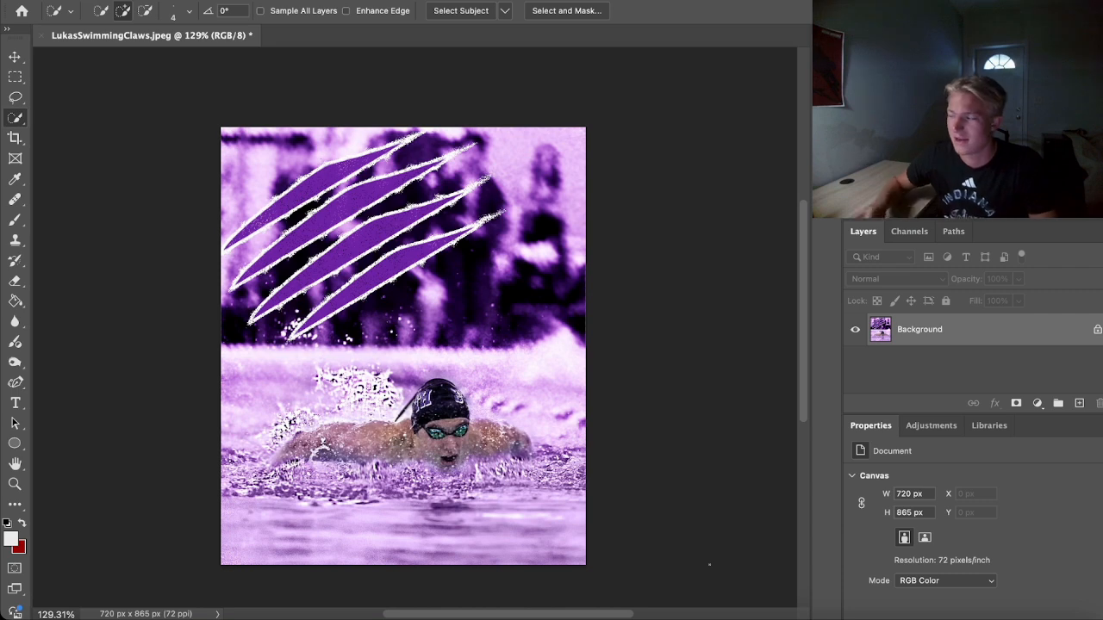
{"action": "mouse_move", "coordinate": [660, 478]}
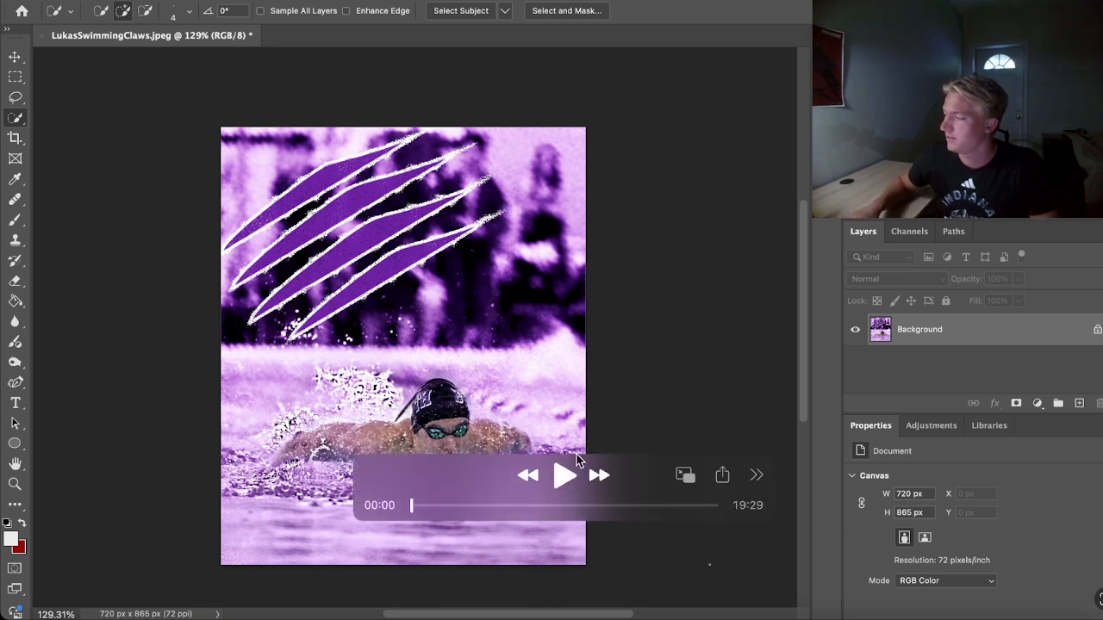
{"action": "left_click", "coordinate": [563, 477]}
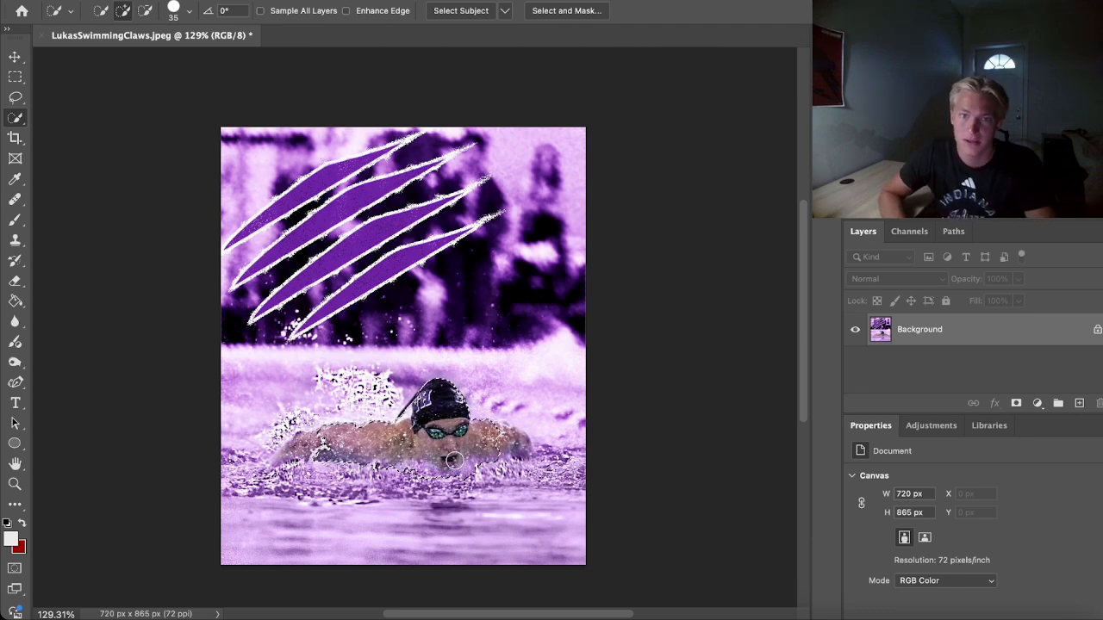
Extend the quick selection over the swimmer's shoulders and arms using a 35 px and then a 25 px brush
{"action": "scroll", "coordinate": [456, 461], "scroll_direction": "up", "scroll_amount": 3}
{"action": "scroll", "coordinate": [456, 461], "scroll_direction": "up", "scroll_amount": 1}
{"action": "scroll", "coordinate": [517, 435], "scroll_direction": "down", "scroll_amount": 2}
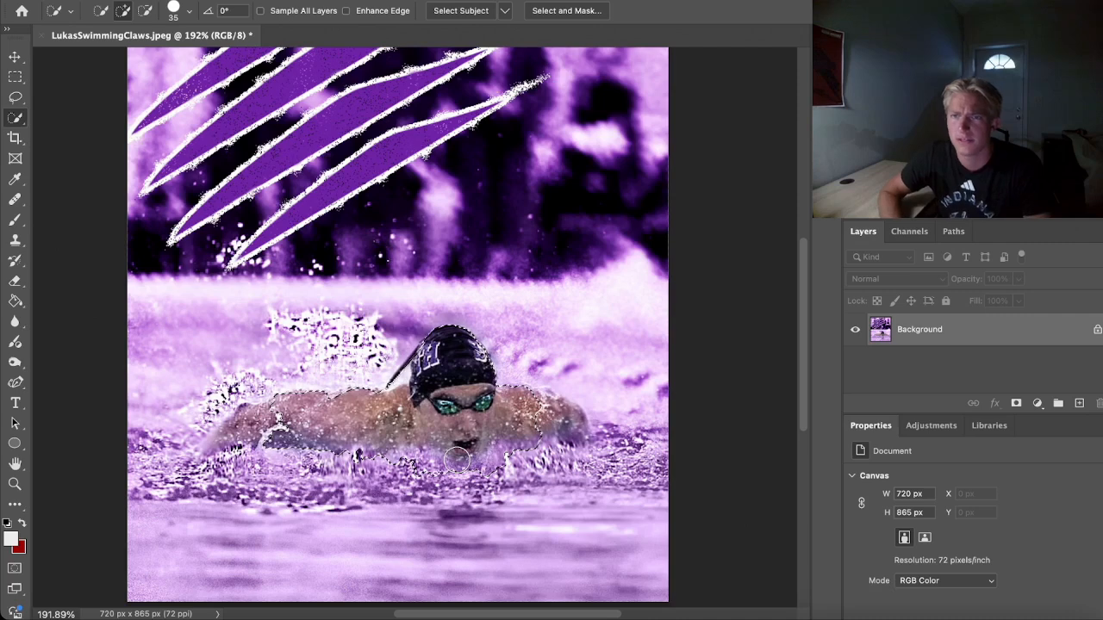
{"action": "left_click_drag", "start_coordinate": [526, 433], "coordinate": [566, 427]}
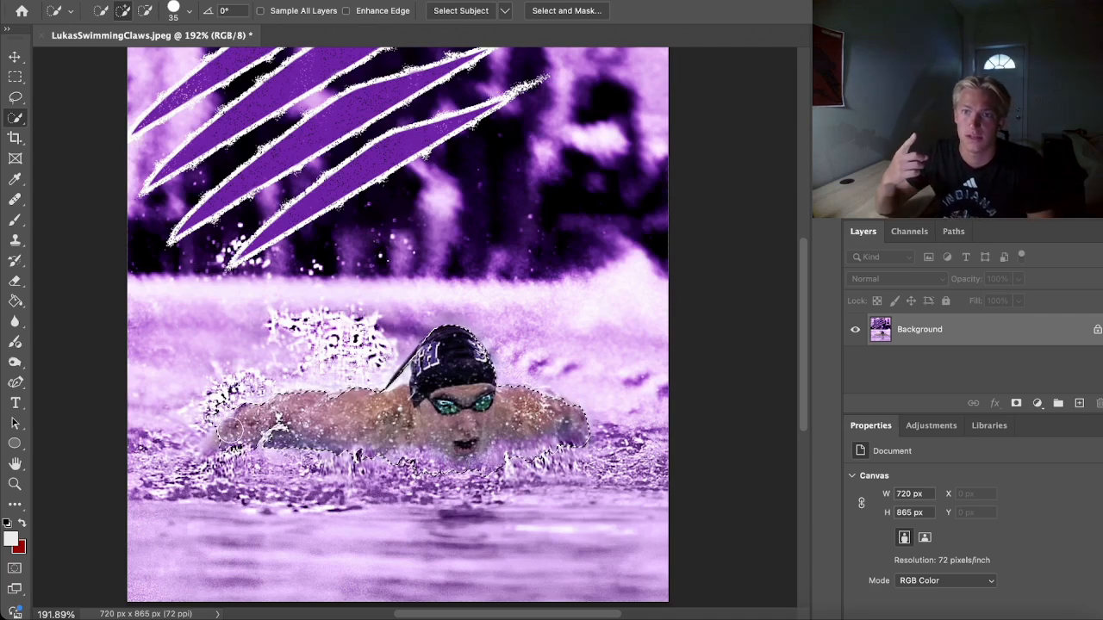
{"action": "key", "text": "bracketleft"}
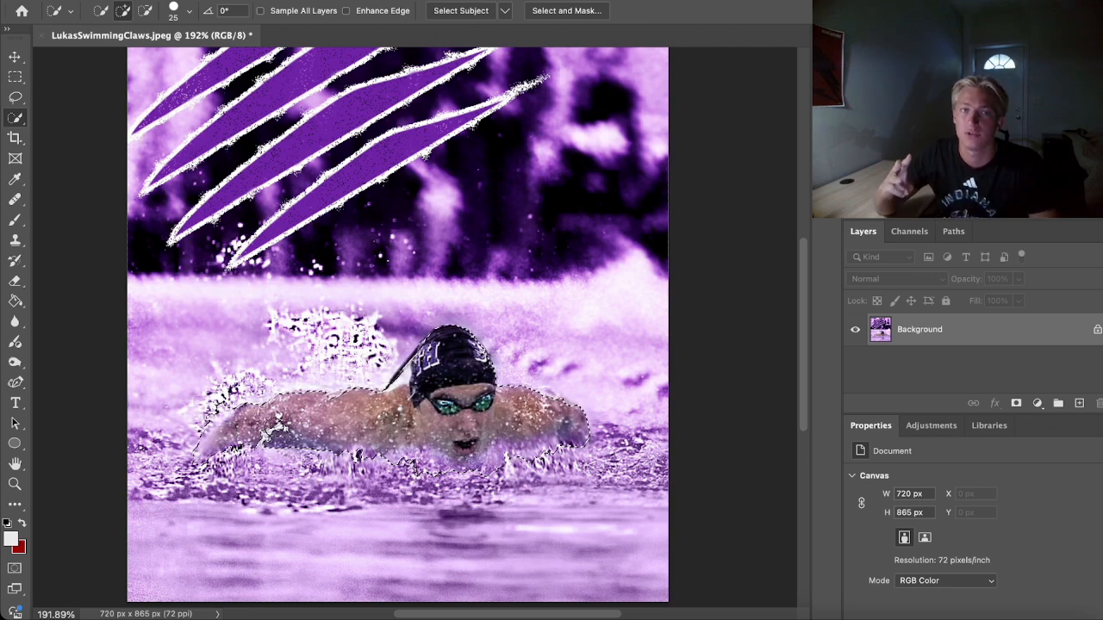
Subtract the gap between the goggle strap and the swim cap from the selection with an 8 px brush
{"action": "scroll", "coordinate": [379, 427], "scroll_direction": "up", "scroll_amount": 4}
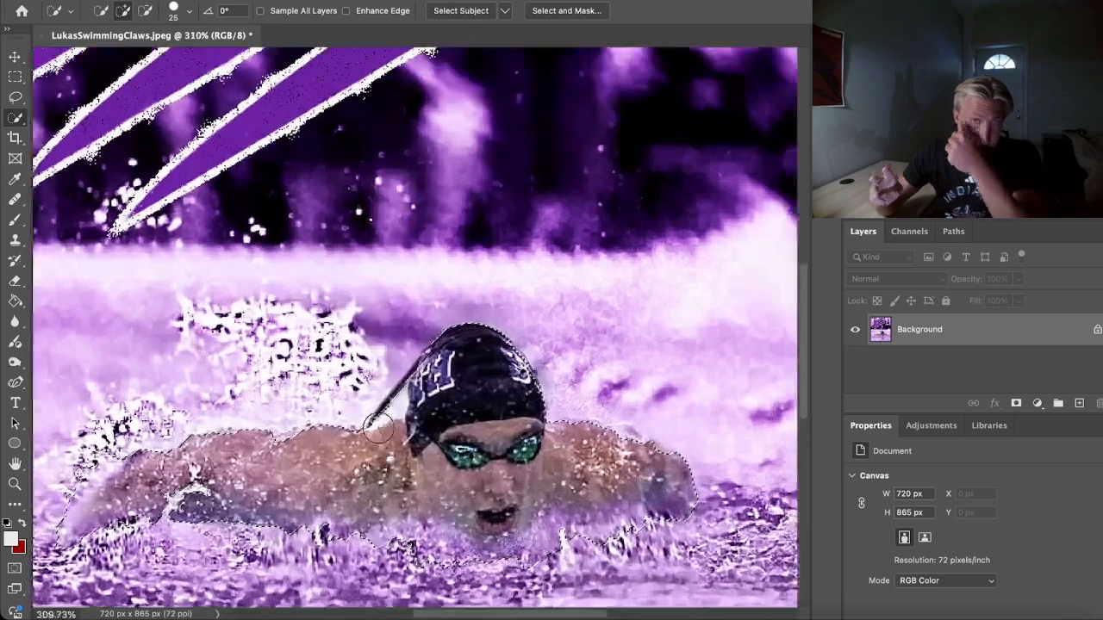
{"action": "key", "text": "bracketleft"}
{"action": "key", "text": "bracketleft"}
{"action": "key", "text": "bracketleft"}
{"action": "key", "text": "bracketleft"}
{"action": "key", "text": "bracketleft"}
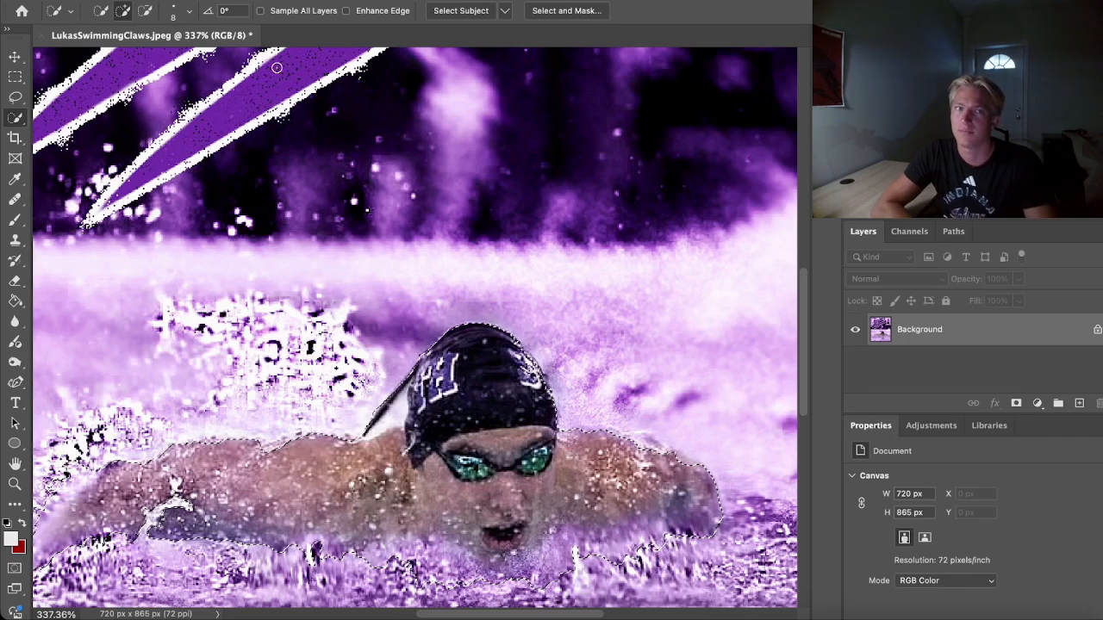
{"action": "left_click", "coordinate": [144, 10]}
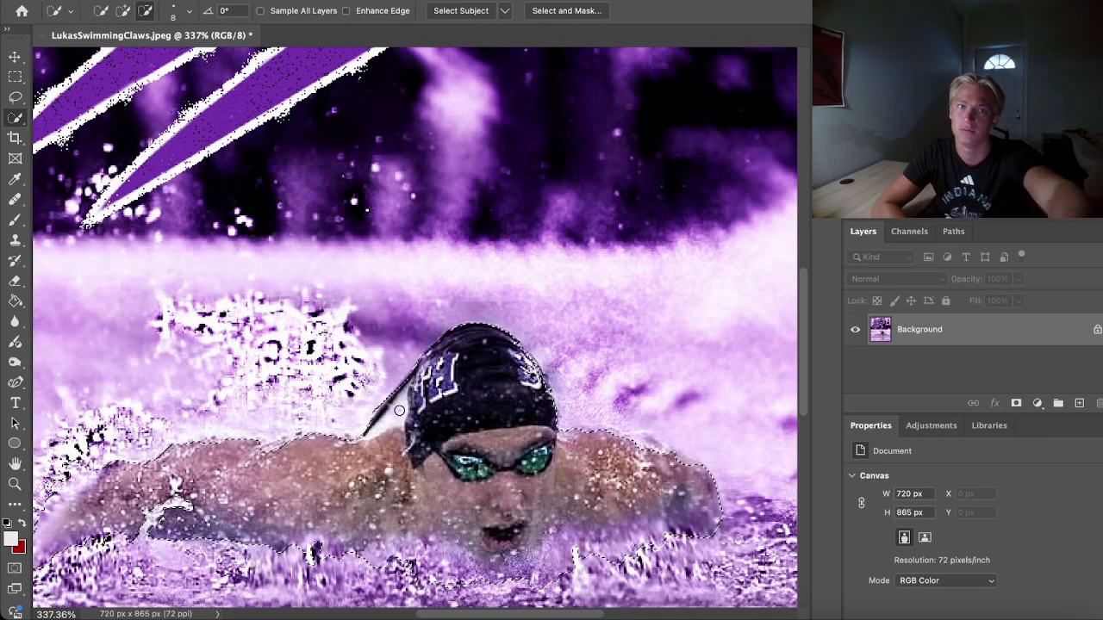
{"action": "scroll", "coordinate": [397, 413], "scroll_direction": "down", "scroll_amount": 3}
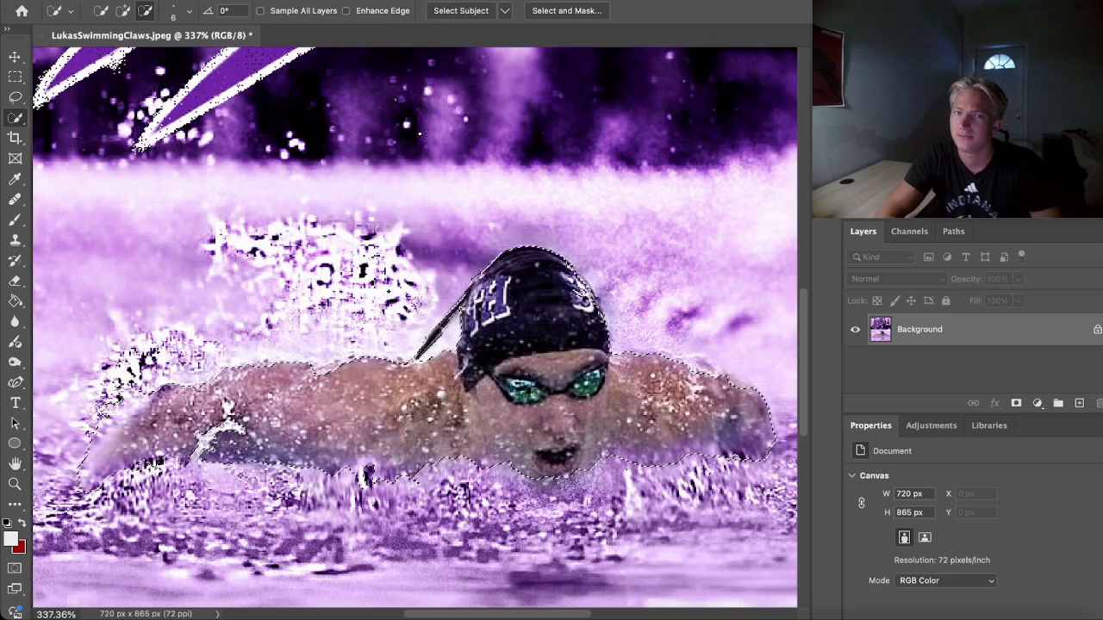
Switch to adding to the selection and include the missing area around the swimmer's chin
{"action": "scroll", "coordinate": [738, 457], "scroll_direction": "left", "scroll_amount": 5}
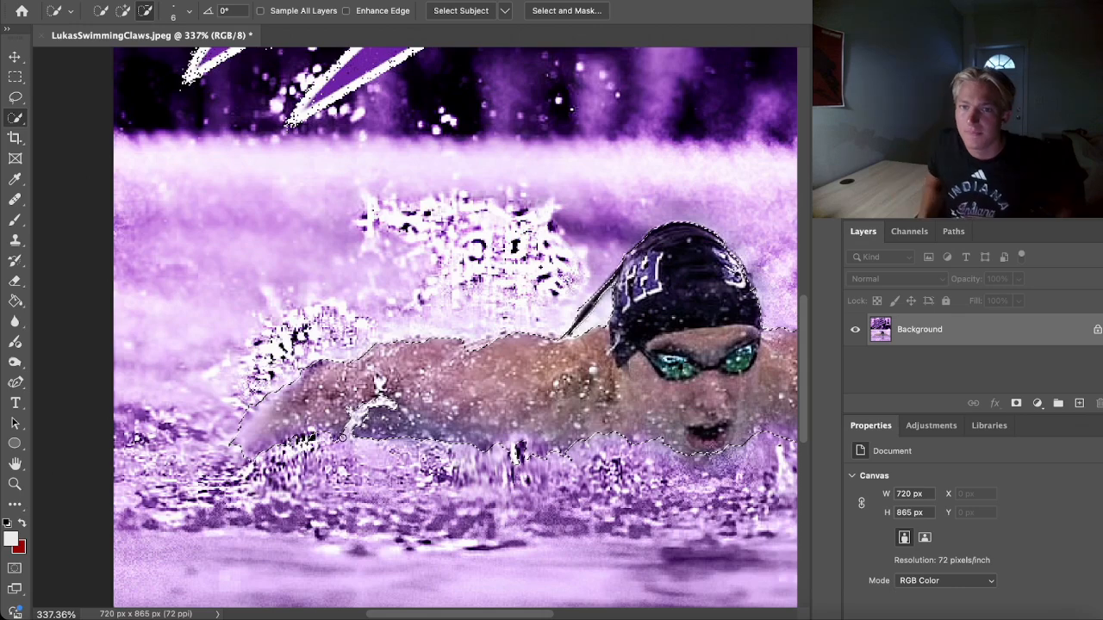
{"action": "left_click", "coordinate": [123, 10]}
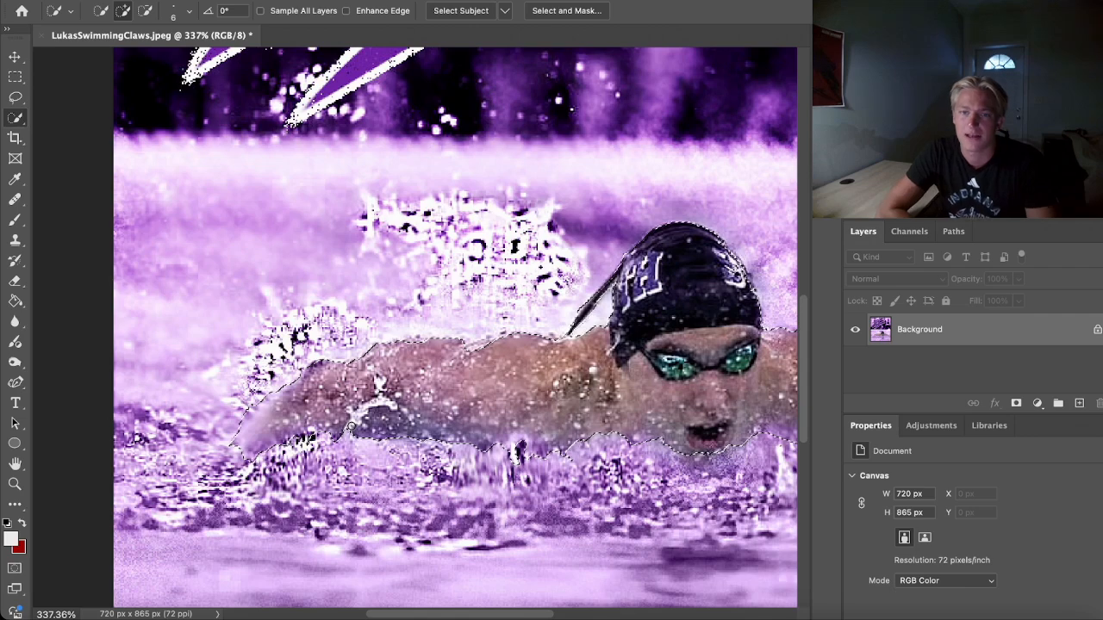
{"action": "scroll", "coordinate": [352, 426], "scroll_direction": "right", "scroll_amount": 6}
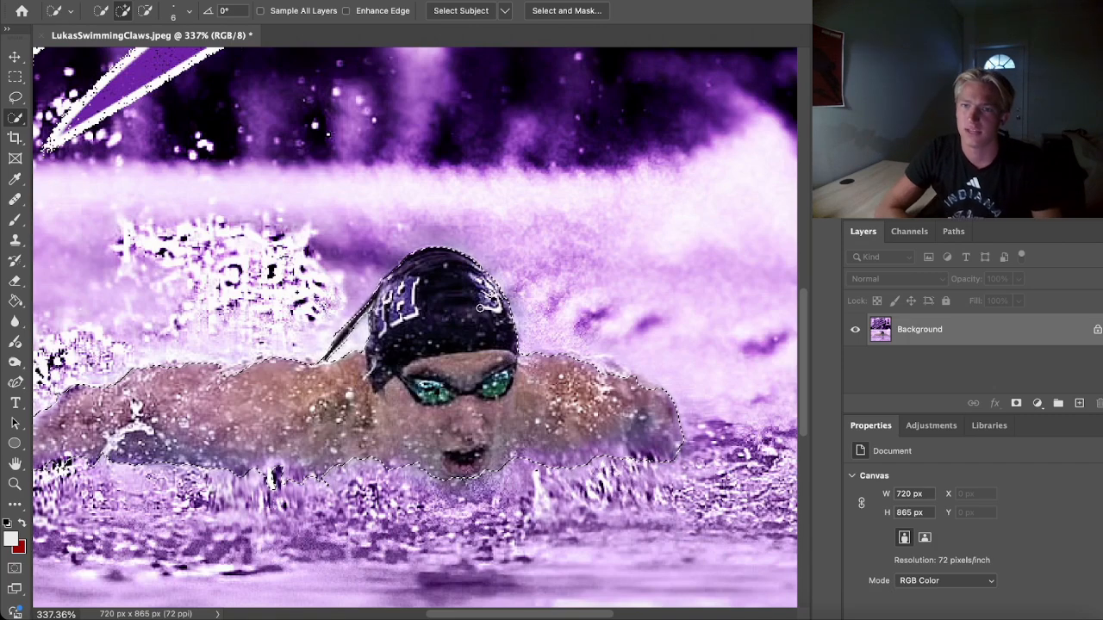
{"action": "scroll", "coordinate": [500, 319], "scroll_direction": "down", "scroll_amount": 3}
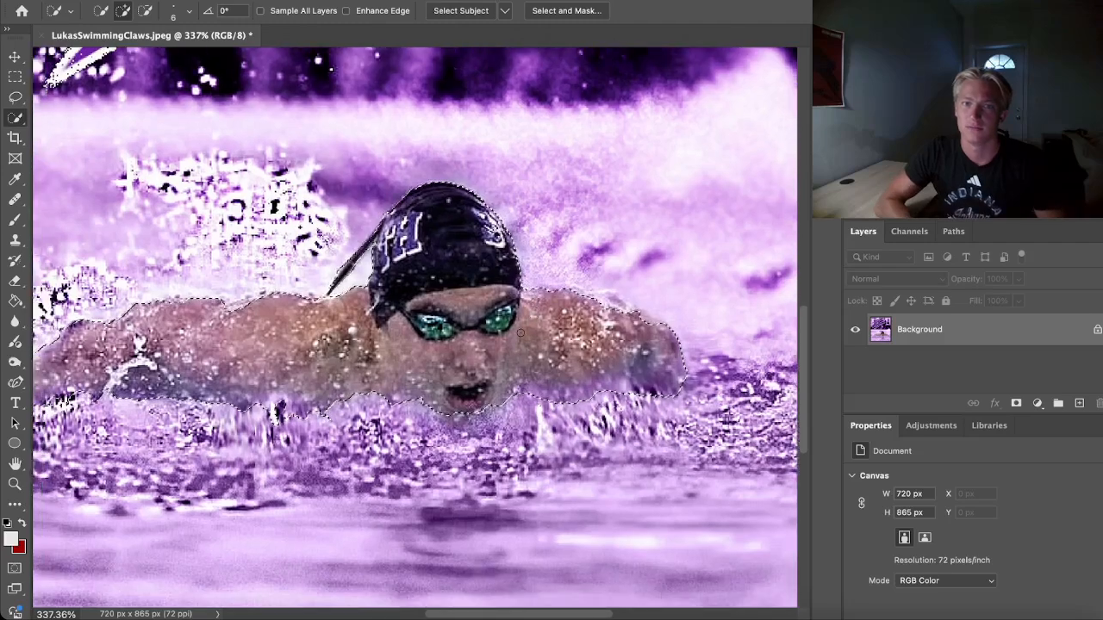
{"action": "scroll", "coordinate": [519, 333], "scroll_direction": "left", "scroll_amount": 5}
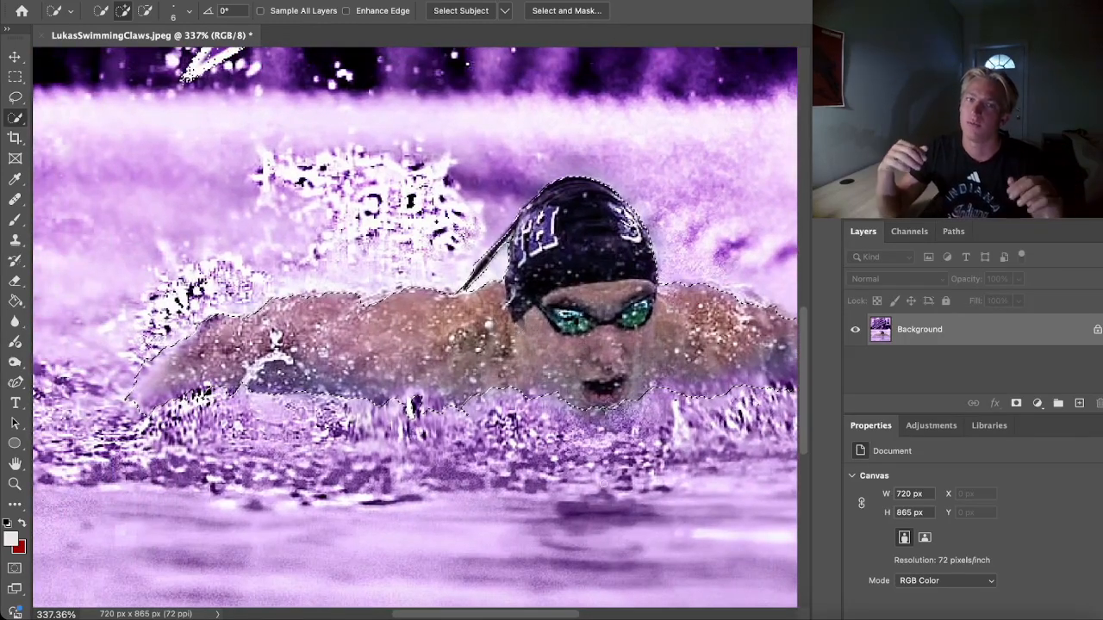
{"action": "left_click", "coordinate": [608, 417]}
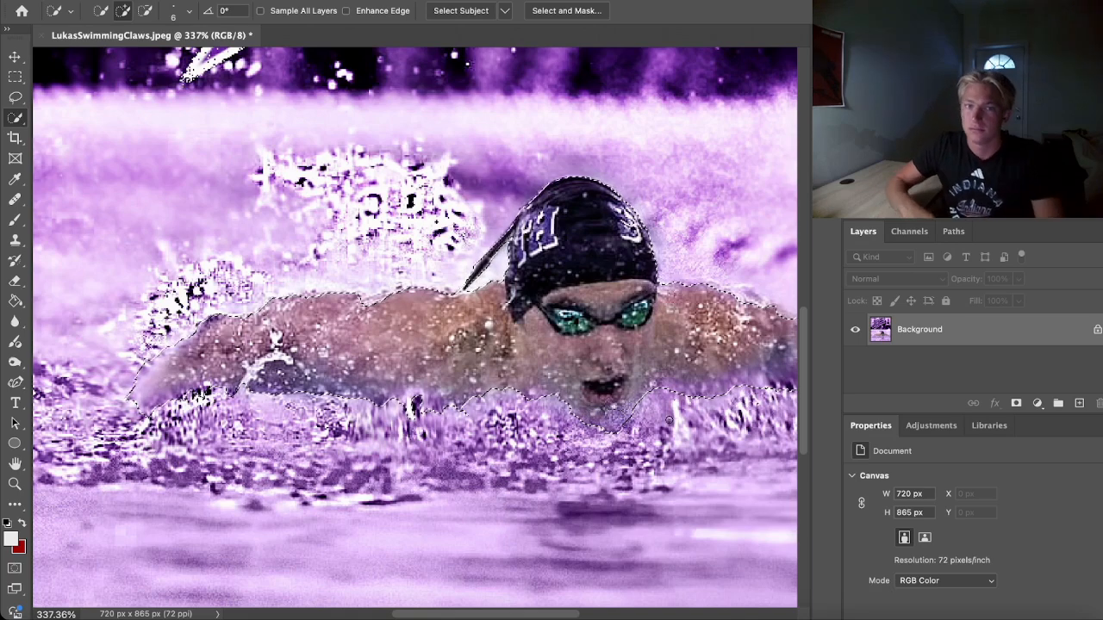
Copy the selected swimmer from the Background to a new layer with Layer Via Copy
{"action": "scroll", "coordinate": [603, 422], "scroll_direction": "down", "scroll_amount": 1}
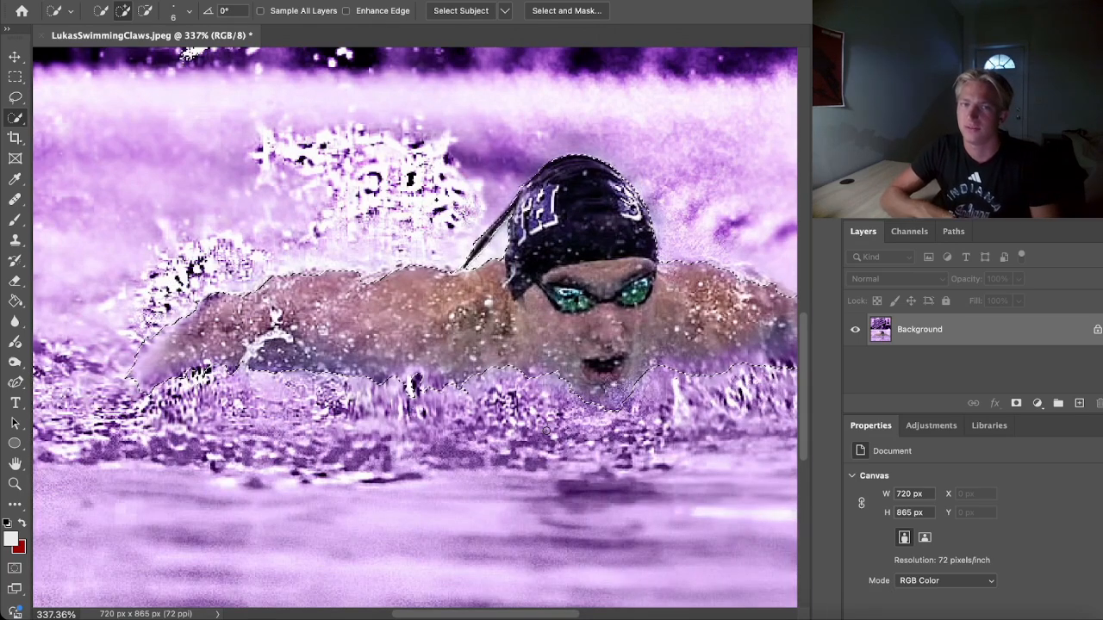
{"action": "scroll", "coordinate": [545, 429], "scroll_direction": "down", "scroll_amount": 4}
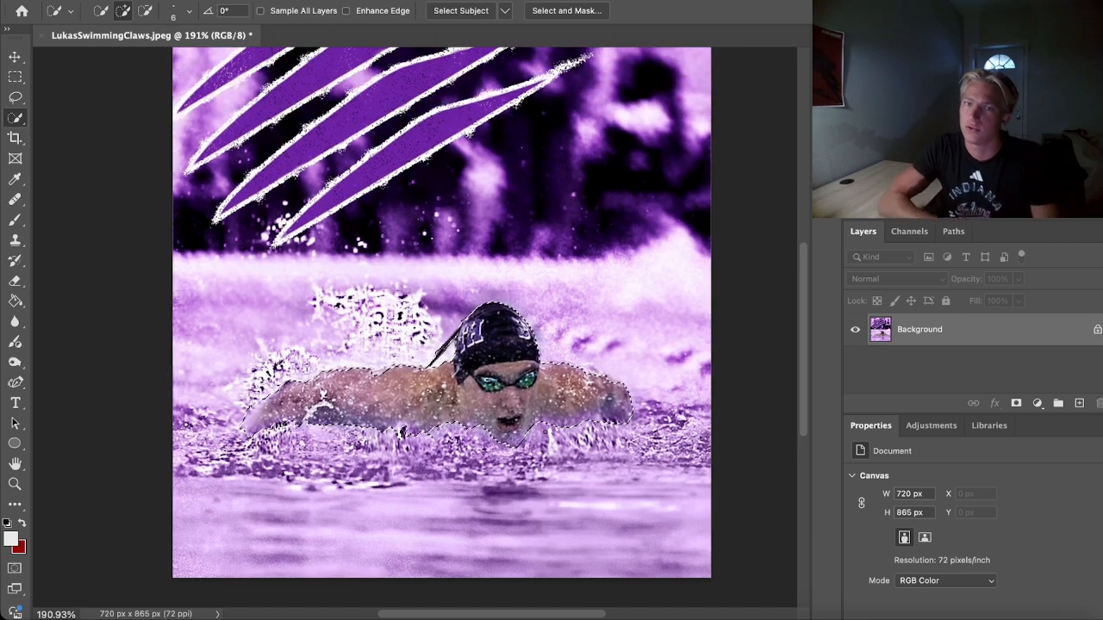
{"action": "right_click", "coordinate": [490, 196]}
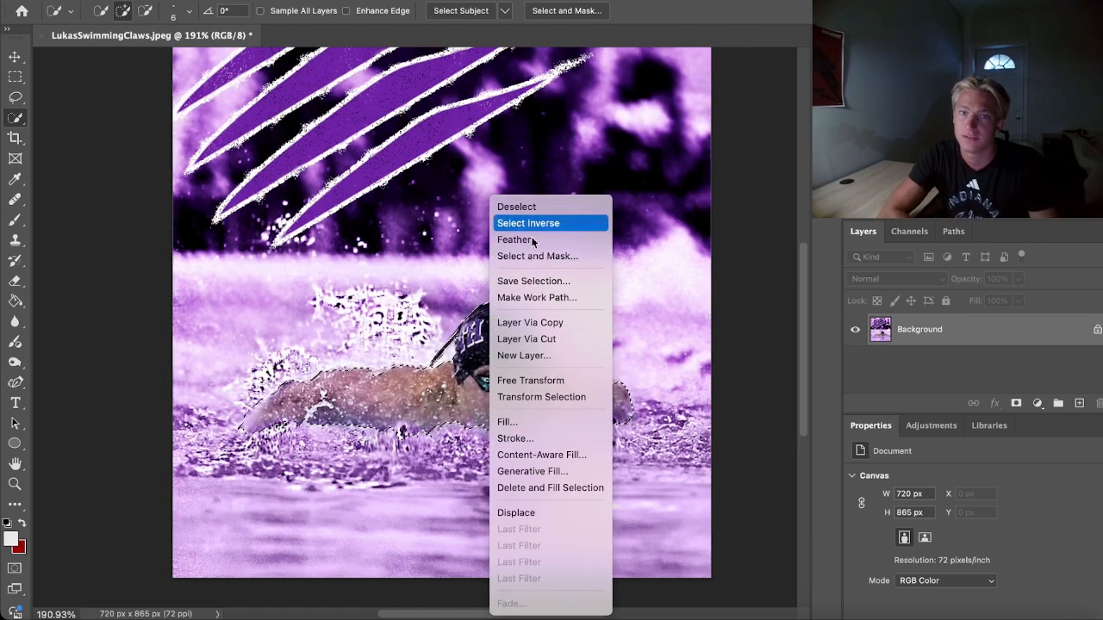
{"action": "left_click", "coordinate": [529, 322]}
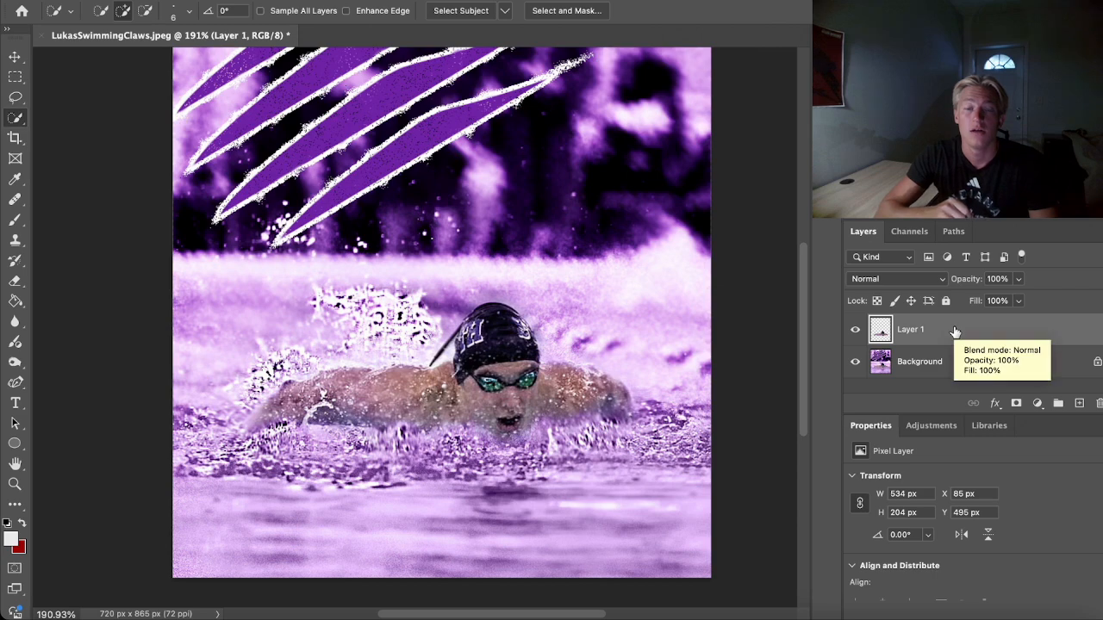
Duplicate the cut-out swimmer layer twice, keeping the default copy names
{"action": "right_click", "coordinate": [954, 332]}
{"action": "left_click", "coordinate": [913, 237]}
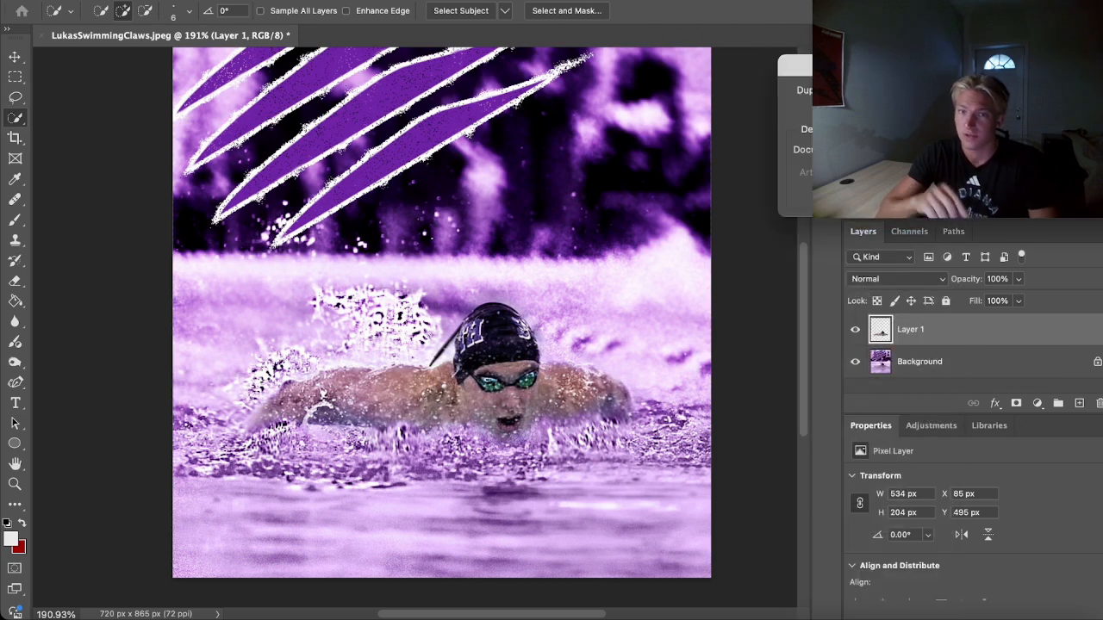
{"action": "key", "text": "Return"}
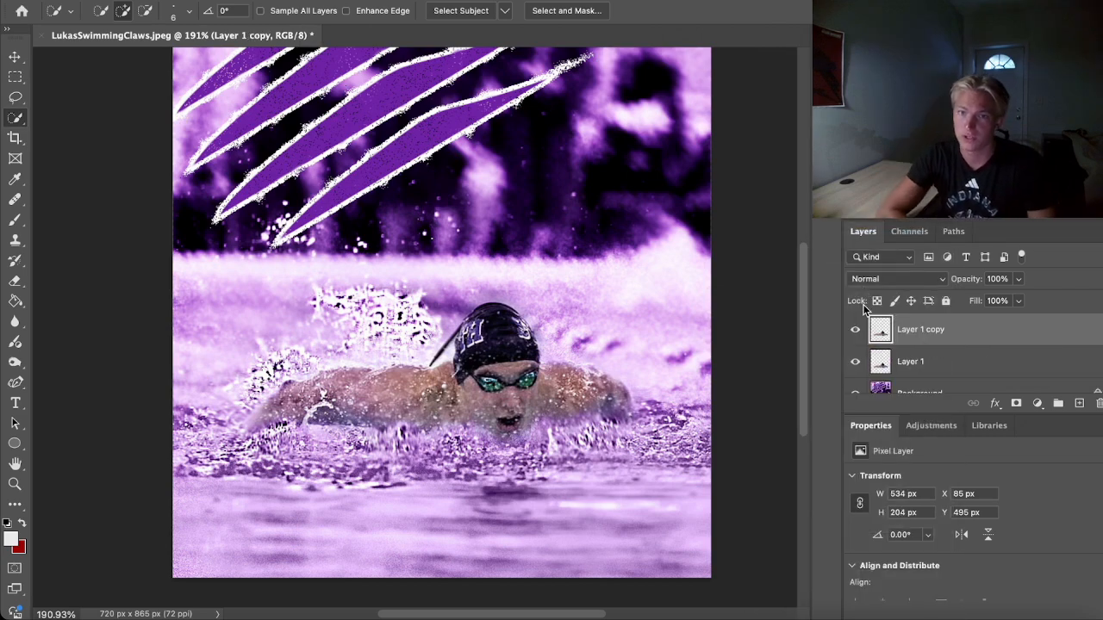
{"action": "right_click", "coordinate": [967, 332]}
{"action": "left_click", "coordinate": [913, 236]}
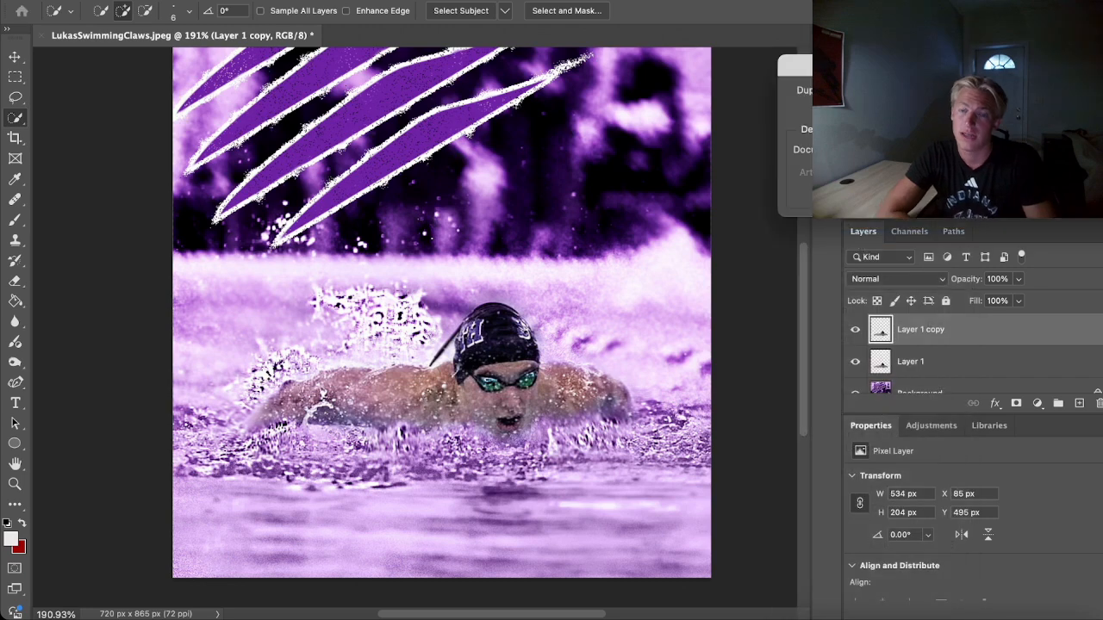
{"action": "key", "text": "Return"}
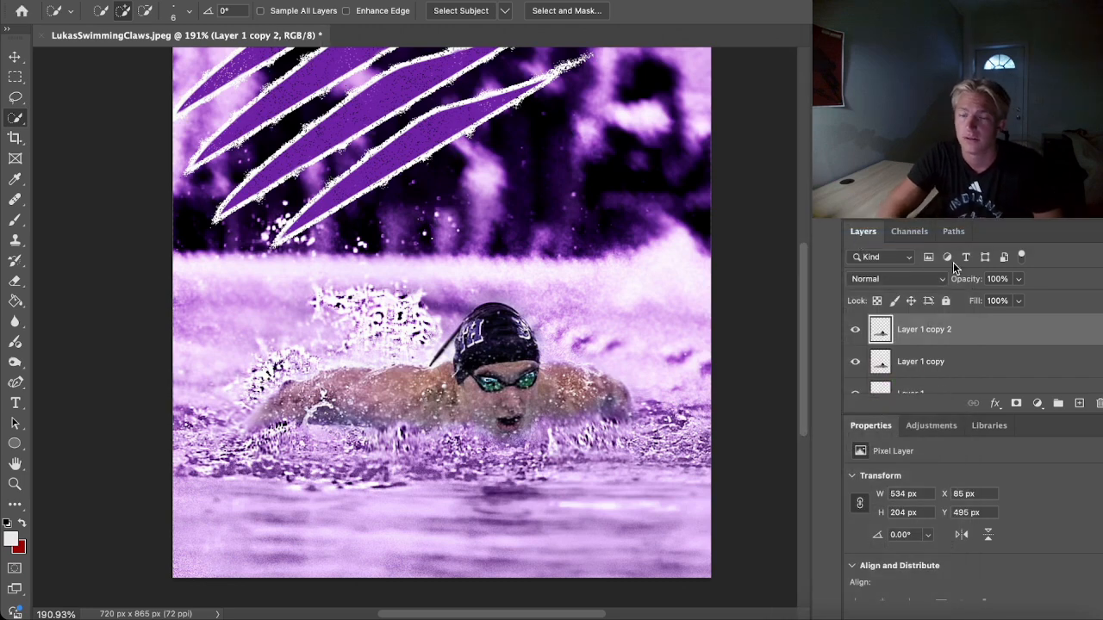
Rename the topmost swimmer copy as crimson and the copy directly below it as cream
{"action": "left_click", "coordinate": [933, 369]}
{"action": "double_click", "coordinate": [935, 362]}
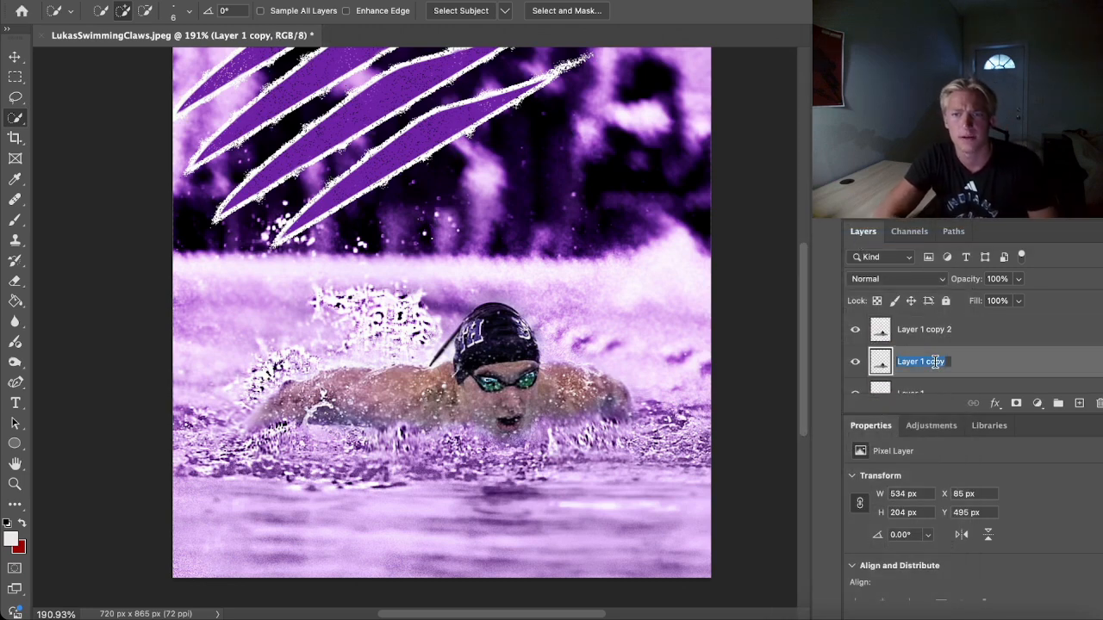
{"action": "key", "text": "BackSpace"}
{"action": "type", "text": "cream"}
{"action": "key", "text": "Return"}
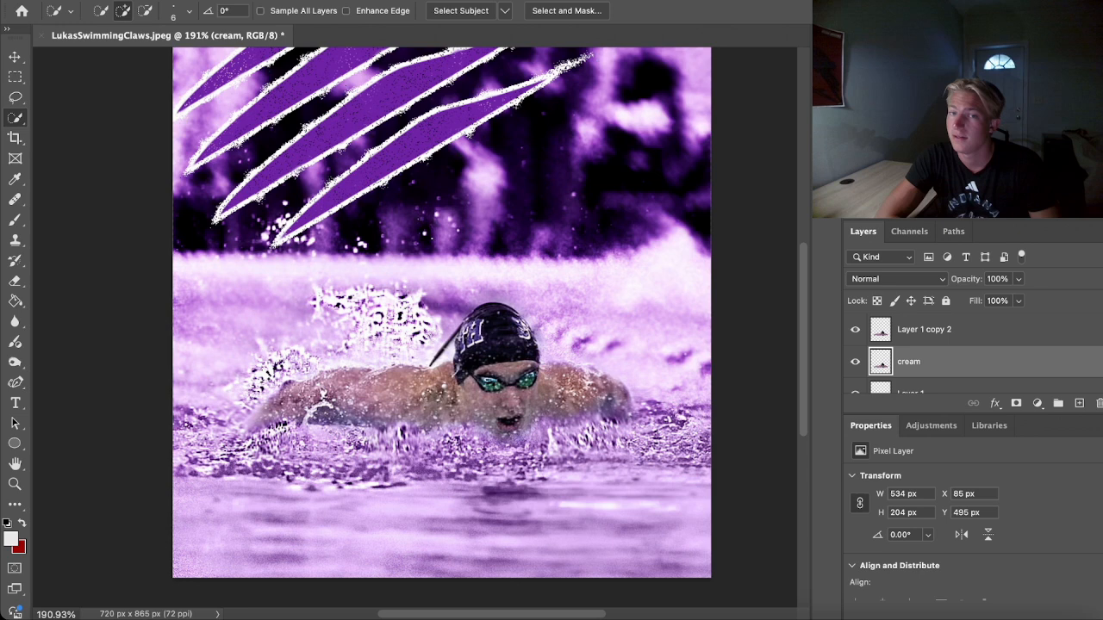
{"action": "double_click", "coordinate": [935, 329]}
{"action": "type", "text": "crimson"}
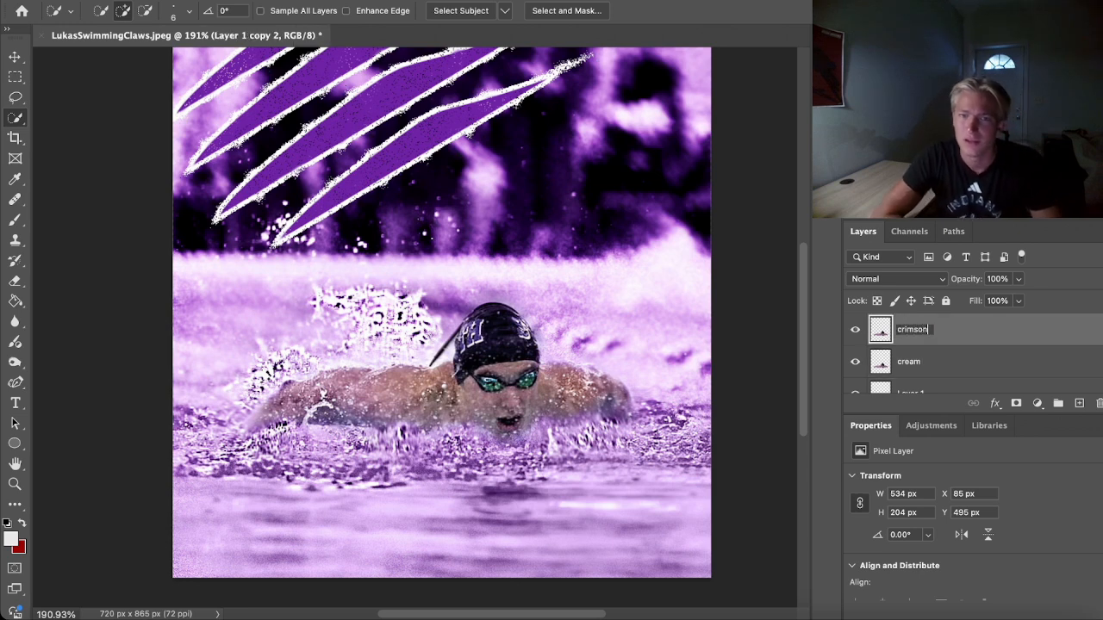
{"action": "key", "text": "Return"}
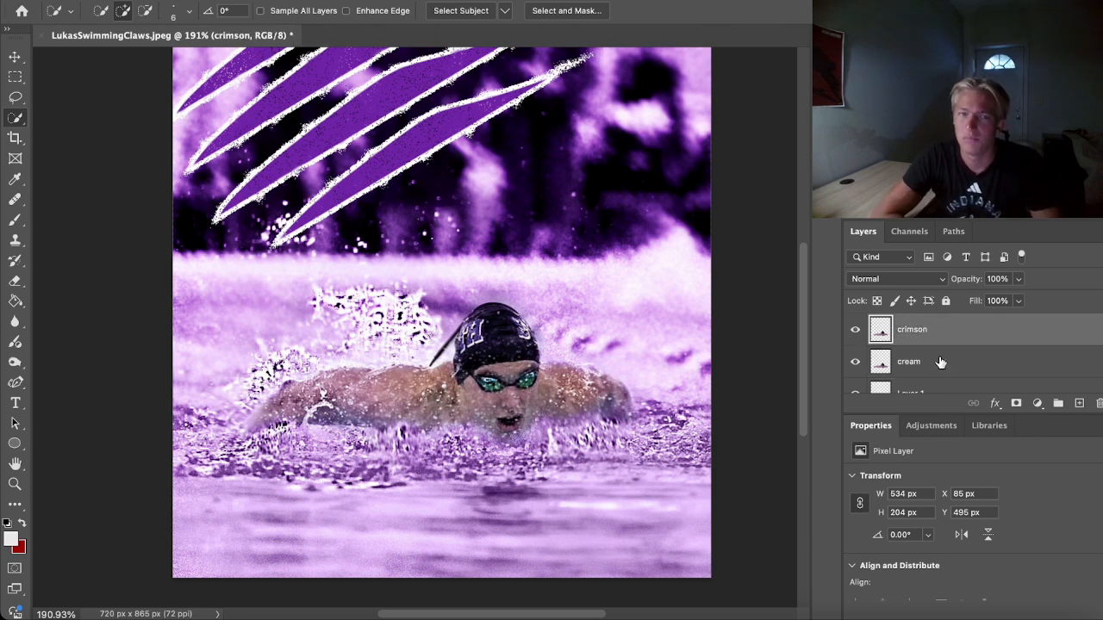
Rename the original cut-out swimmer layer just above the Background as main
{"action": "scroll", "coordinate": [937, 362], "scroll_direction": "down", "scroll_amount": 2}
{"action": "double_click", "coordinate": [911, 345]}
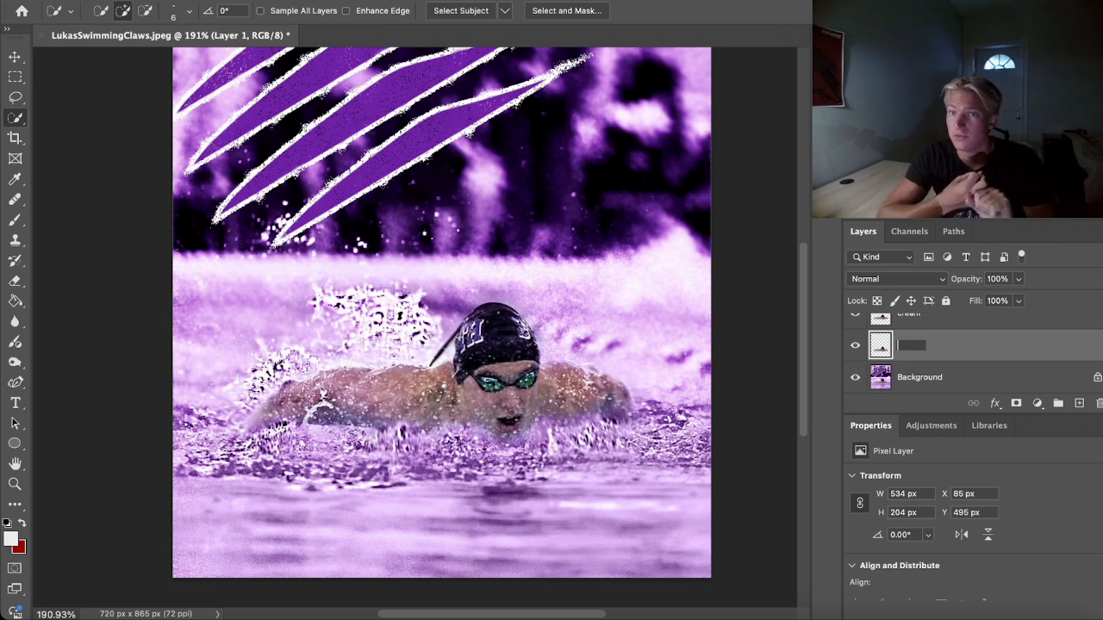
{"action": "type", "text": "main"}
{"action": "key", "text": "Return"}
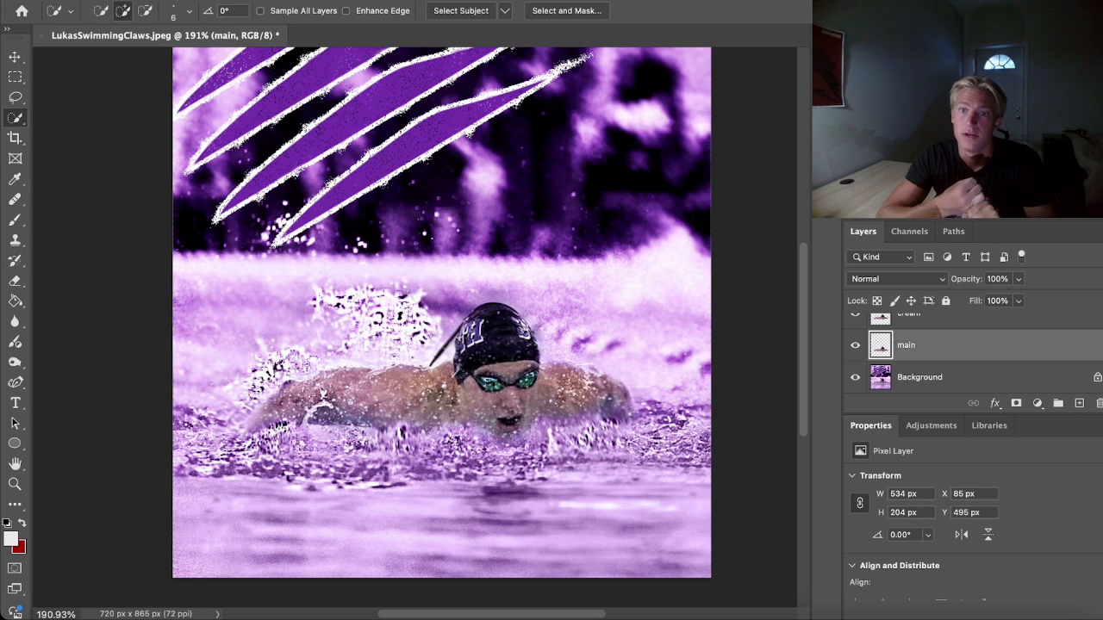
Colorize the crimson layer red with Hue/Saturation, using hue 0, saturation 55 and lightness -15
{"action": "scroll", "coordinate": [913, 352], "scroll_direction": "up", "scroll_amount": 2}
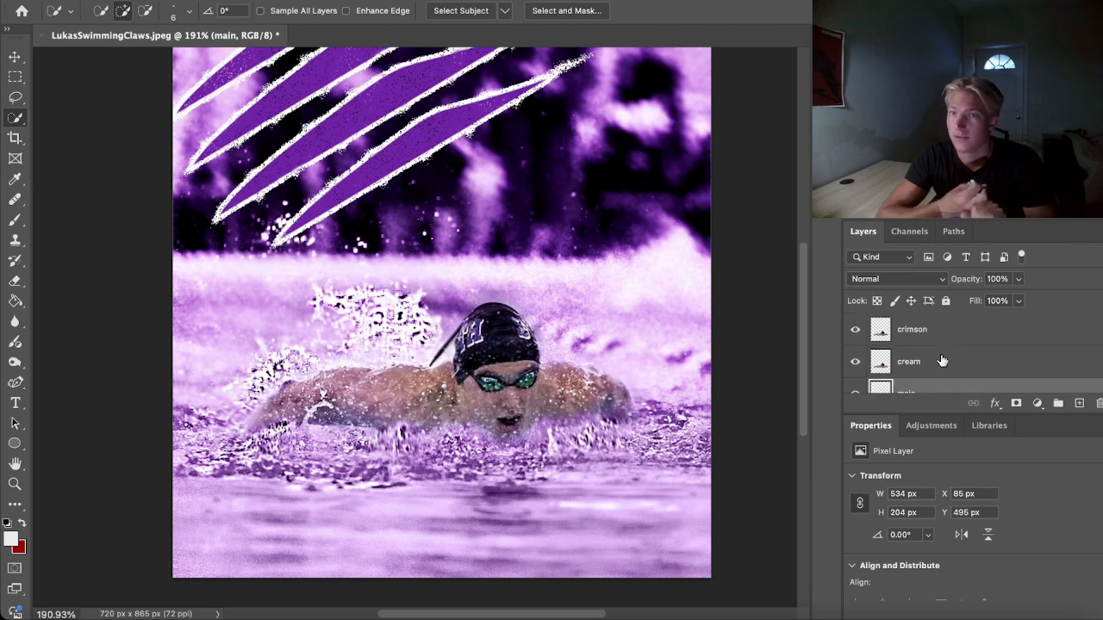
{"action": "left_click", "coordinate": [936, 329]}
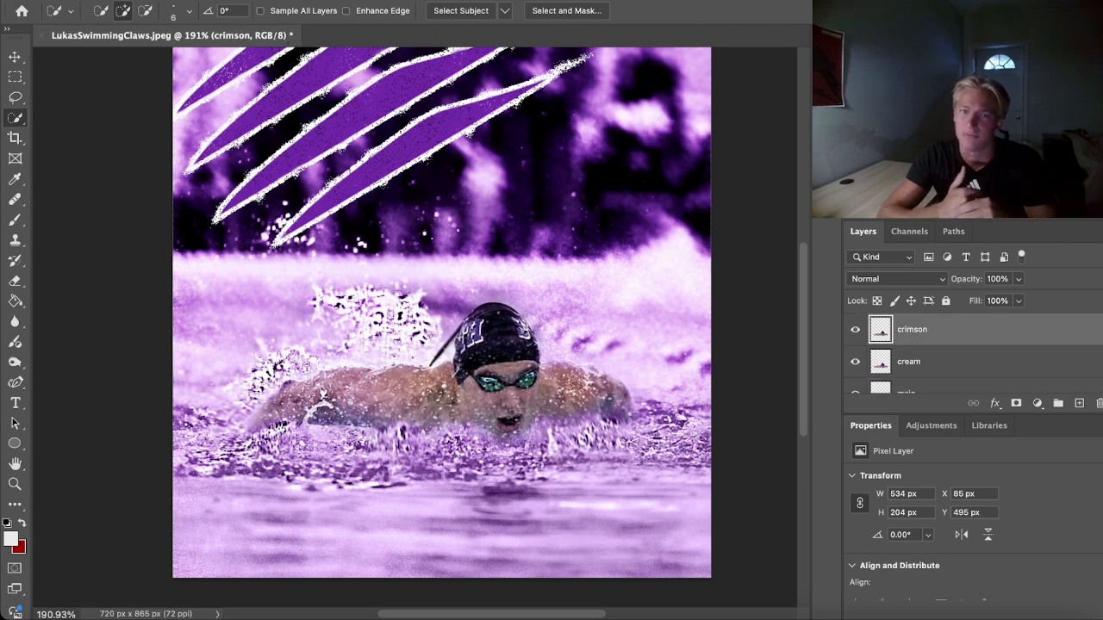
{"action": "left_click", "coordinate": [215, 0]}
{"action": "mouse_move", "coordinate": [259, 13]}
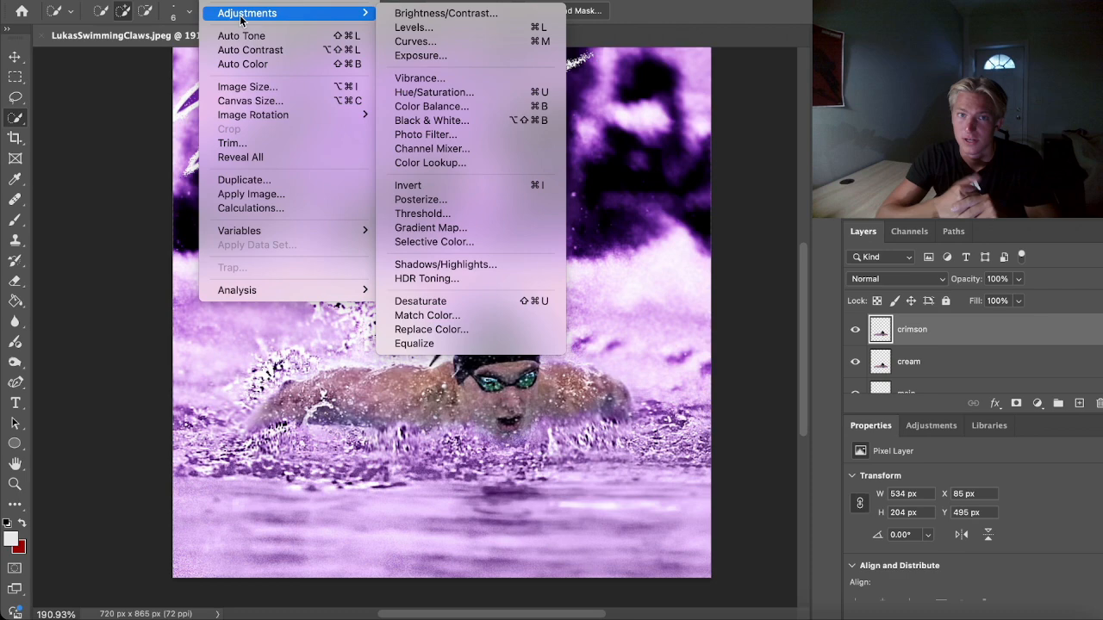
{"action": "left_click", "coordinate": [428, 92]}
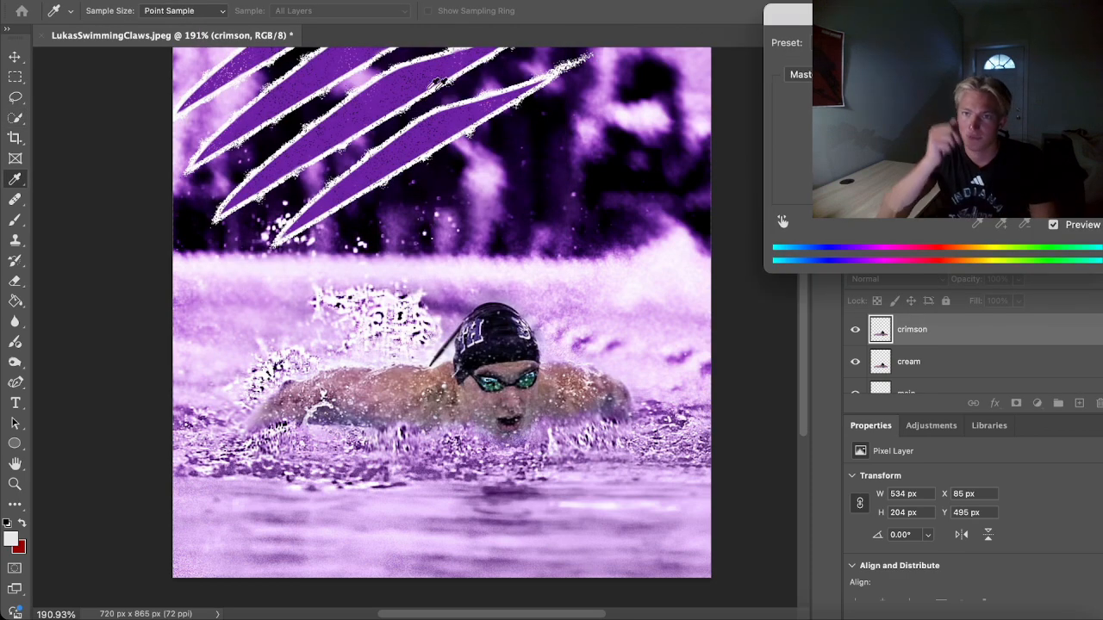
{"action": "left_click", "coordinate": [1053, 208]}
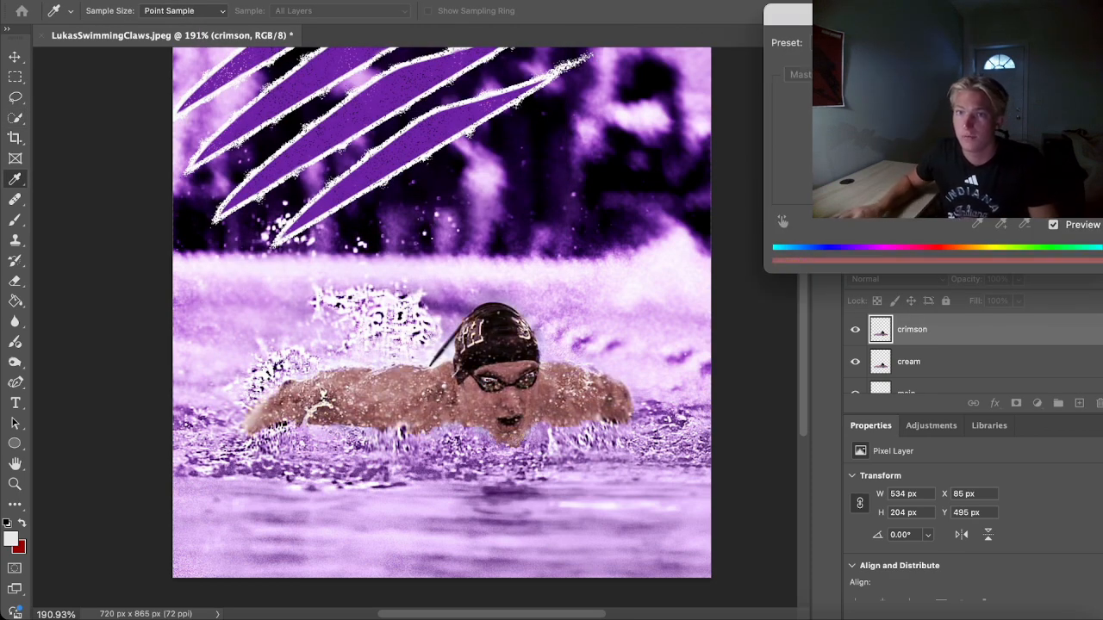
{"action": "left_click_drag", "start_coordinate": [866, 158], "coordinate": [898, 159]}
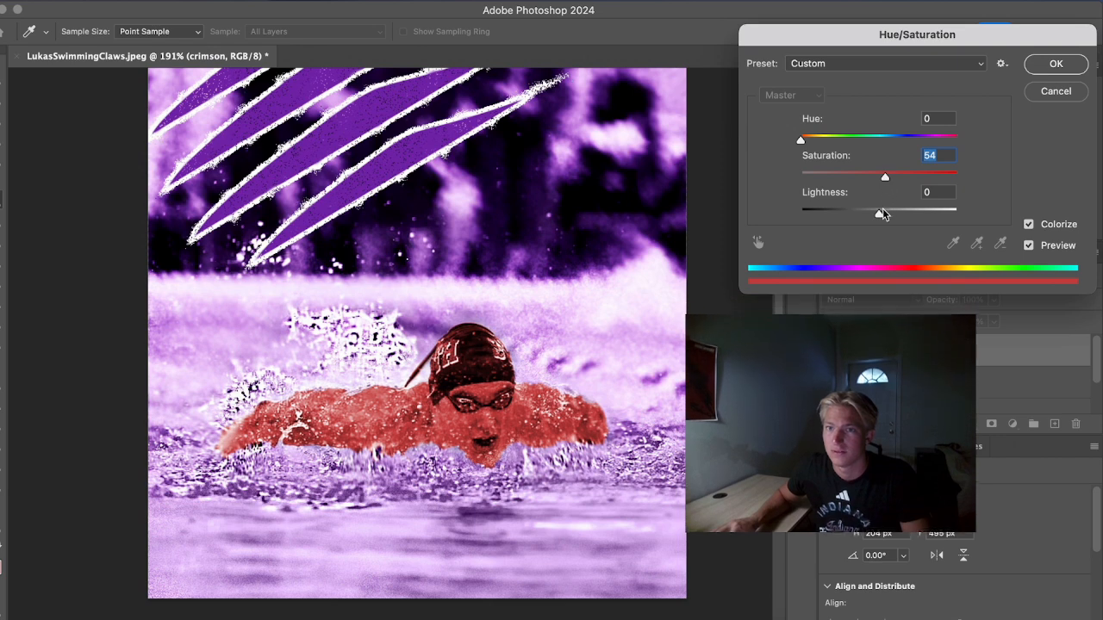
{"action": "left_click", "coordinate": [885, 178]}
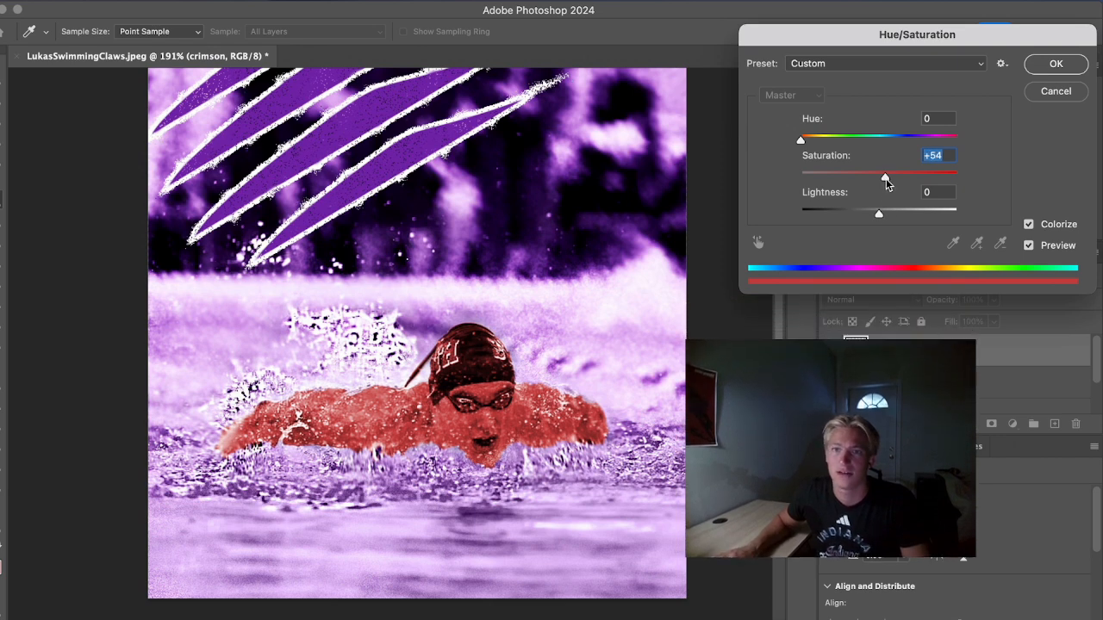
{"action": "left_click_drag", "start_coordinate": [885, 178], "coordinate": [868, 217]}
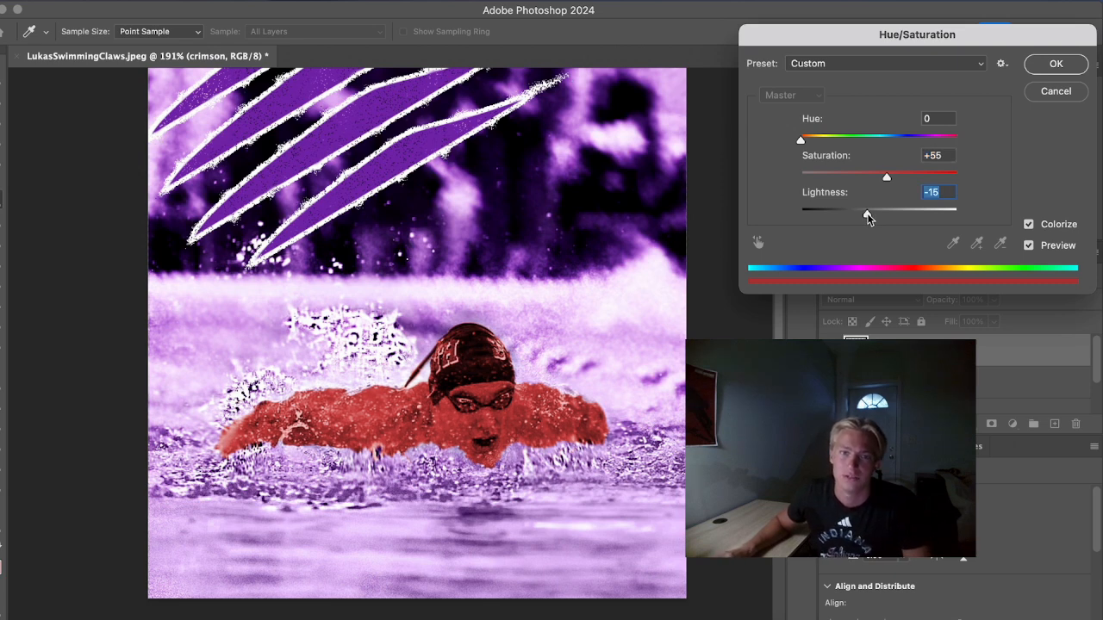
{"action": "left_click", "coordinate": [1056, 64]}
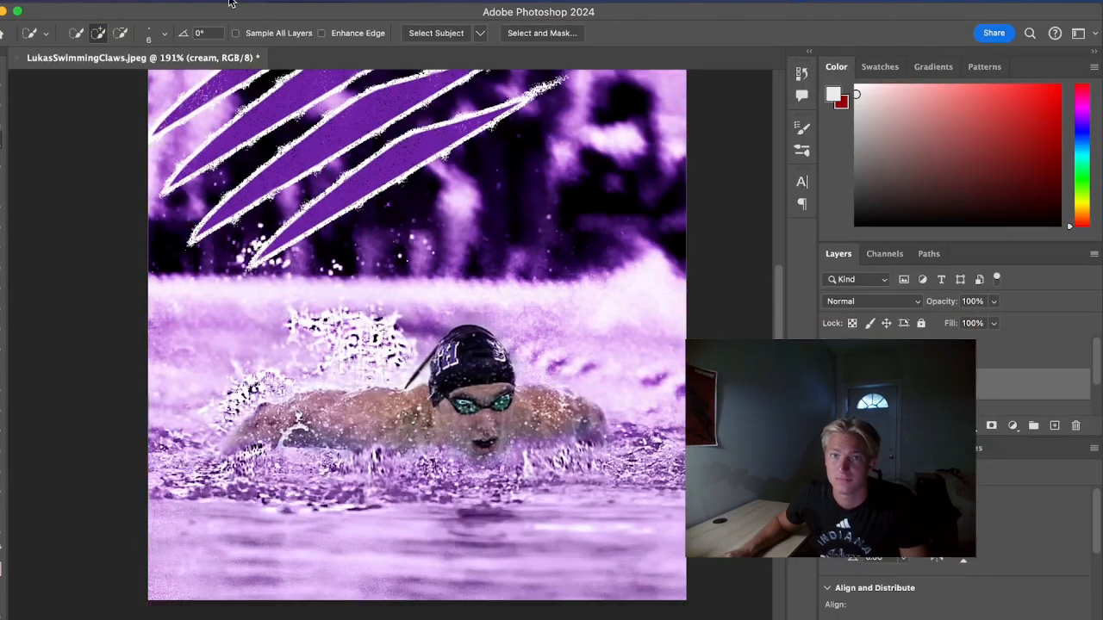
Colorize the cream layer with Hue/Saturation, using hue 0, saturation 0 and lightness +20
{"action": "left_click", "coordinate": [199, 8]}
{"action": "mouse_move", "coordinate": [217, 54]}
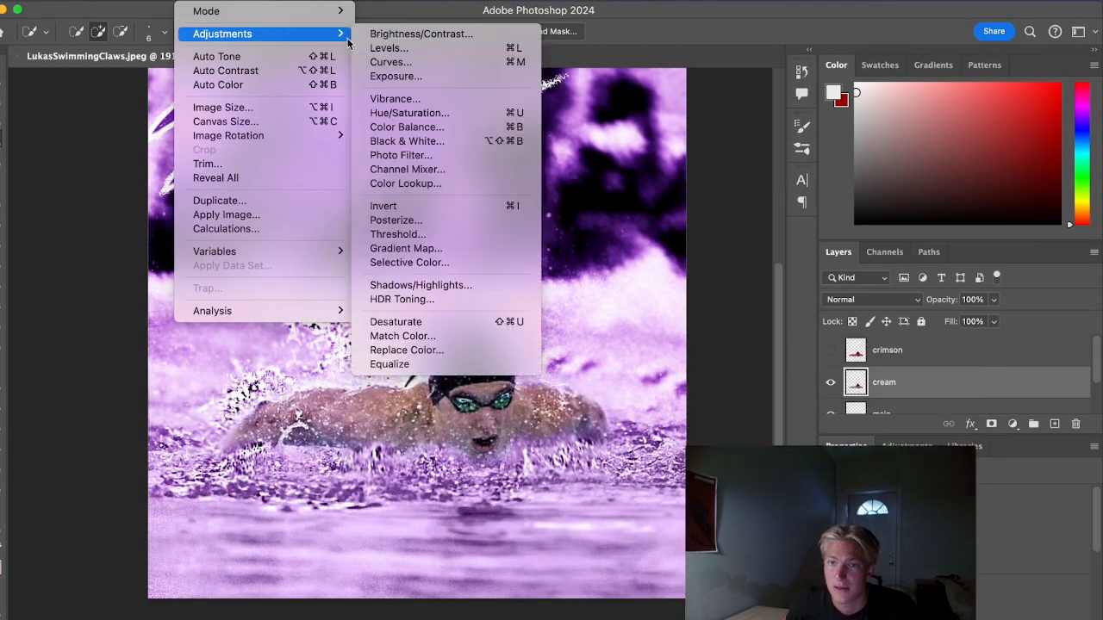
{"action": "left_click", "coordinate": [401, 114]}
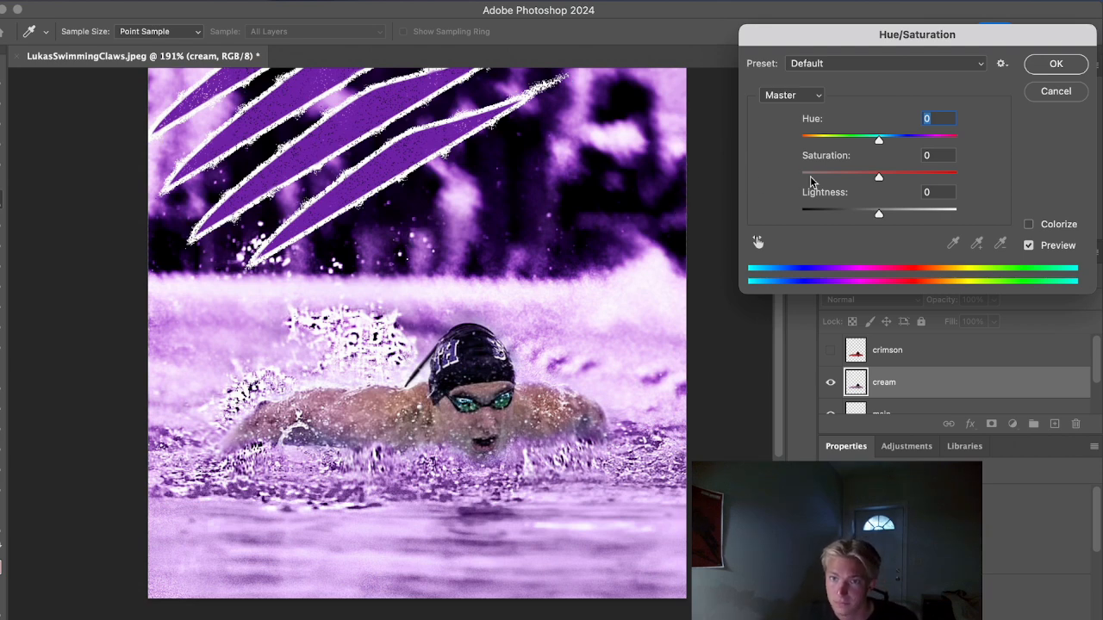
{"action": "left_click", "coordinate": [1030, 225]}
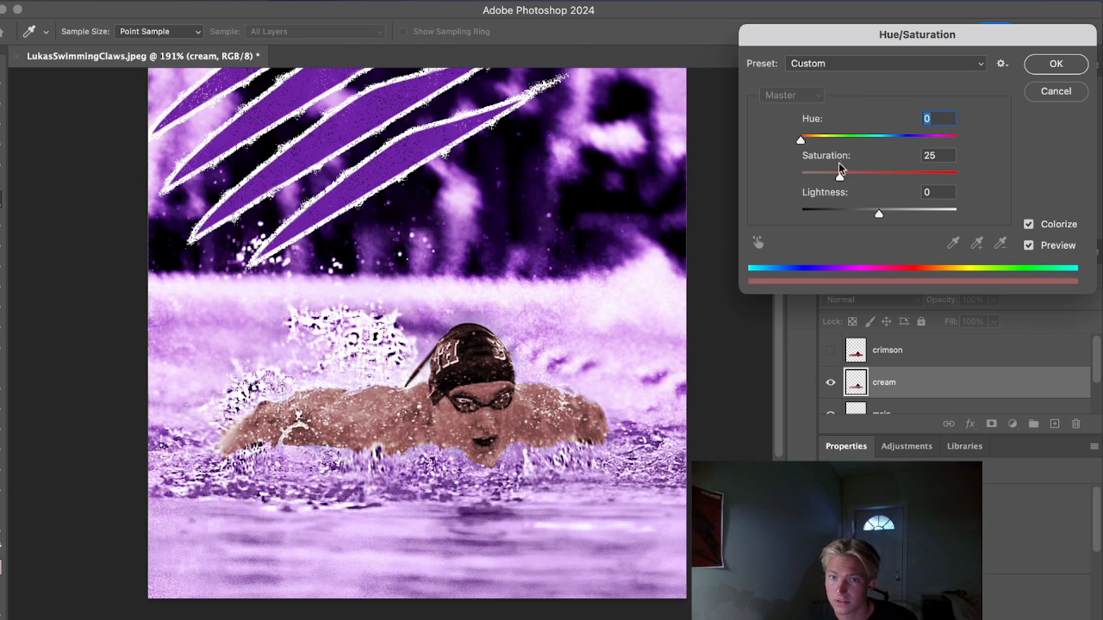
{"action": "left_click_drag", "start_coordinate": [840, 181], "coordinate": [800, 177]}
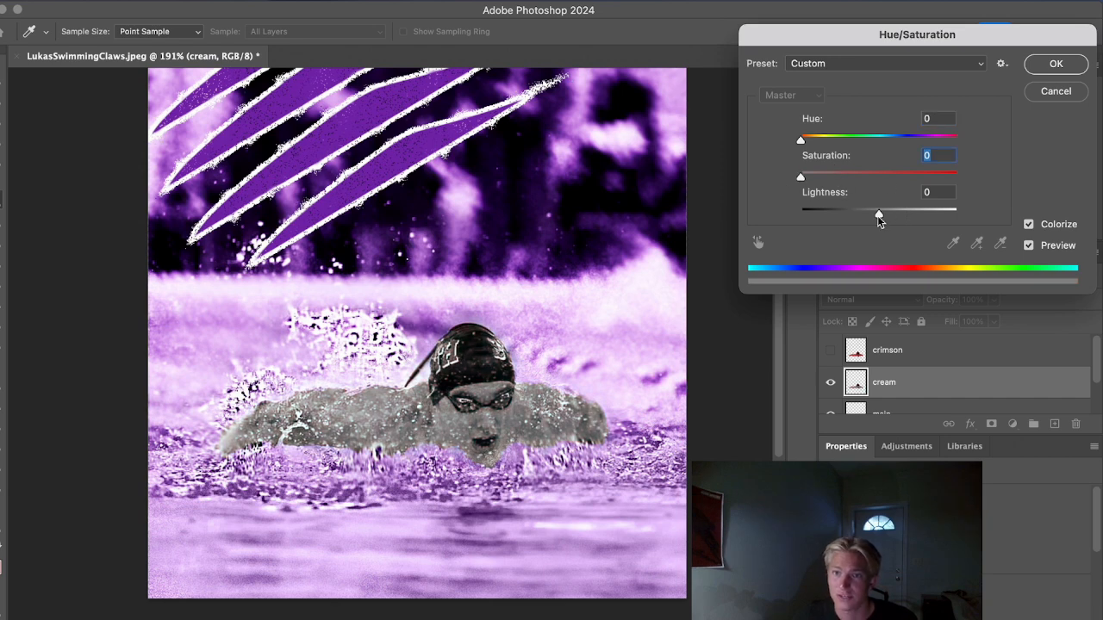
{"action": "left_click_drag", "start_coordinate": [878, 217], "coordinate": [895, 217]}
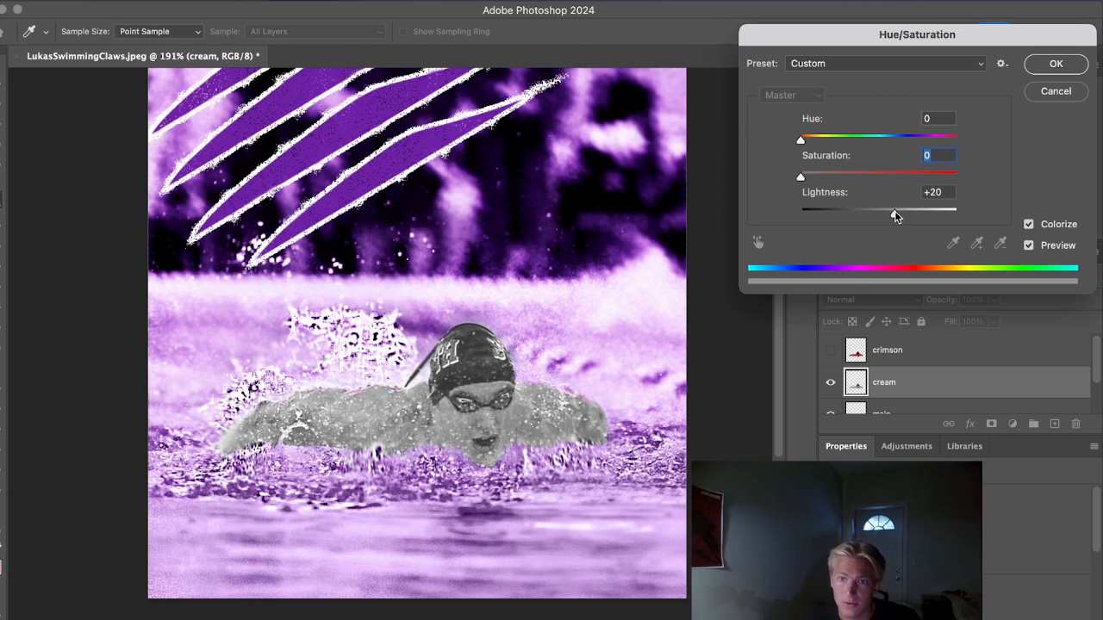
{"action": "left_click", "coordinate": [1049, 66]}
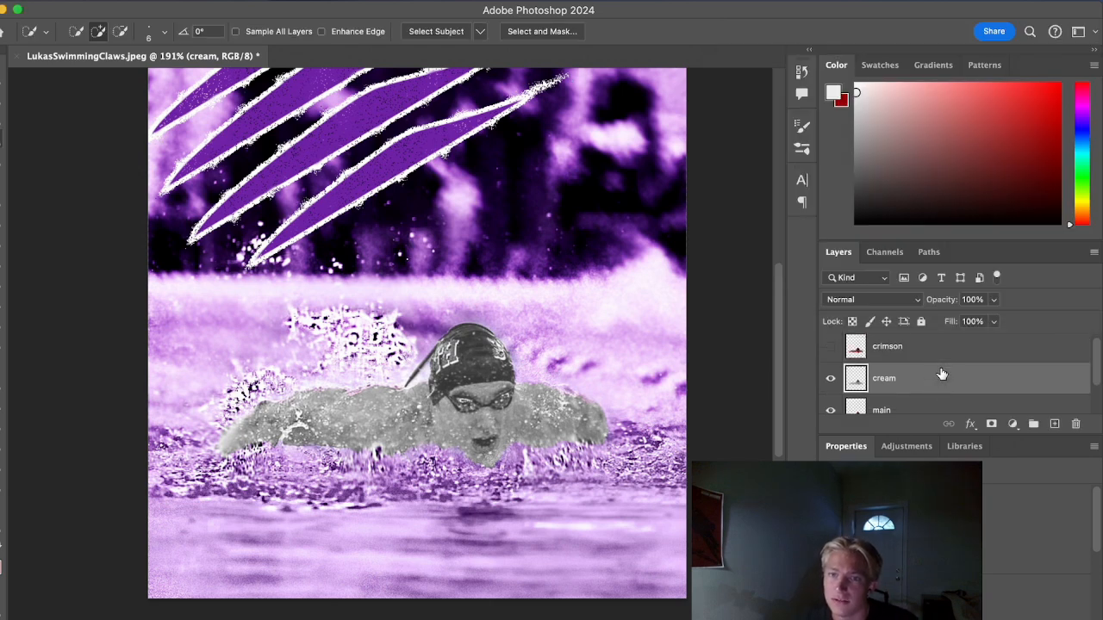
Move the main layer to the top of the layer stack and make the crimson layer visible
{"action": "scroll", "coordinate": [940, 372], "scroll_direction": "down", "scroll_amount": 2}
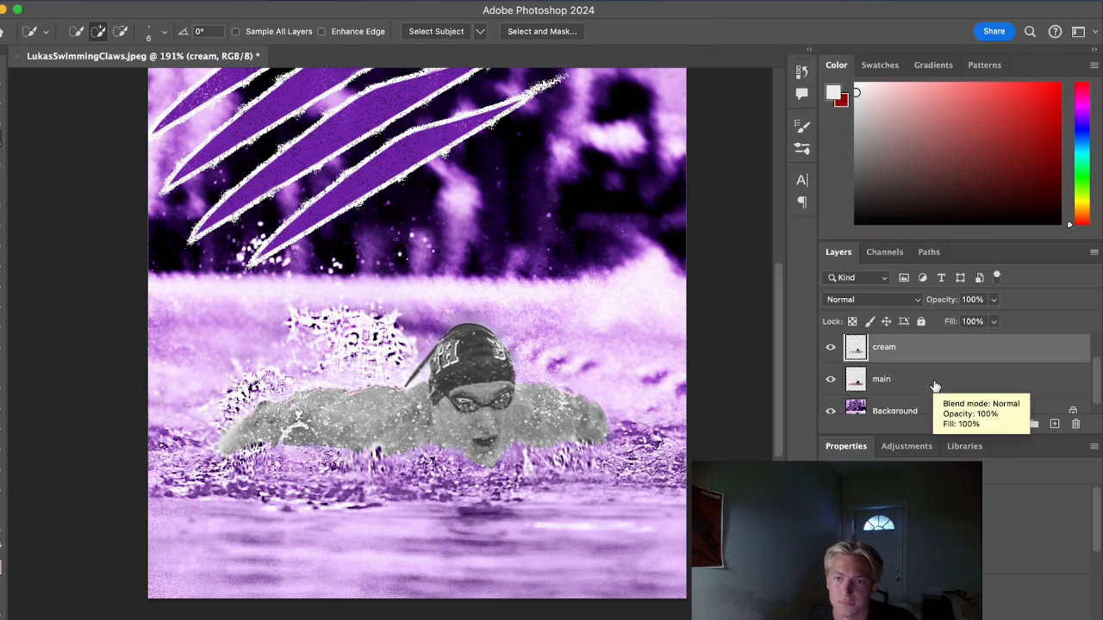
{"action": "left_click", "coordinate": [902, 369]}
{"action": "scroll", "coordinate": [902, 372], "scroll_direction": "up", "scroll_amount": 2}
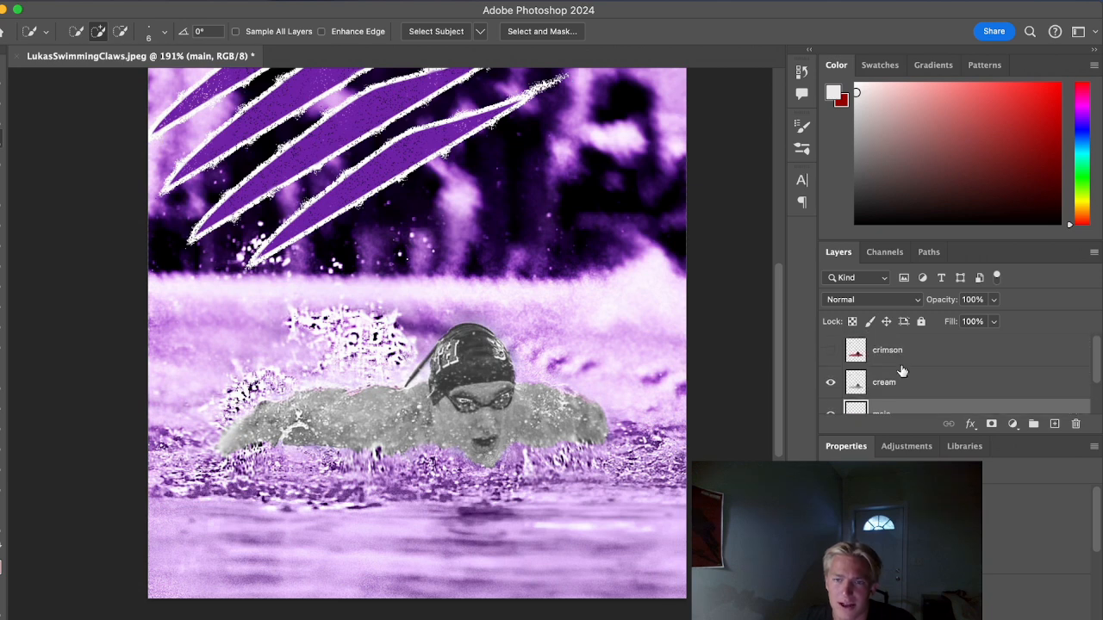
{"action": "left_click_drag", "start_coordinate": [899, 409], "coordinate": [891, 350]}
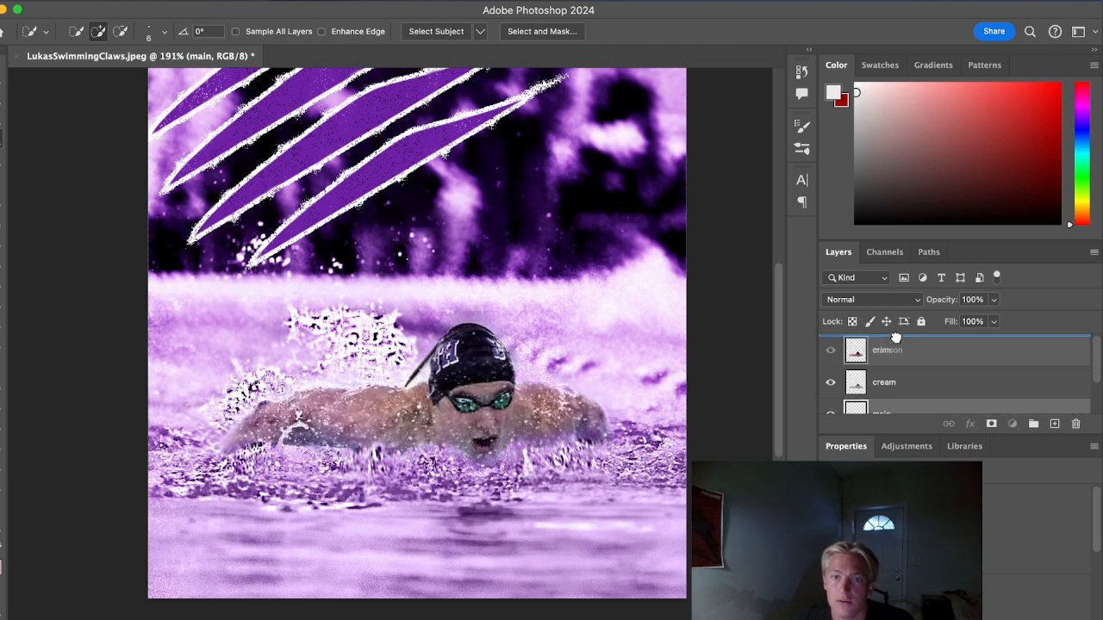
{"action": "left_click", "coordinate": [830, 382]}
Nudge the crimson layer right and down behind the main swimmer to about X 102 px, Y 508 px
{"action": "left_click", "coordinate": [885, 390]}
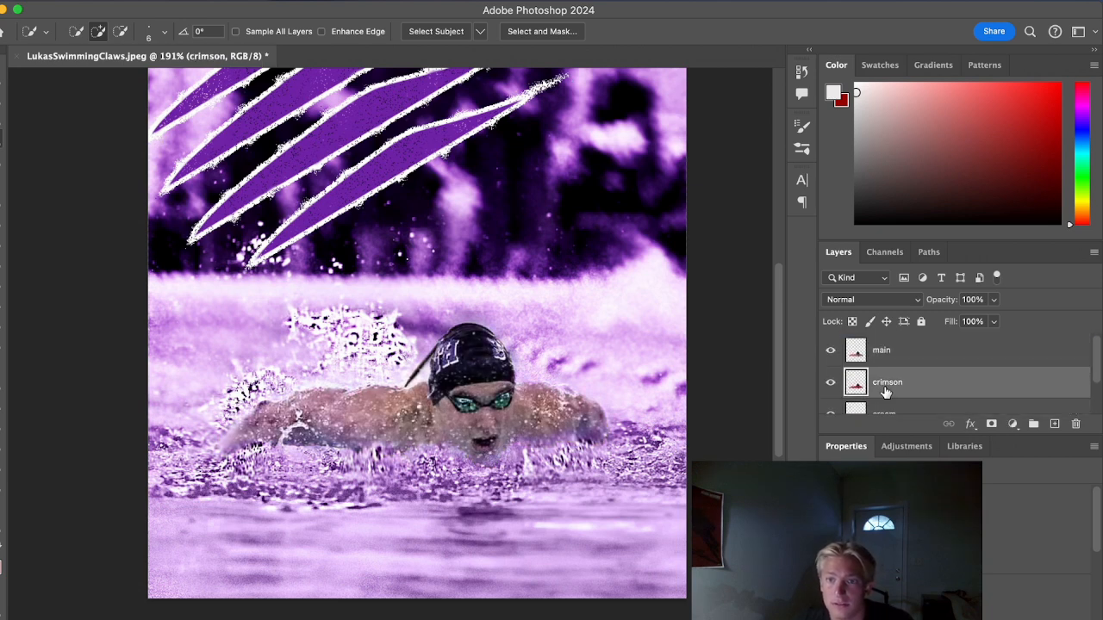
{"action": "left_click", "coordinate": [1, 80]}
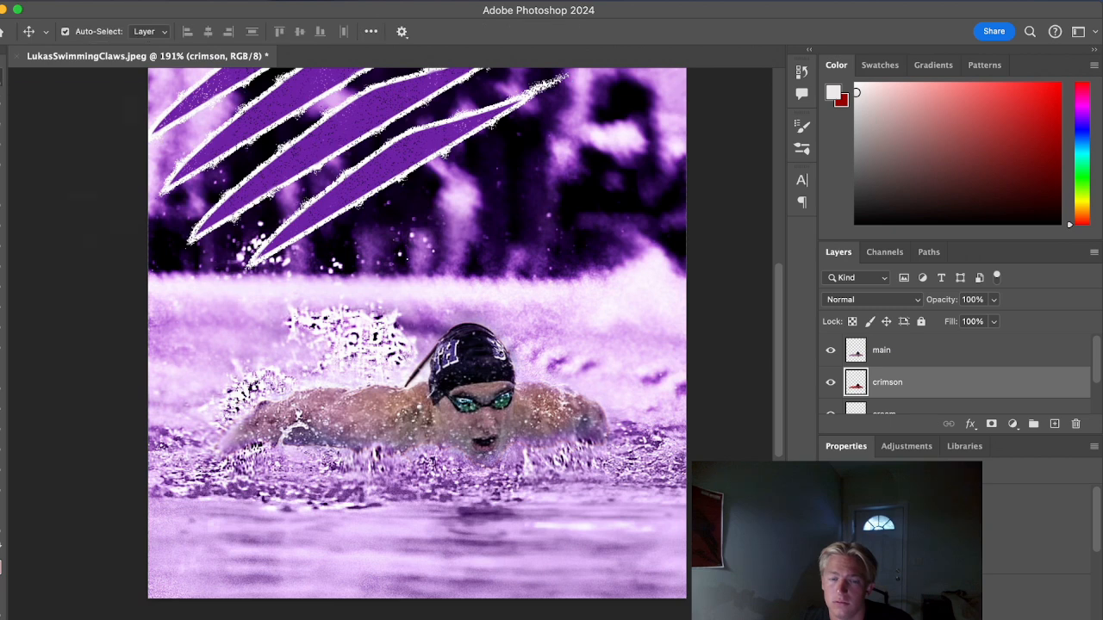
{"action": "key", "text": "Right"}
{"action": "key", "text": "Right"}
{"action": "key", "text": "Right"}
{"action": "key", "text": "Right"}
{"action": "key", "text": "Right"}
{"action": "key", "text": "Right"}
{"action": "key", "text": "Right"}
{"action": "key", "text": "Right"}
{"action": "key", "text": "Right"}
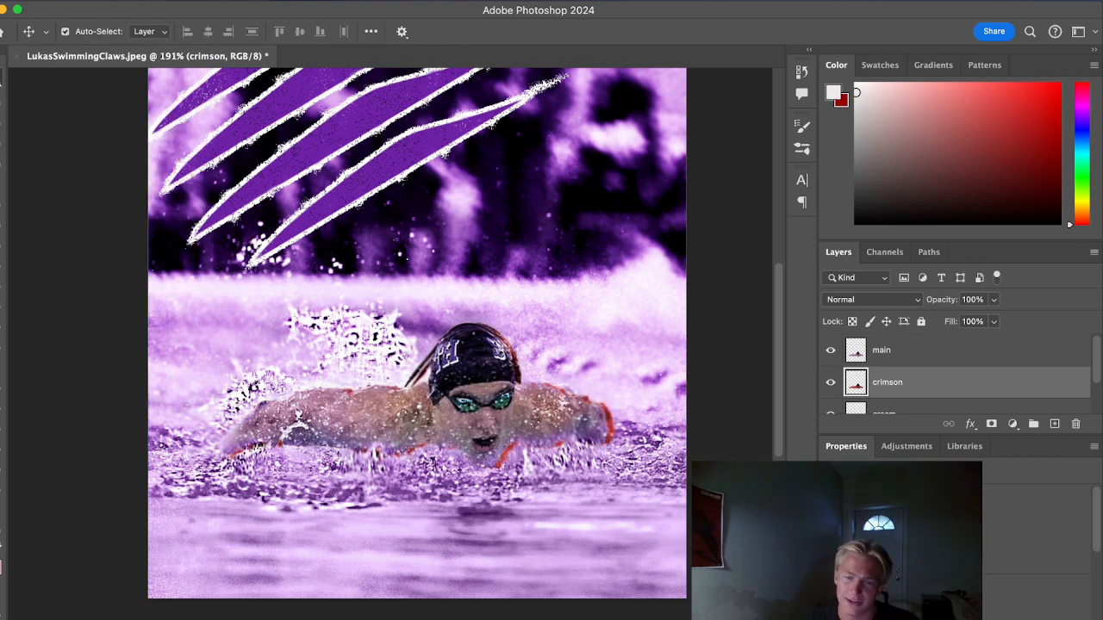
{"action": "key", "text": "Down"}
{"action": "key", "text": "Down"}
{"action": "key", "text": "Down"}
{"action": "key", "text": "Down"}
{"action": "key", "text": "Down"}
{"action": "key", "text": "Down"}
{"action": "key", "text": "Down"}
{"action": "key", "text": "Down"}
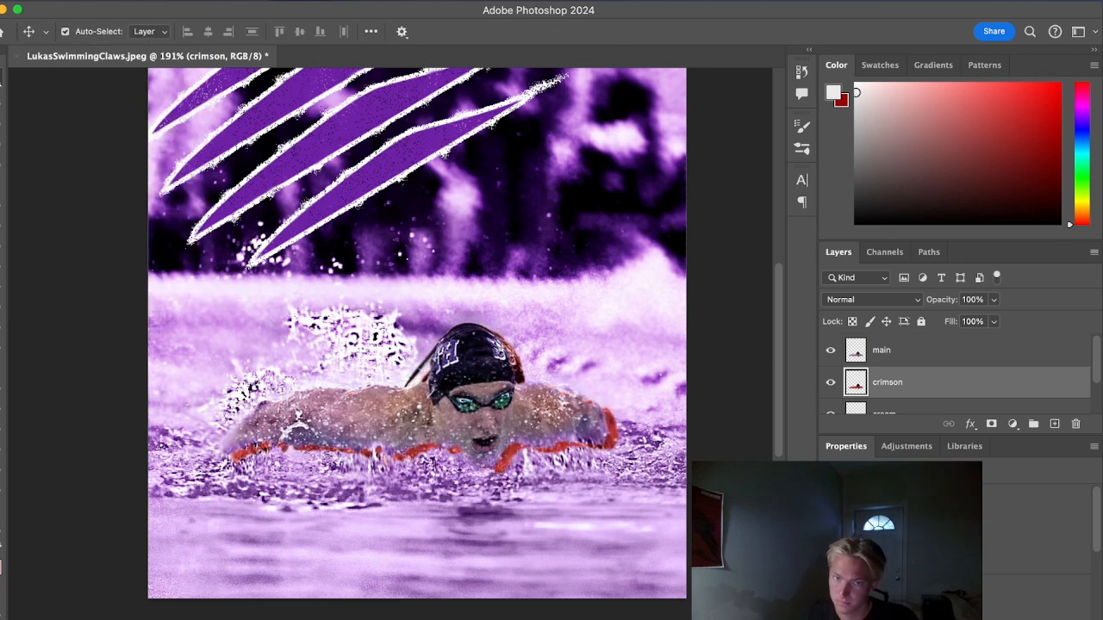
{"action": "key", "text": "Right"}
{"action": "key", "text": "Right"}
{"action": "key", "text": "Down"}
{"action": "key", "text": "Down"}
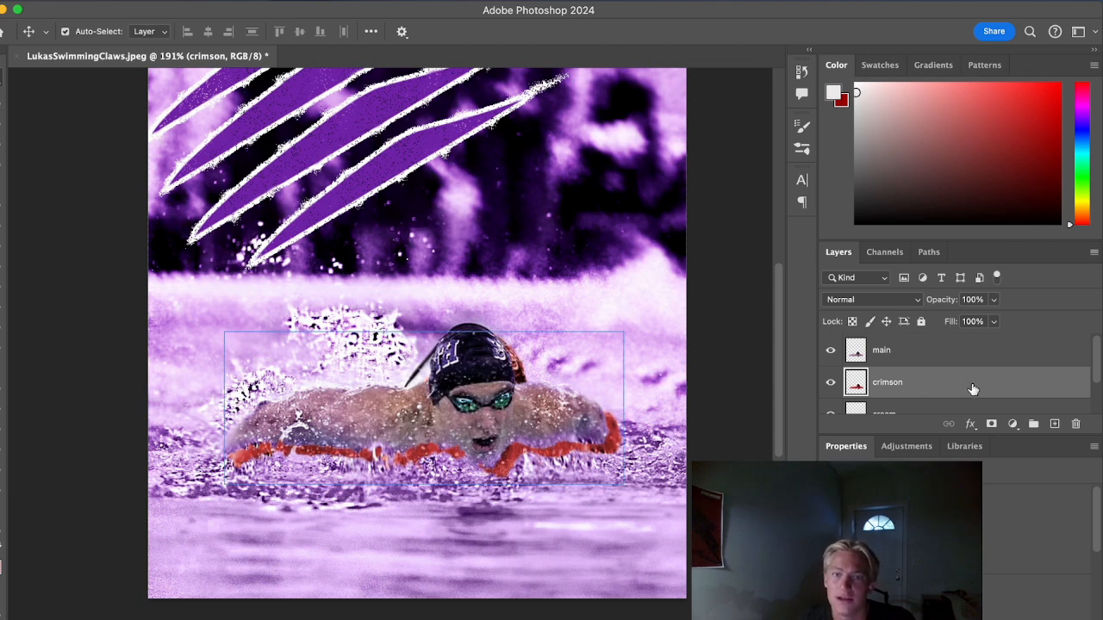
Nudge the cream layer left and slightly up so its edge shows behind the main swimmer
{"action": "scroll", "coordinate": [972, 387], "scroll_direction": "down", "scroll_amount": 3}
{"action": "left_click", "coordinate": [926, 370]}
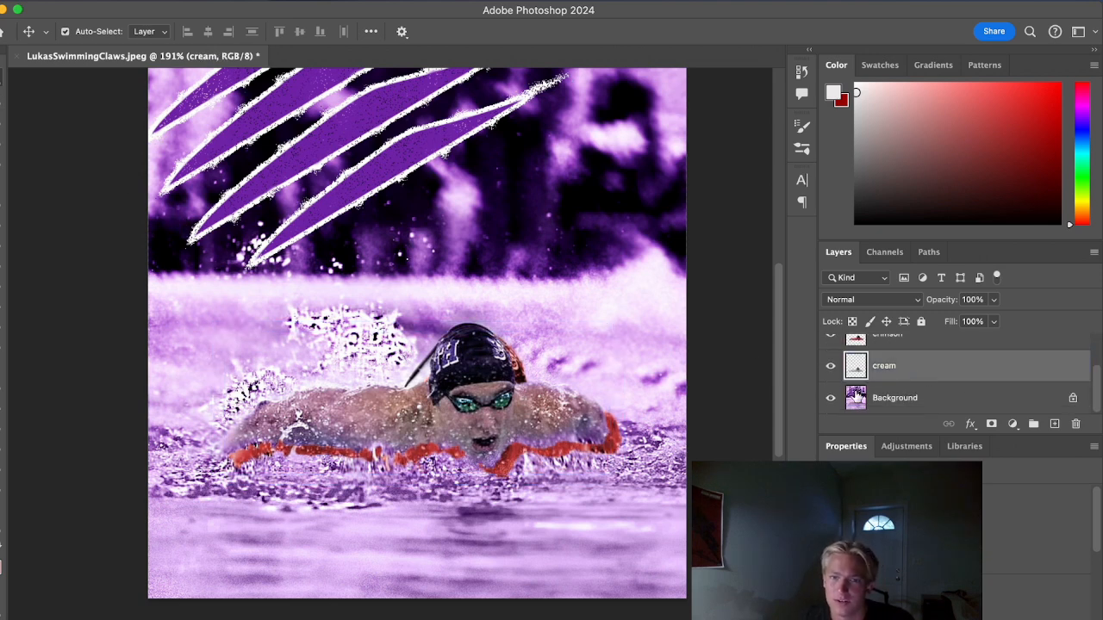
{"action": "key", "text": "Left"}
{"action": "key", "text": "Left"}
{"action": "key", "text": "Left"}
{"action": "key", "text": "Left"}
{"action": "key", "text": "Left"}
{"action": "key", "text": "Left"}
{"action": "key", "text": "Left"}
{"action": "key", "text": "Left"}
{"action": "key", "text": "Left"}
{"action": "key", "text": "Left"}
{"action": "key", "text": "Left"}
{"action": "key", "text": "Left"}
{"action": "key", "text": "Left"}
{"action": "key", "text": "Left"}
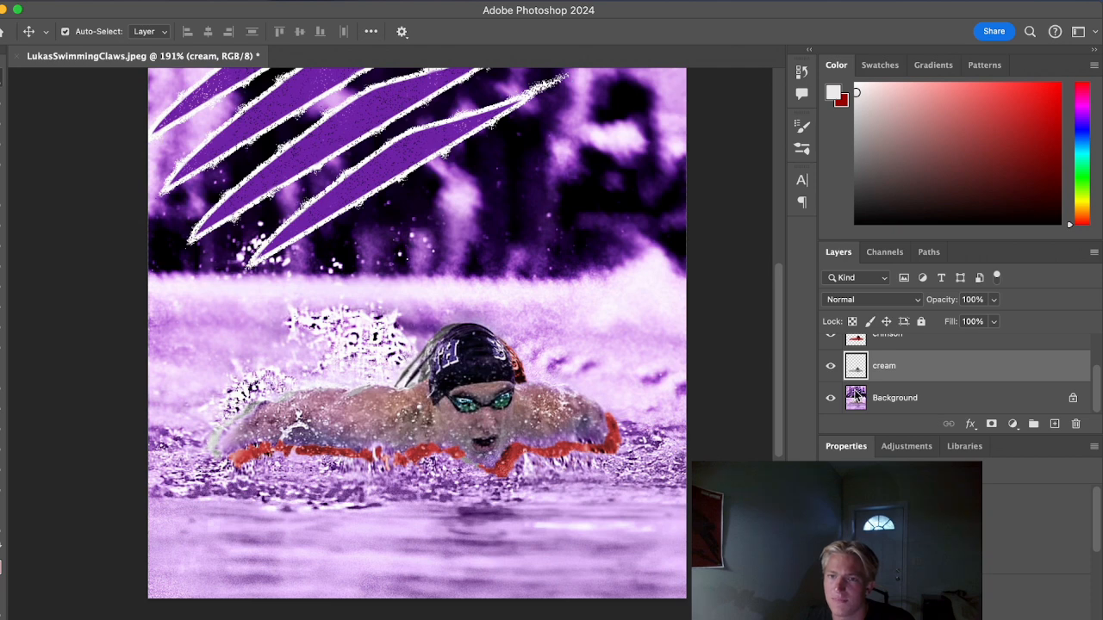
{"action": "key", "text": "Left"}
{"action": "key", "text": "Left"}
{"action": "key", "text": "Left"}
{"action": "key", "text": "Left"}
{"action": "key", "text": "Left"}
{"action": "key", "text": "Left"}
{"action": "key", "text": "Left"}
{"action": "key", "text": "Left"}
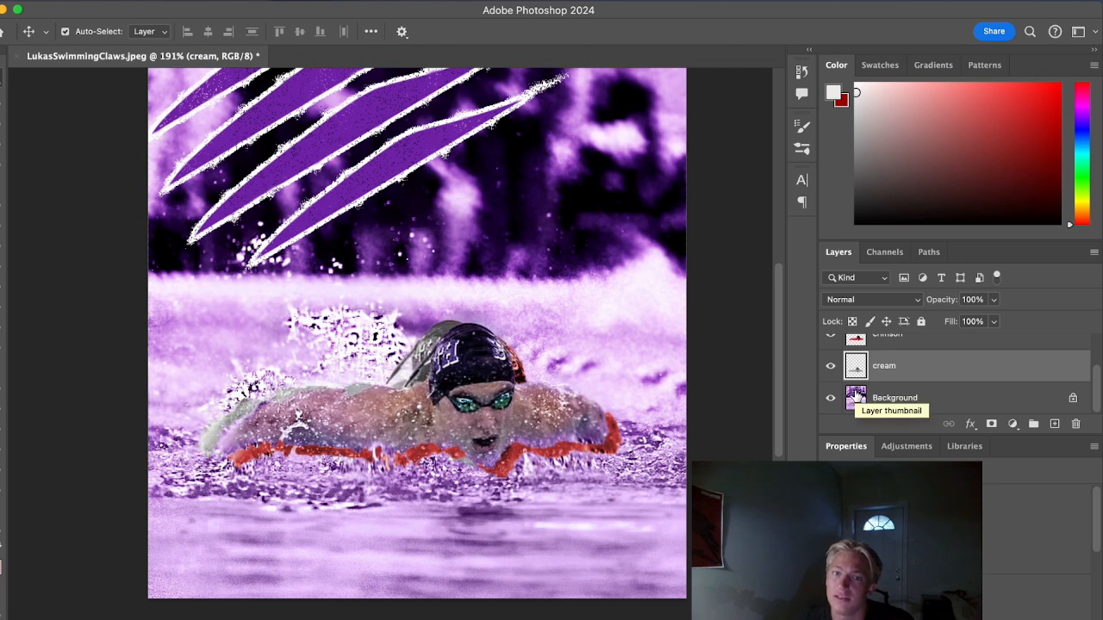
{"action": "key", "text": "Left"}
{"action": "key", "text": "Left"}
{"action": "key", "text": "Left"}
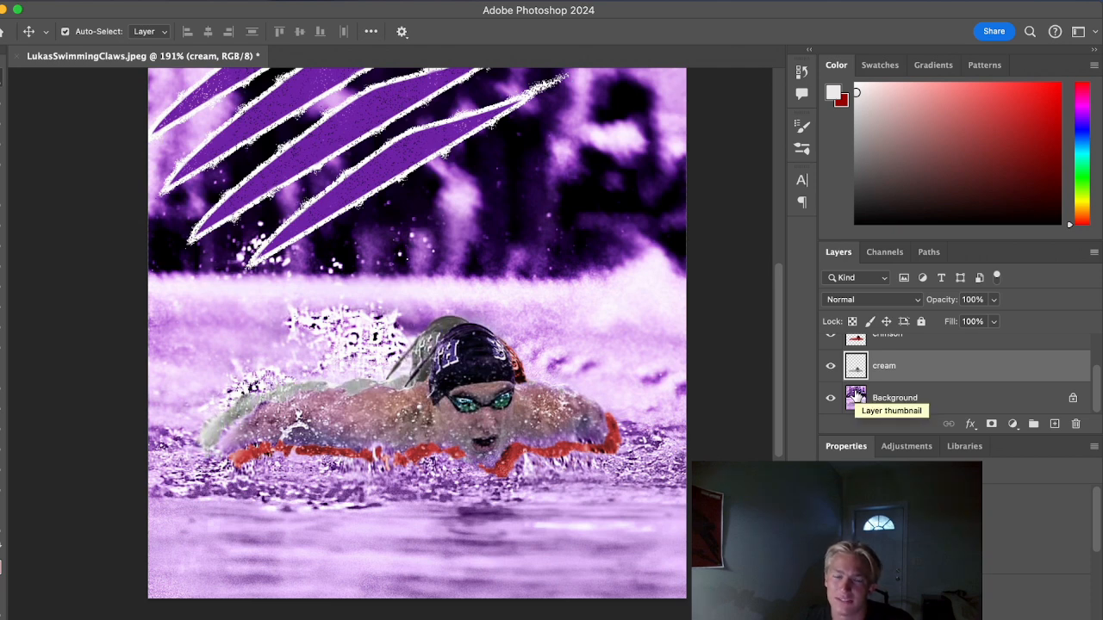
Duplicate the cream layer and name the copy cream 2
{"action": "scroll", "coordinate": [952, 388], "scroll_direction": "up", "scroll_amount": 3}
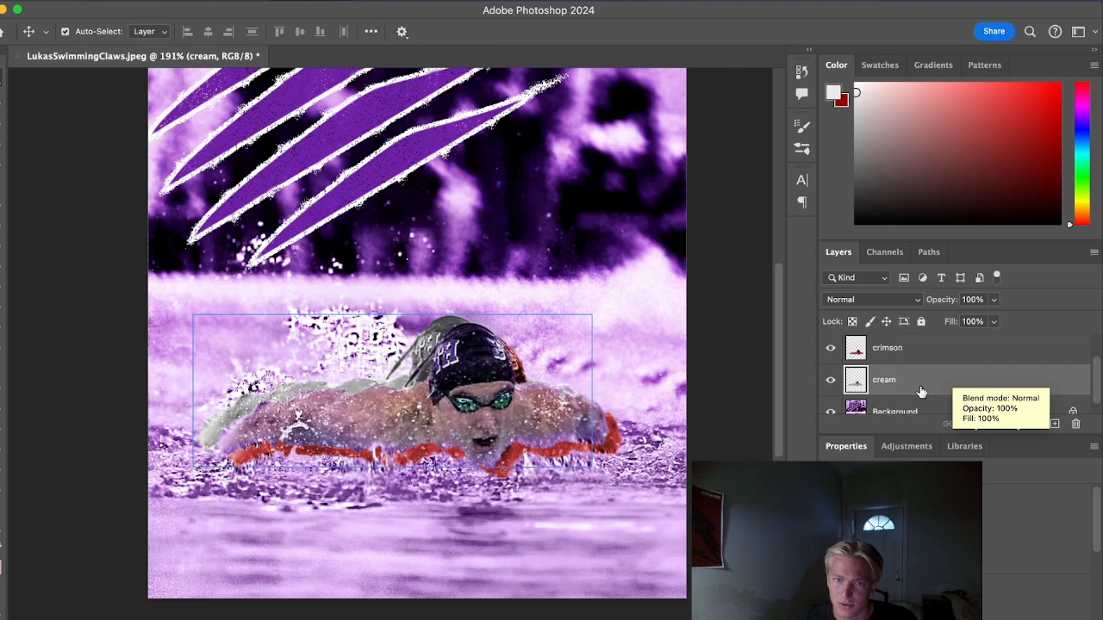
{"action": "right_click", "coordinate": [918, 391]}
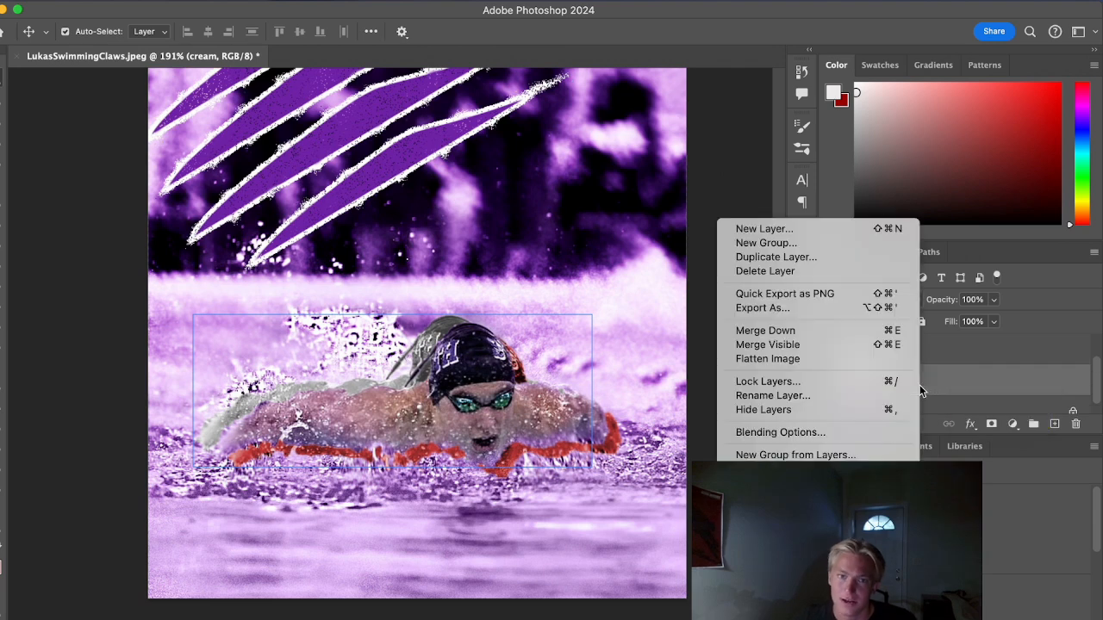
{"action": "left_click", "coordinate": [788, 257]}
{"action": "left_click", "coordinate": [933, 130]}
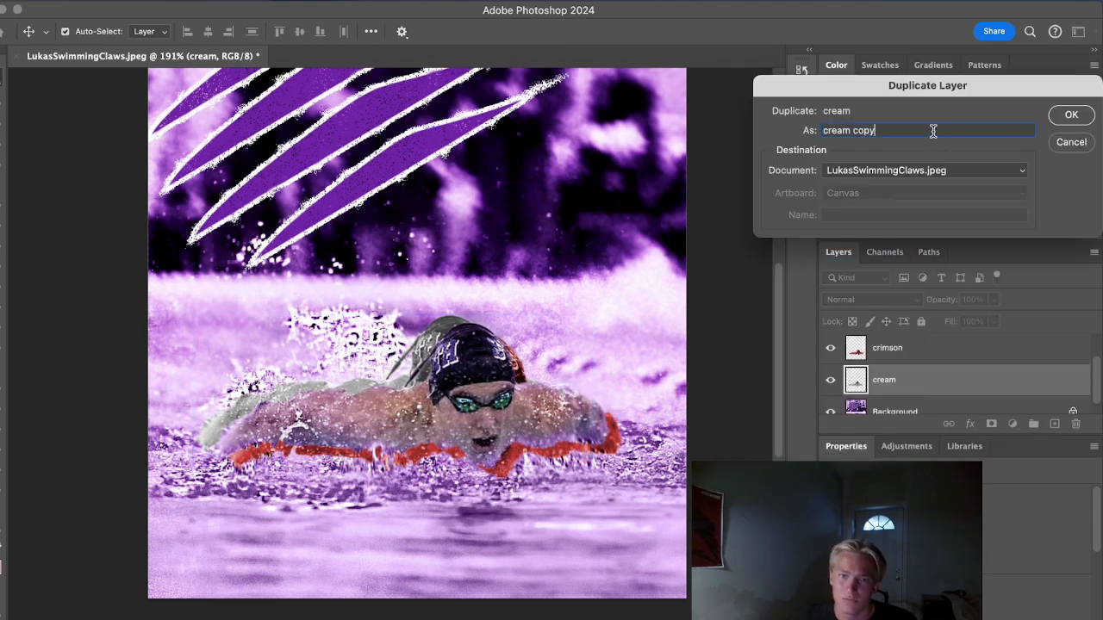
{"action": "key", "text": "BackSpace"}
{"action": "key", "text": "BackSpace"}
{"action": "key", "text": "BackSpace"}
{"action": "type", "text": "2"}
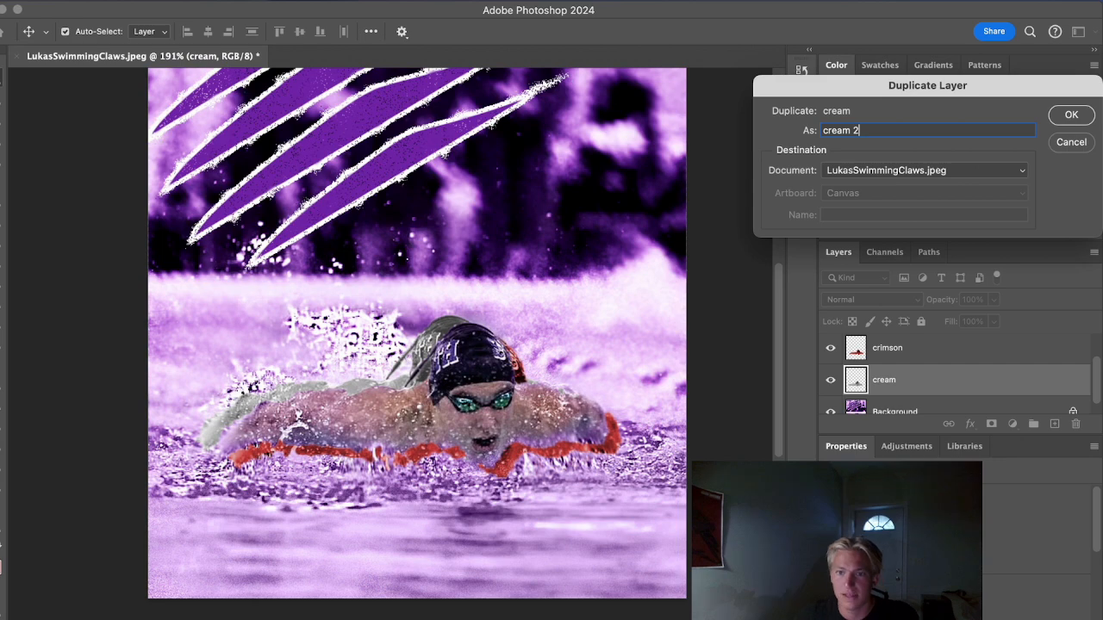
{"action": "key", "text": "Return"}
Duplicate the crimson layer and name the copy crimson 2
{"action": "left_click_drag", "start_coordinate": [919, 413], "coordinate": [907, 365]}
{"action": "right_click", "coordinate": [908, 365]}
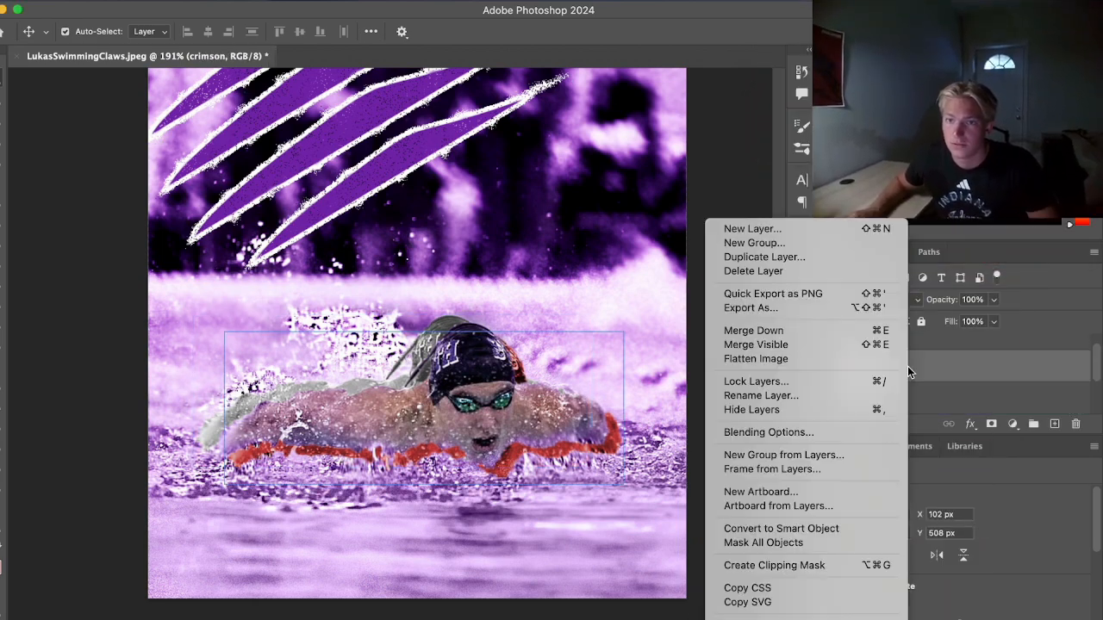
{"action": "left_click", "coordinate": [792, 259]}
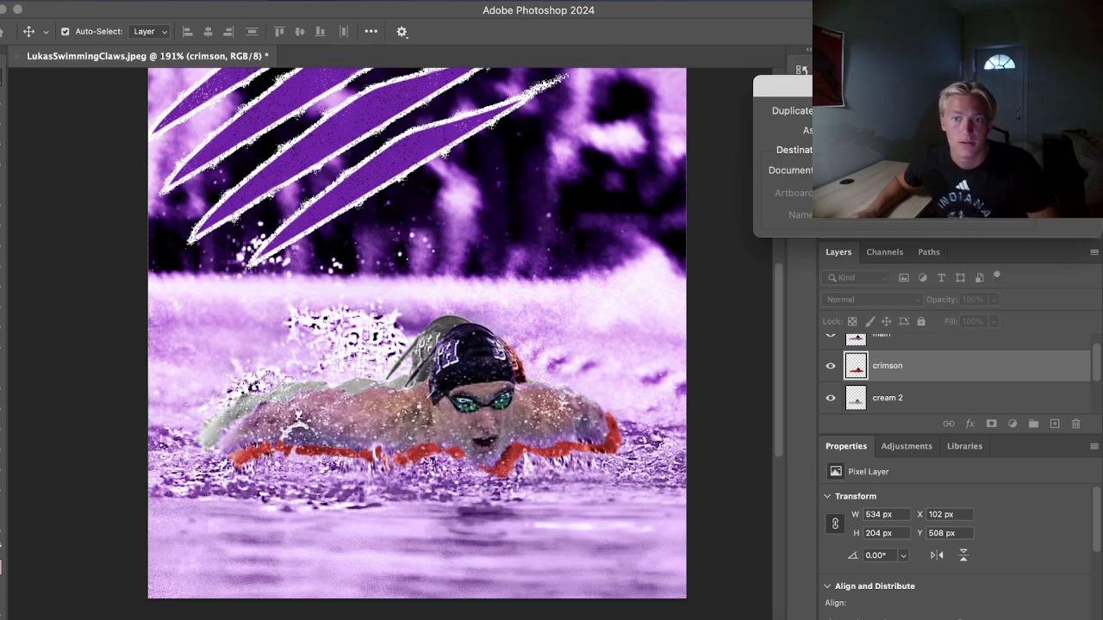
{"action": "key", "text": "Return"}
{"action": "left_click", "coordinate": [913, 405]}
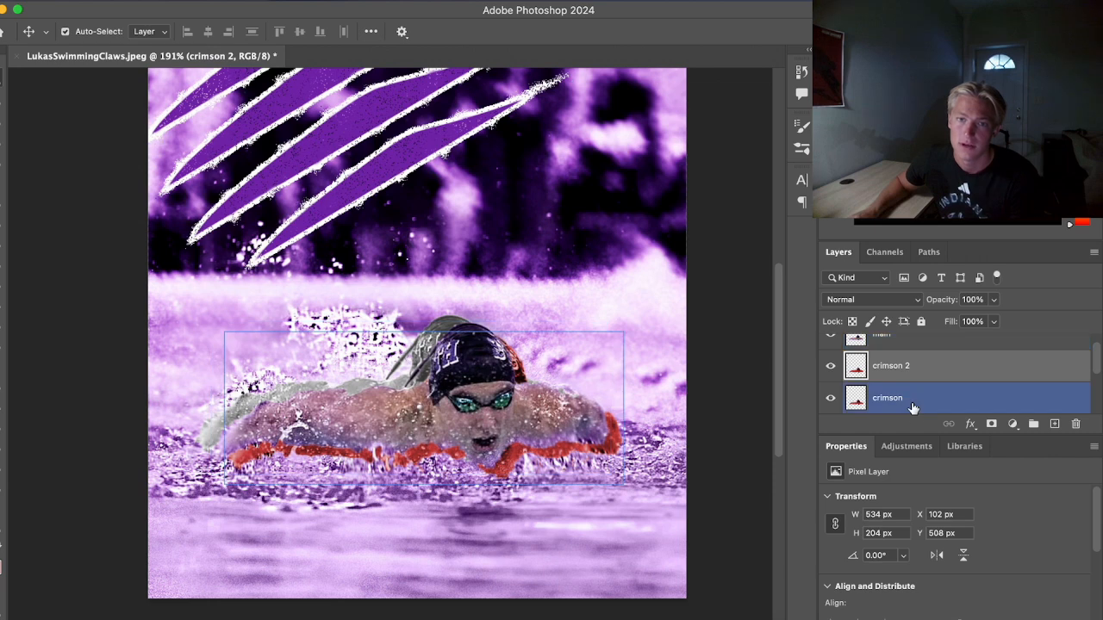
{"action": "scroll", "coordinate": [925, 399], "scroll_direction": "up", "scroll_amount": 1}
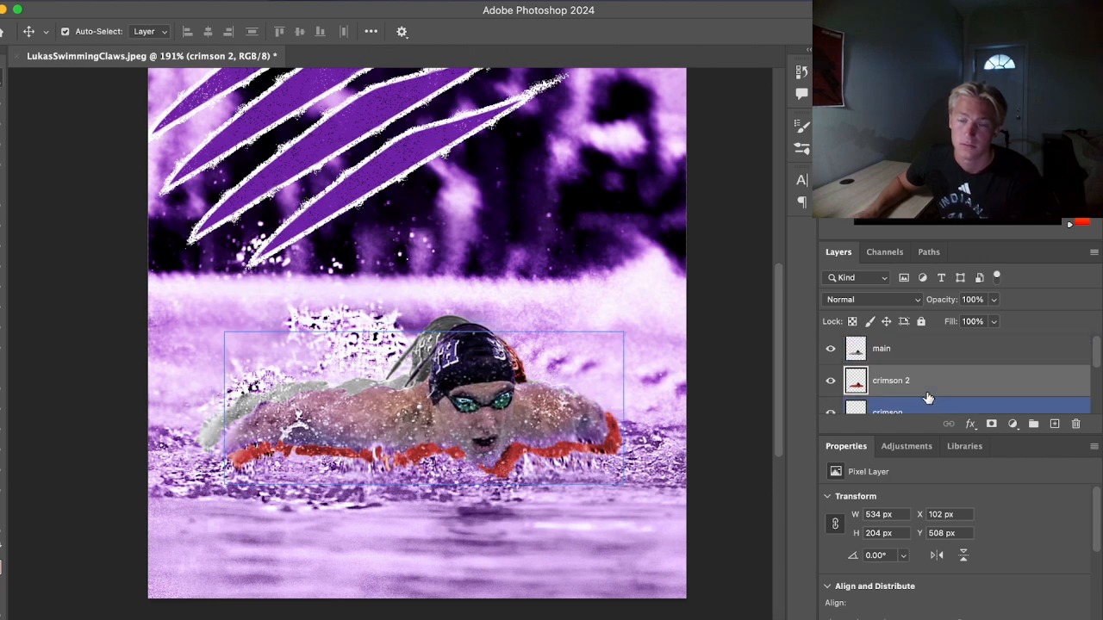
Nudge the crimson 2 layer right and down to X 106 px, Y 512 px
{"action": "left_click", "coordinate": [720, 442]}
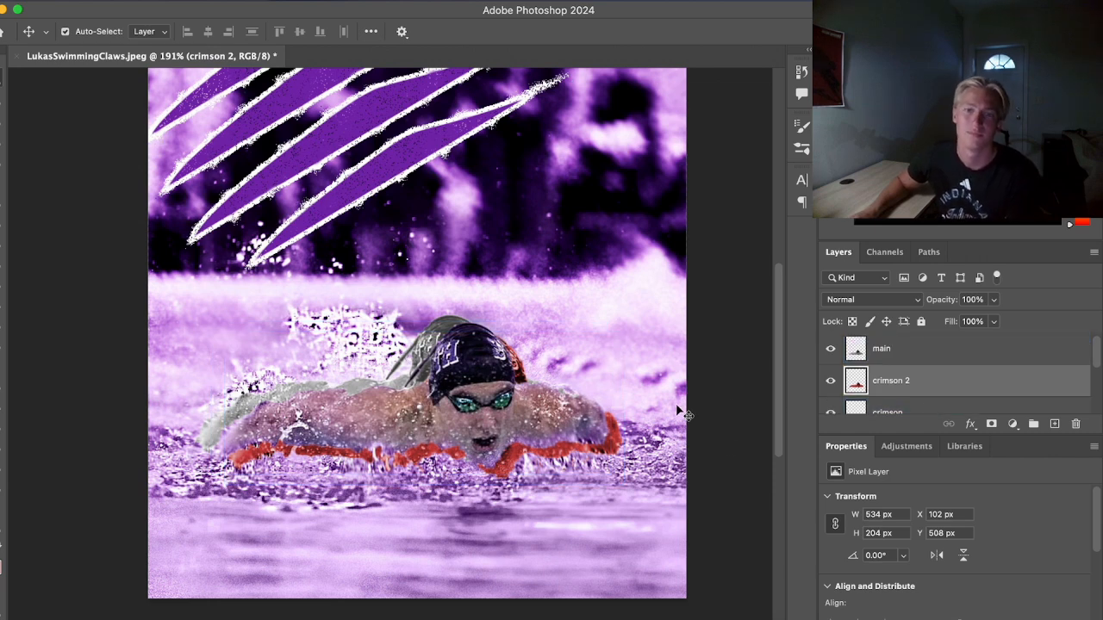
{"action": "key", "text": "Right"}
{"action": "key", "text": "Right"}
{"action": "key", "text": "Right"}
{"action": "key", "text": "Down"}
{"action": "key", "text": "Down"}
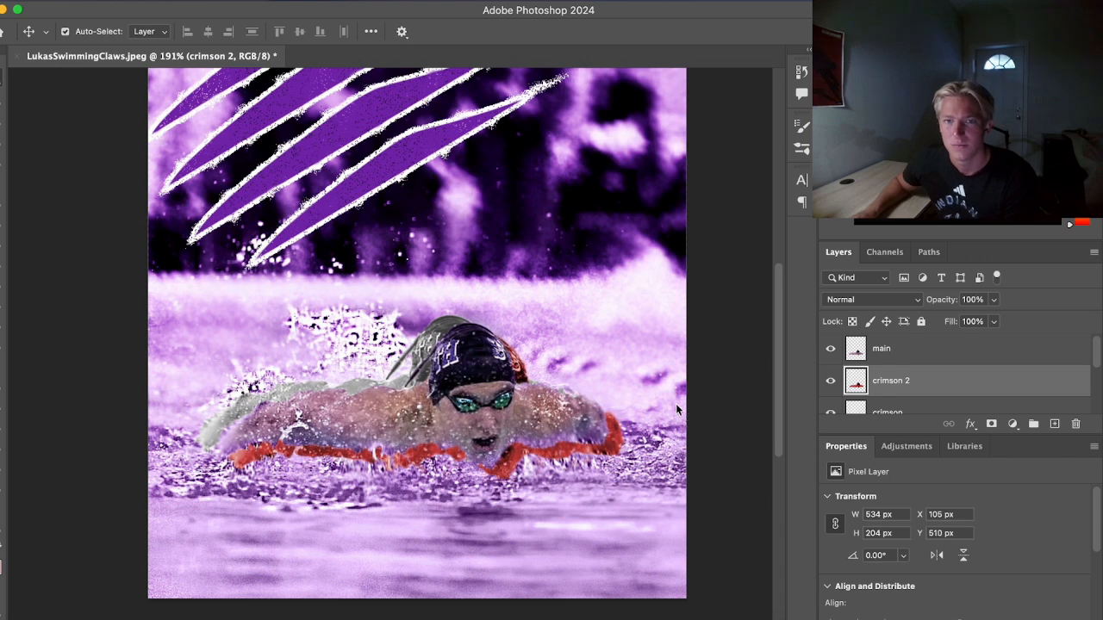
{"action": "key", "text": "Right"}
{"action": "key", "text": "Down"}
{"action": "key", "text": "Down"}
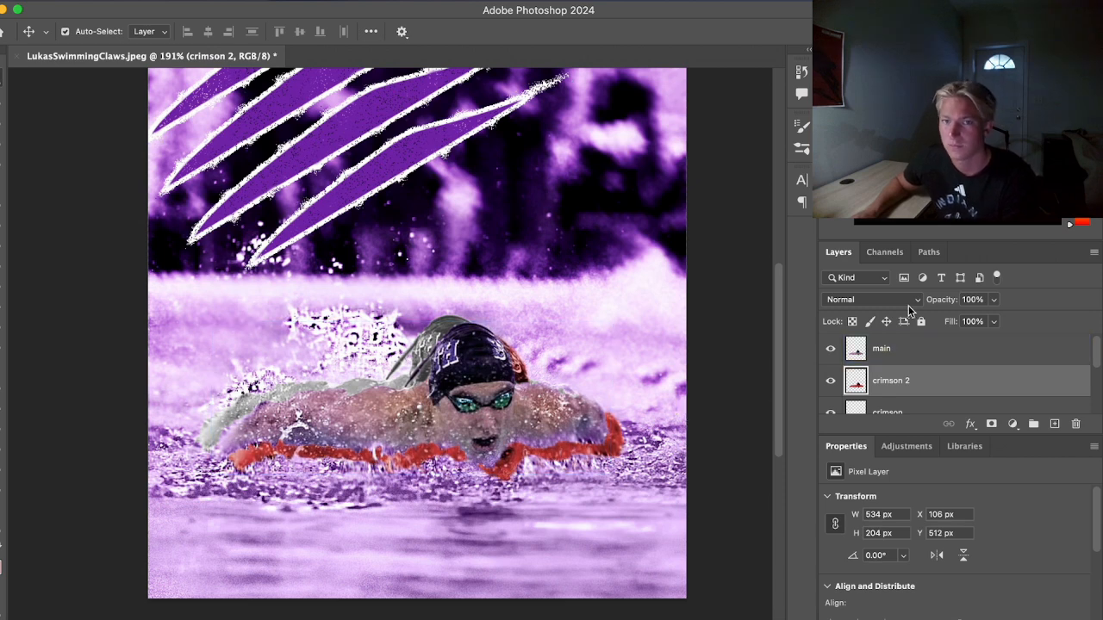
Set the blend mode of the crimson 2 layer to Dissolve in its layer style
{"action": "left_click", "coordinate": [908, 305]}
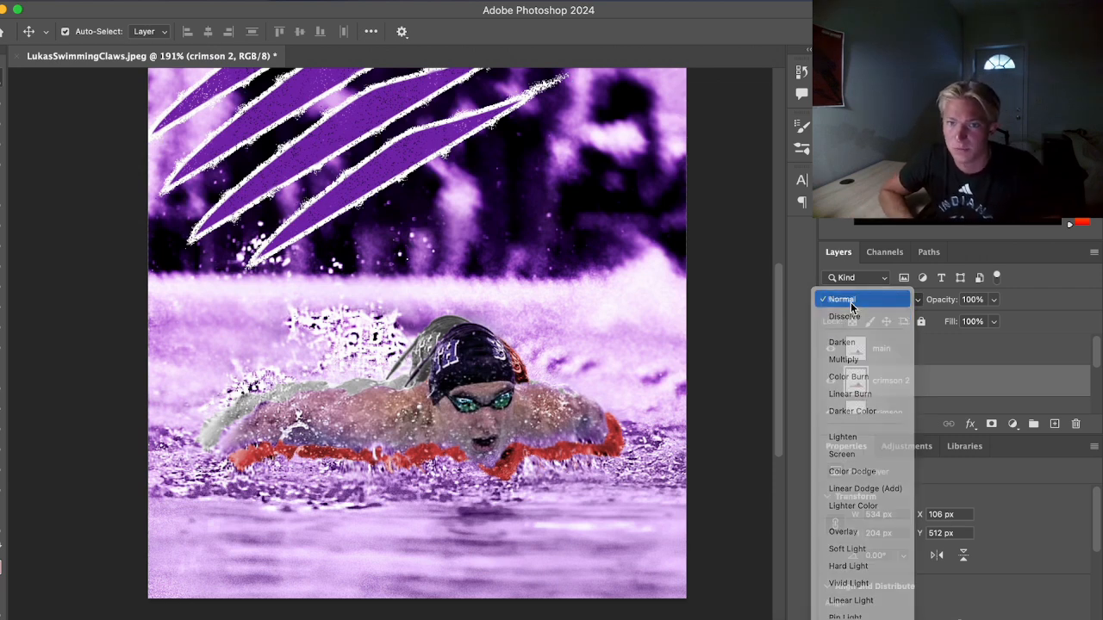
{"action": "left_click", "coordinate": [842, 299]}
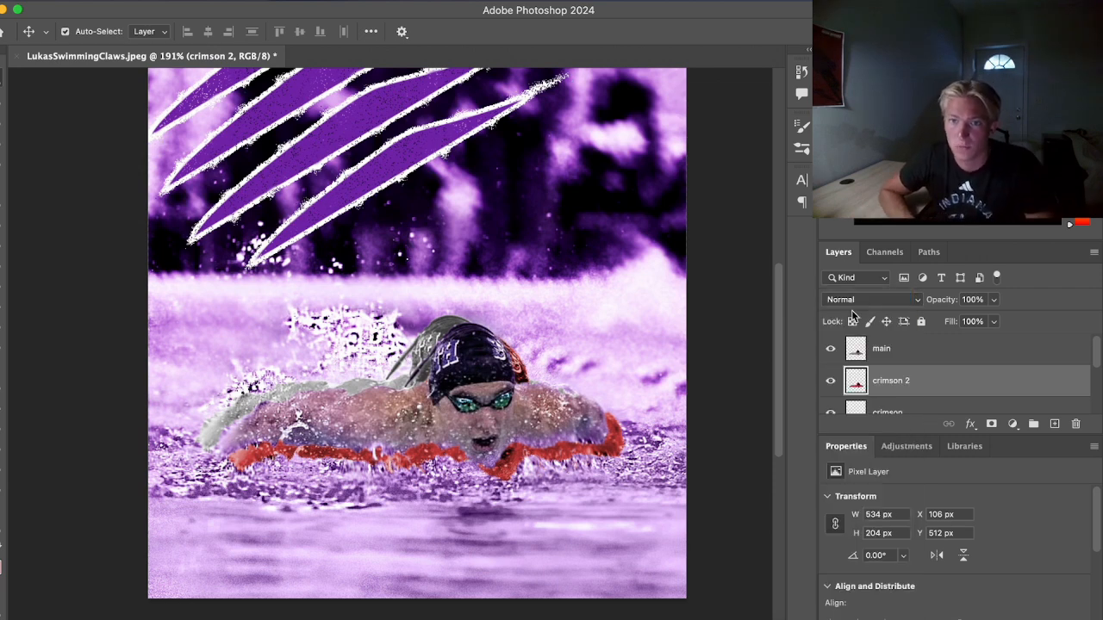
{"action": "double_click", "coordinate": [944, 387]}
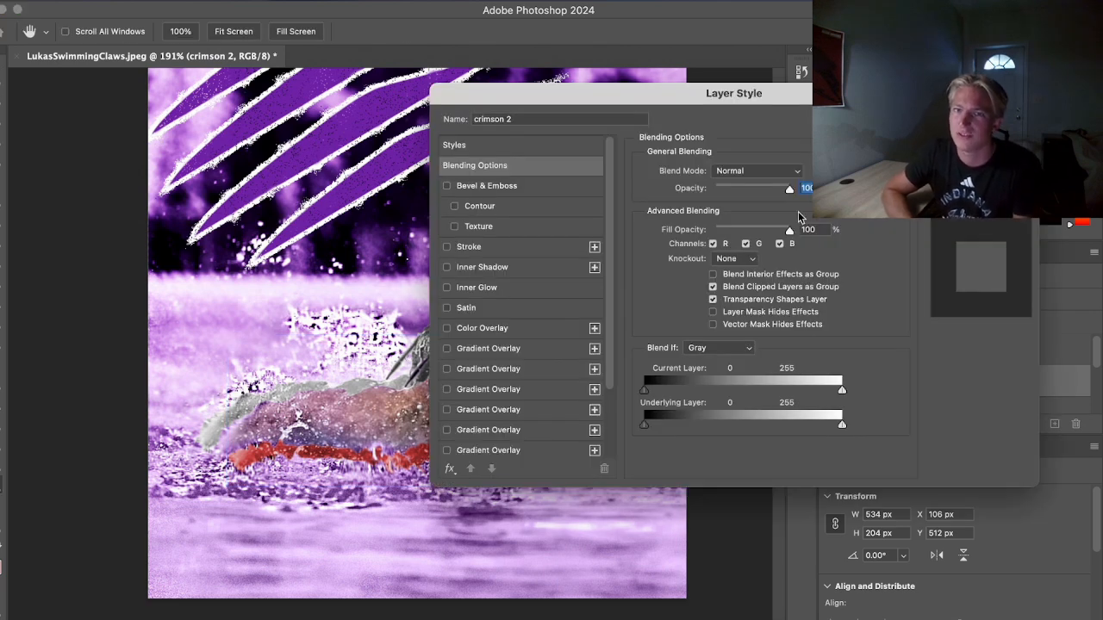
{"action": "left_click", "coordinate": [756, 171]}
{"action": "left_click", "coordinate": [749, 187]}
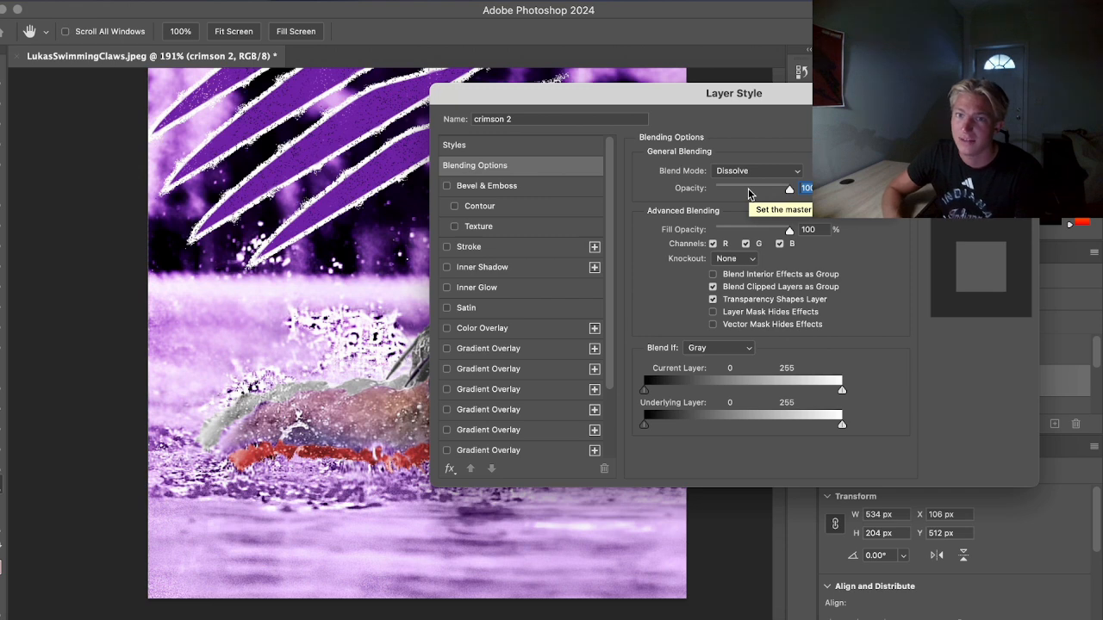
Add a Bevel & Emboss texture to crimson 2, trying the Water patterns and choosing Water-Clear
{"action": "left_click", "coordinate": [487, 226]}
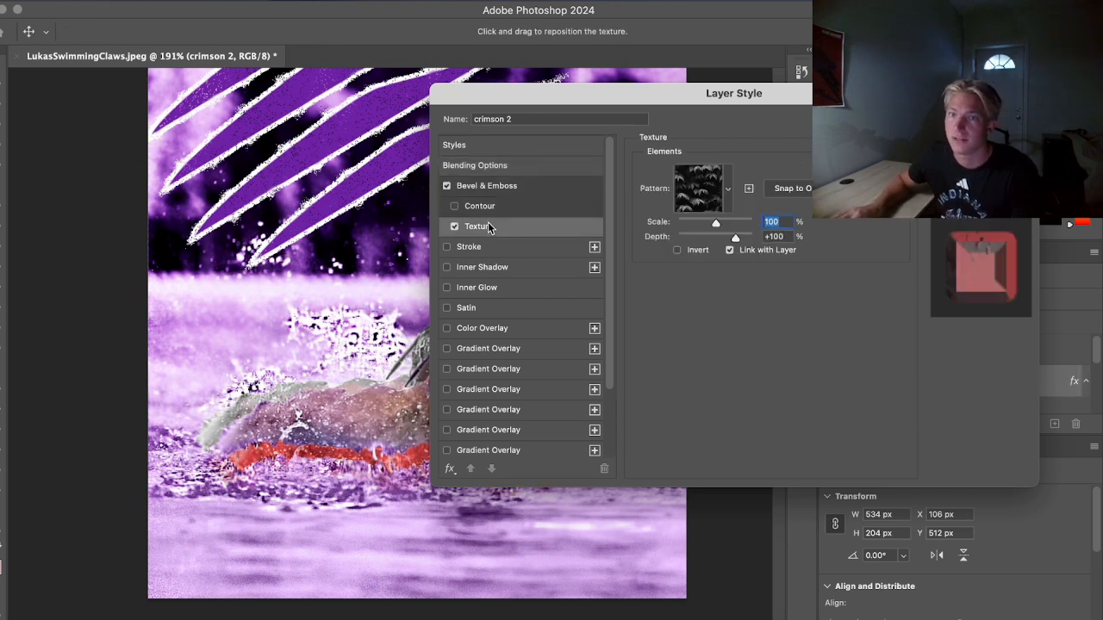
{"action": "left_click", "coordinate": [726, 190]}
{"action": "left_click", "coordinate": [642, 299]}
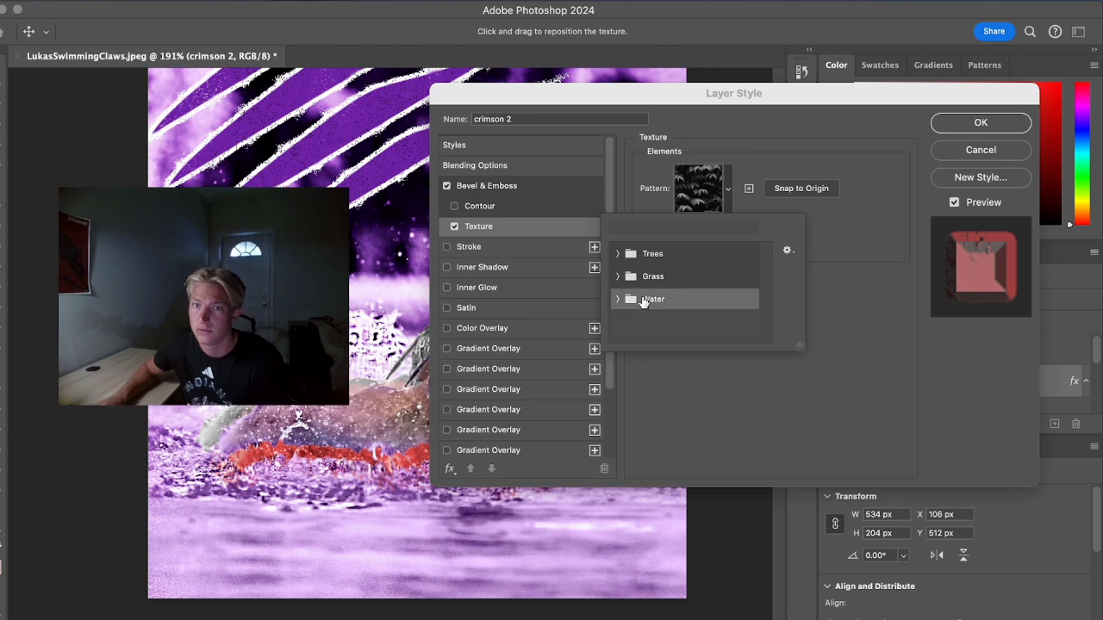
{"action": "left_click", "coordinate": [642, 300]}
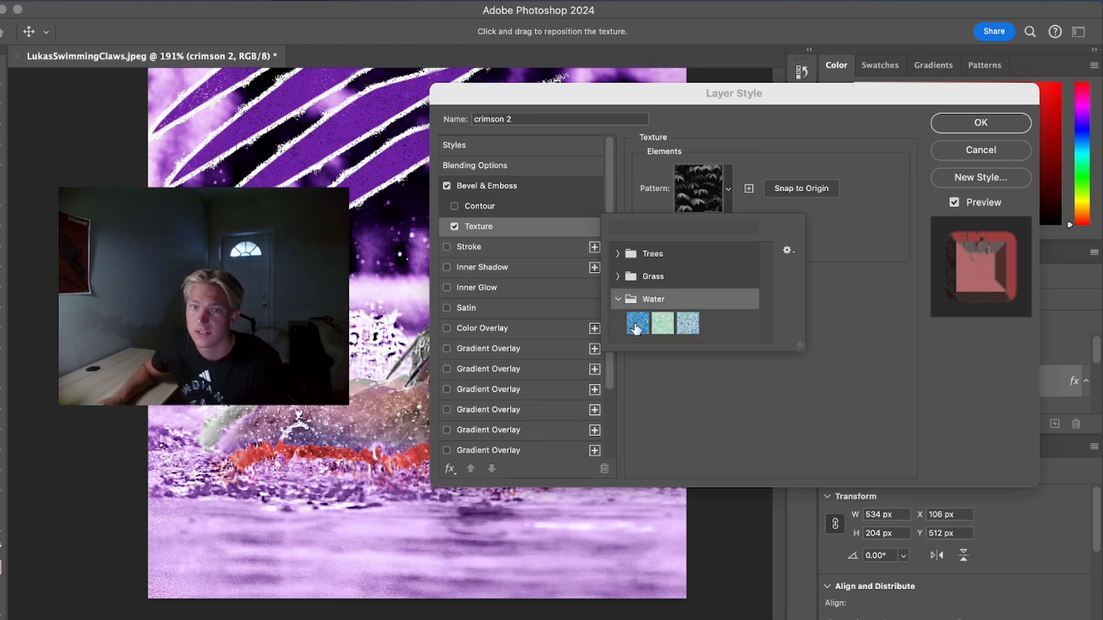
{"action": "left_click", "coordinate": [635, 326]}
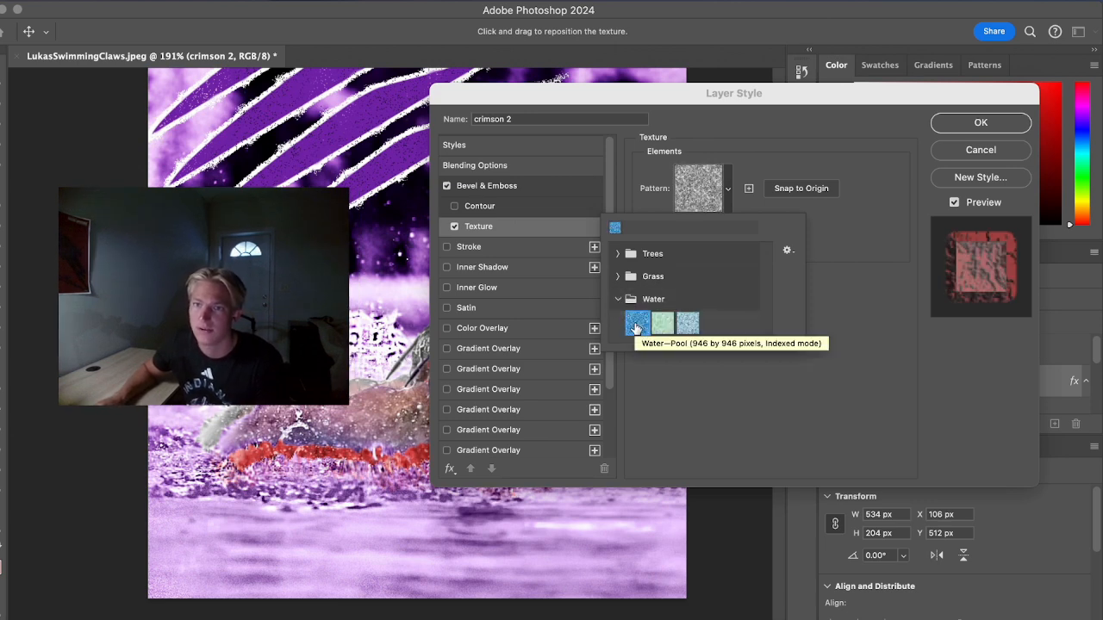
{"action": "left_click", "coordinate": [662, 325]}
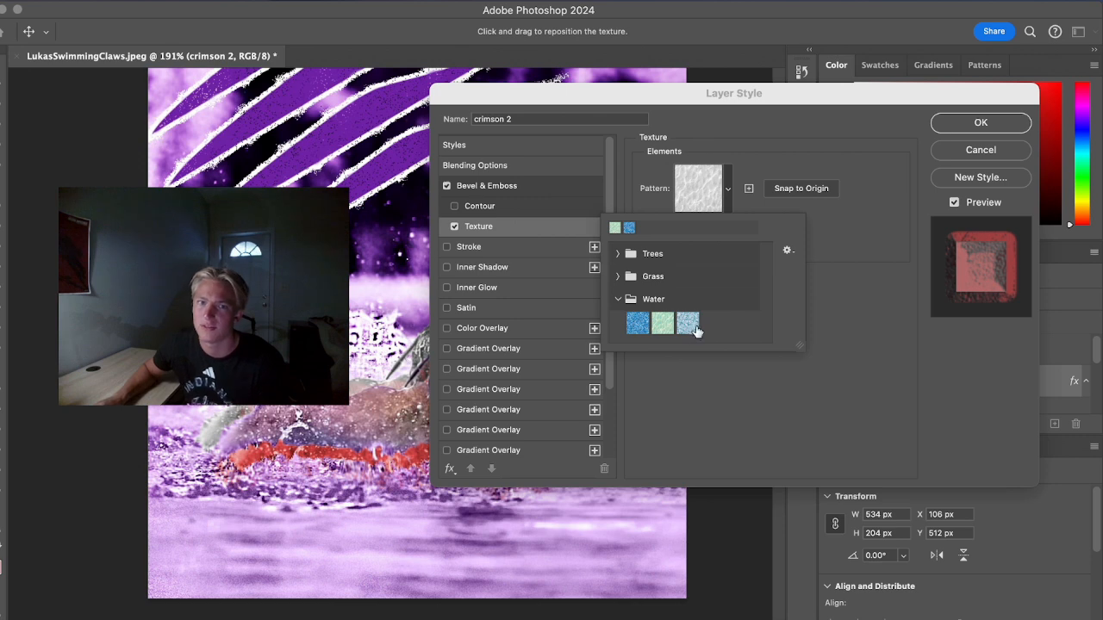
{"action": "left_click", "coordinate": [689, 325]}
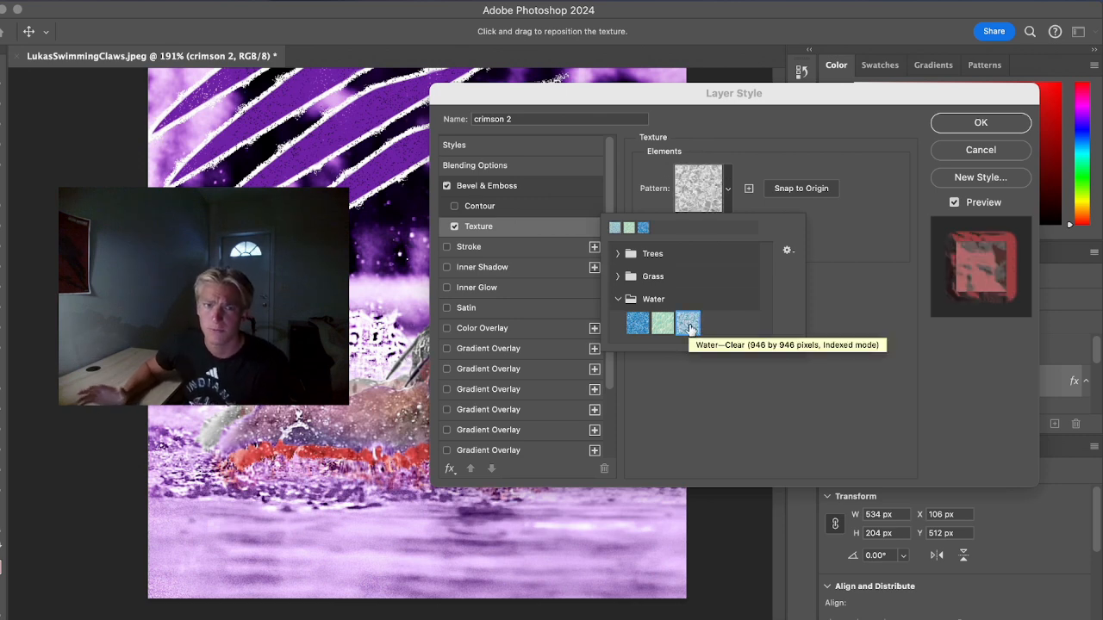
{"action": "left_click", "coordinate": [728, 188]}
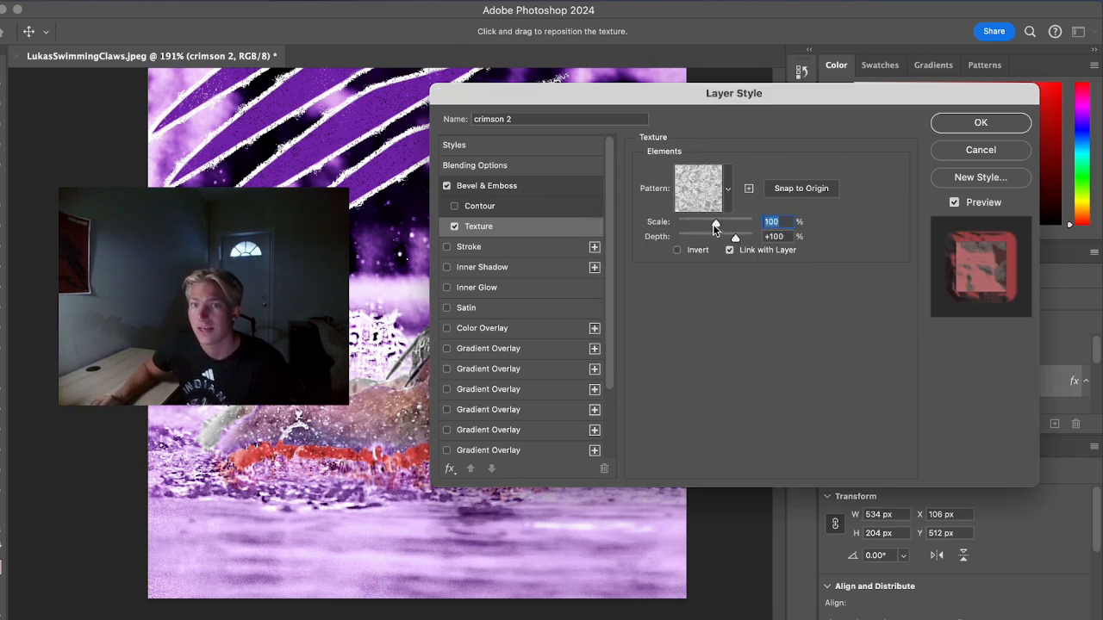
Set the crimson 2 texture to 226% scale and +103% depth, invert it, and apply the layer style
{"action": "left_click_drag", "start_coordinate": [713, 224], "coordinate": [722, 225]}
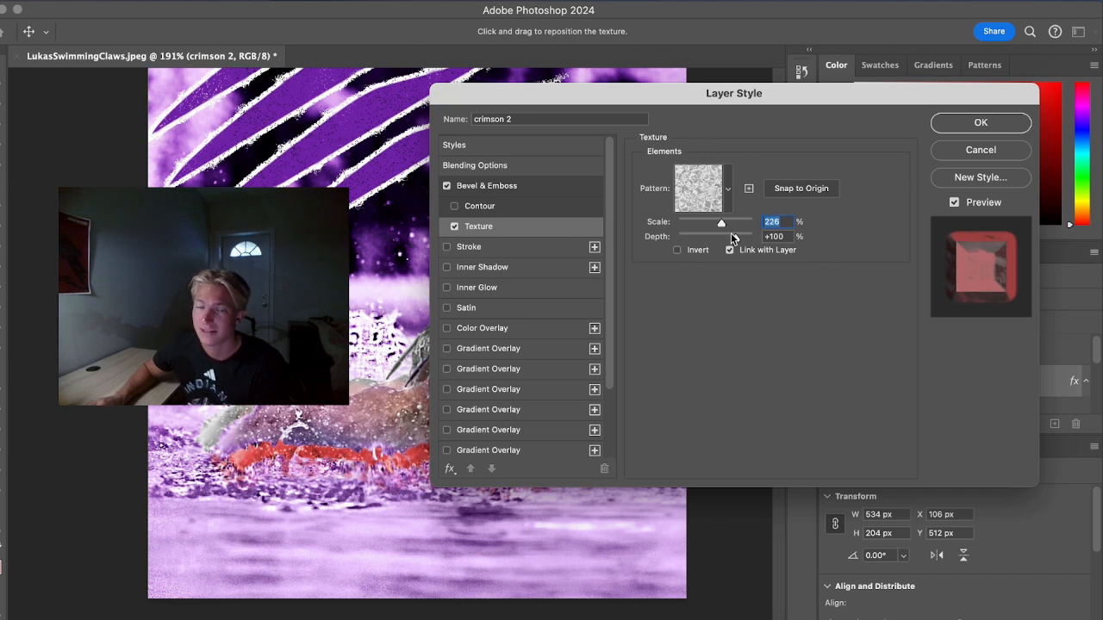
{"action": "mouse_move", "coordinate": [735, 237]}
{"action": "left_mouse_down"}
{"action": "mouse_move", "coordinate": [751, 239]}
{"action": "mouse_move", "coordinate": [672, 247]}
{"action": "mouse_move", "coordinate": [745, 248]}
{"action": "left_mouse_up"}
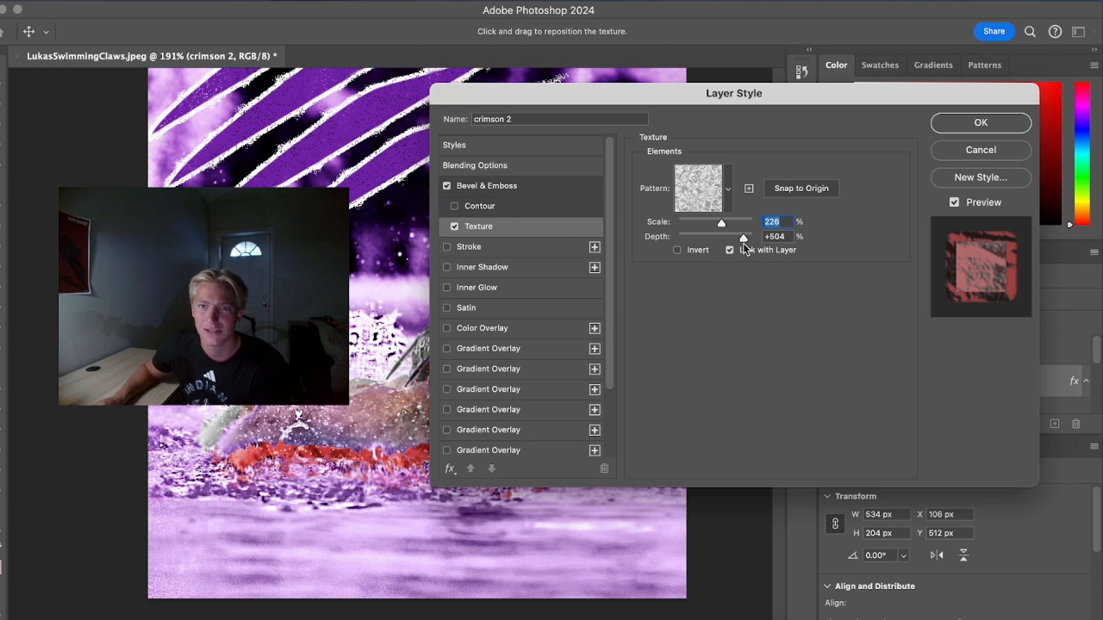
{"action": "left_click_drag", "start_coordinate": [744, 243], "coordinate": [737, 249]}
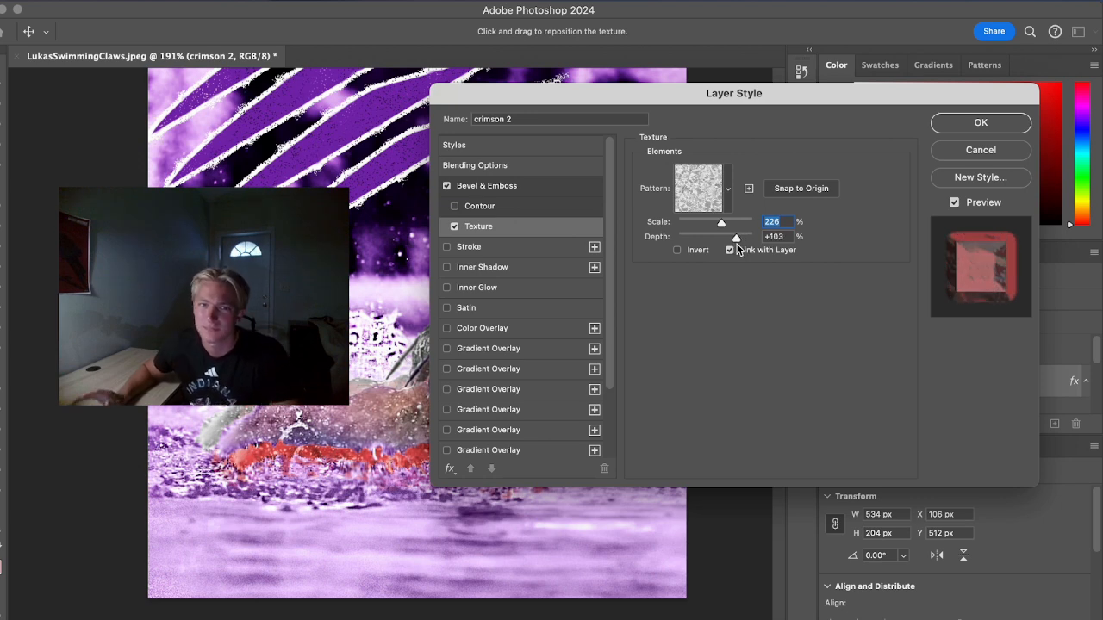
{"action": "left_click", "coordinate": [678, 251]}
{"action": "left_click", "coordinate": [678, 251]}
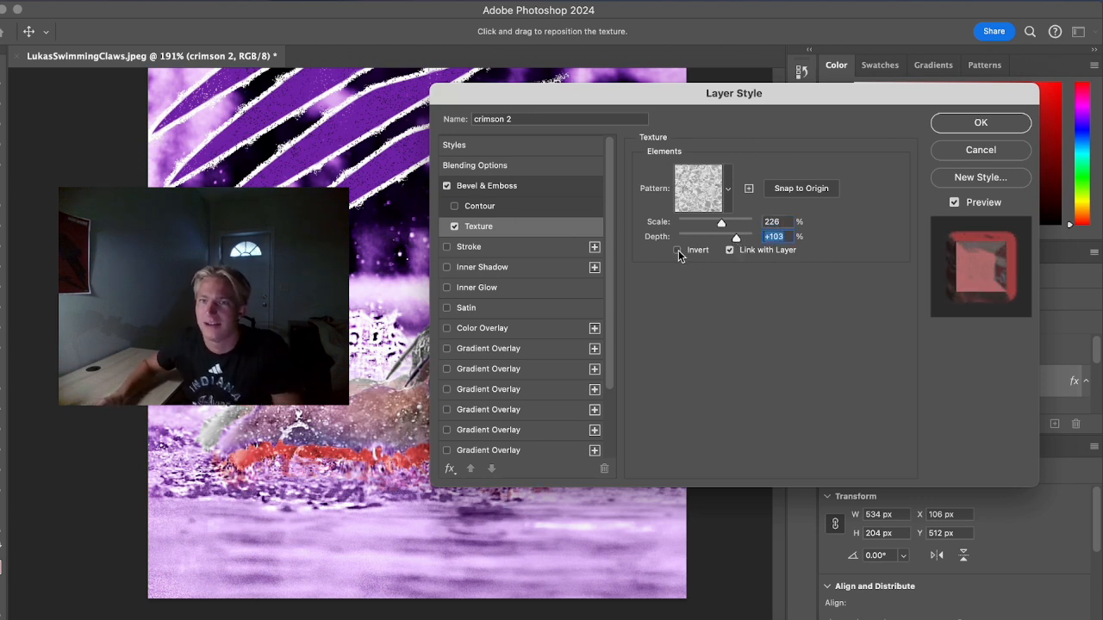
{"action": "left_click", "coordinate": [678, 250]}
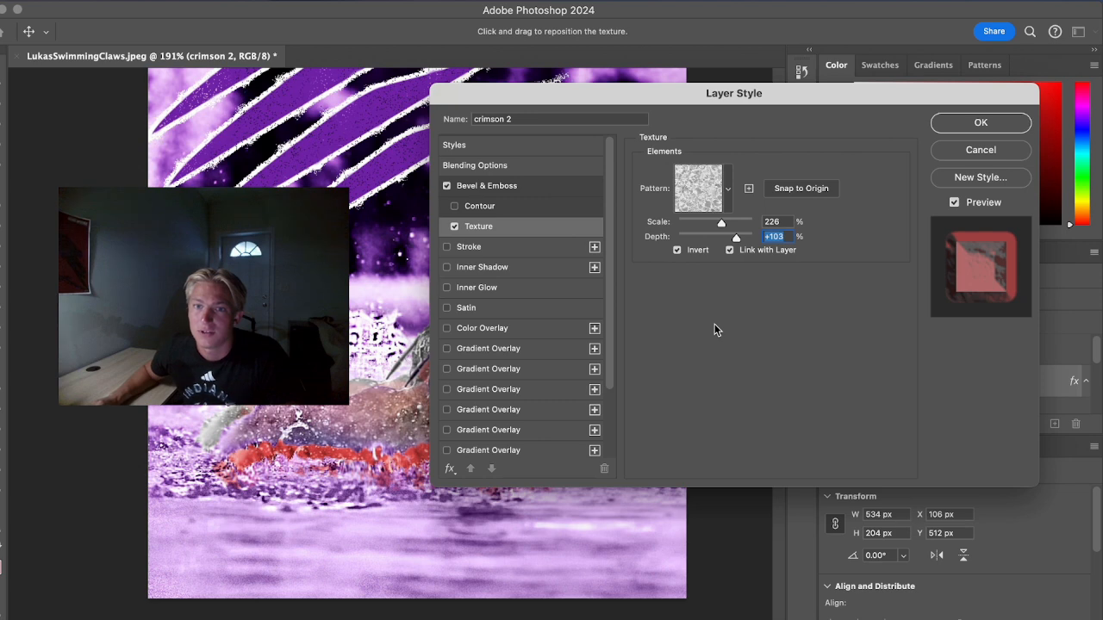
{"action": "scroll", "coordinate": [526, 286], "scroll_direction": "down", "scroll_amount": 3}
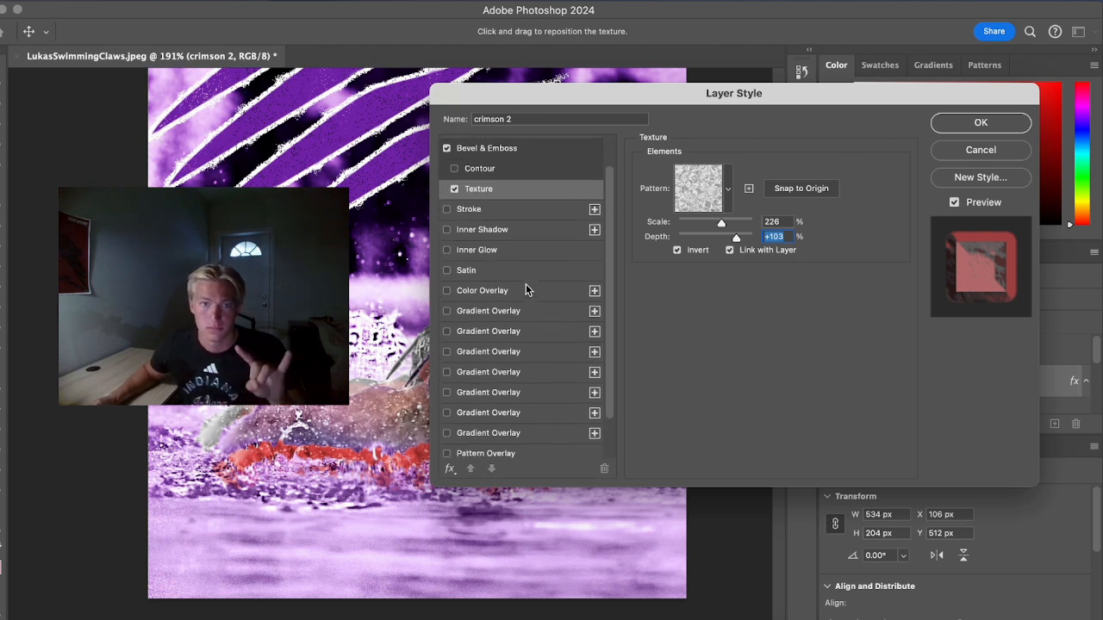
{"action": "scroll", "coordinate": [526, 286], "scroll_direction": "up", "scroll_amount": 3}
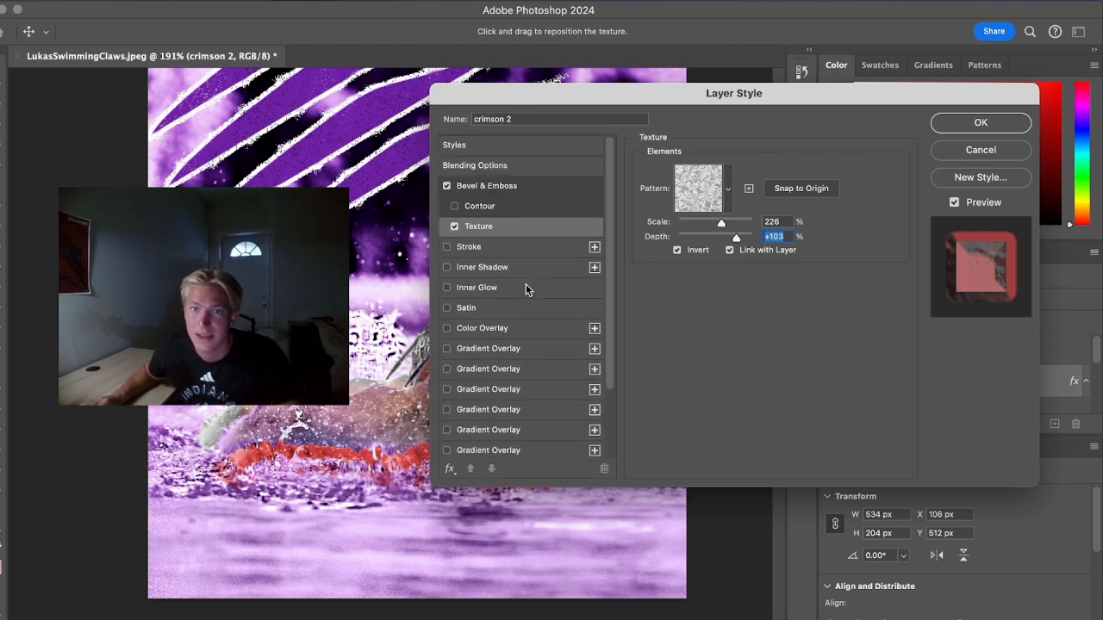
{"action": "left_click", "coordinate": [979, 124]}
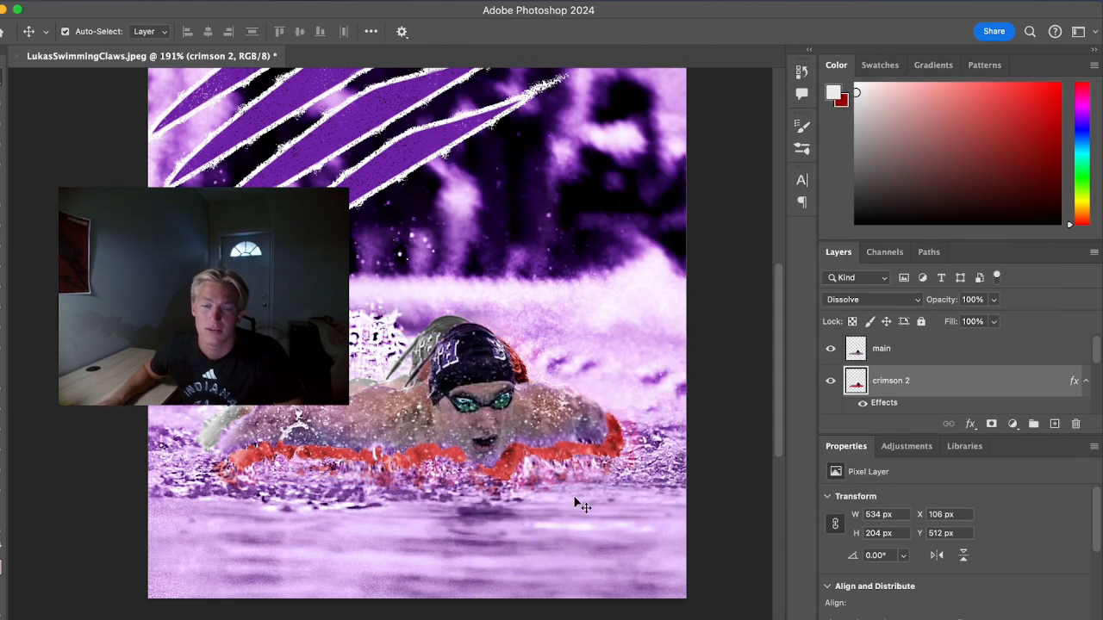
Nudge the cream 2 layer left and slightly up to X 53 px, Y 482 px
{"action": "left_click", "coordinate": [892, 348]}
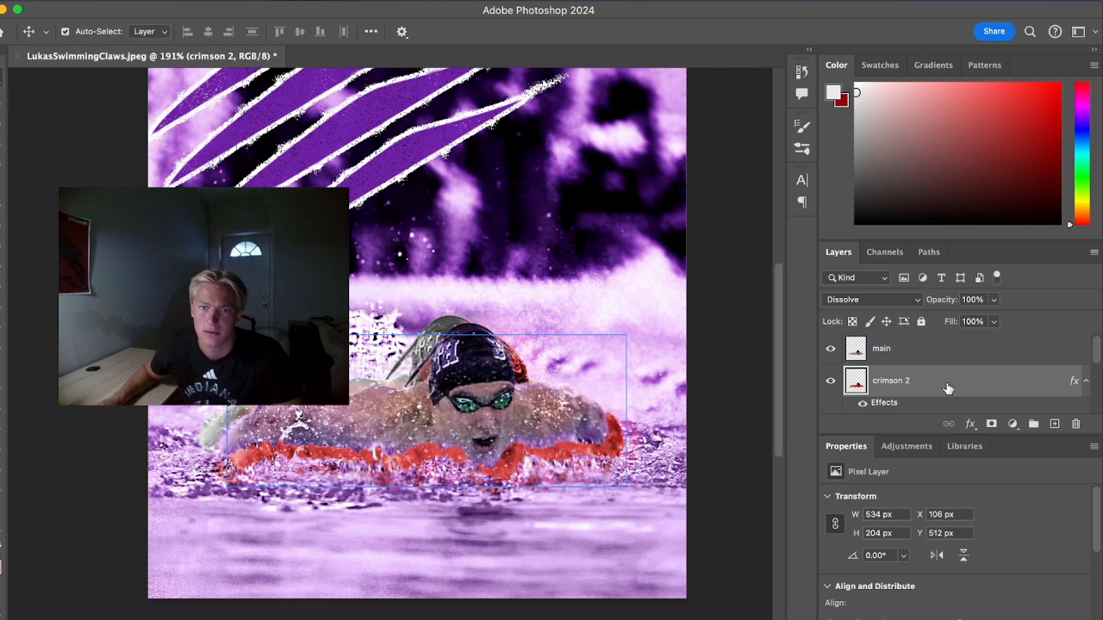
{"action": "scroll", "coordinate": [948, 387], "scroll_direction": "down", "scroll_amount": 5}
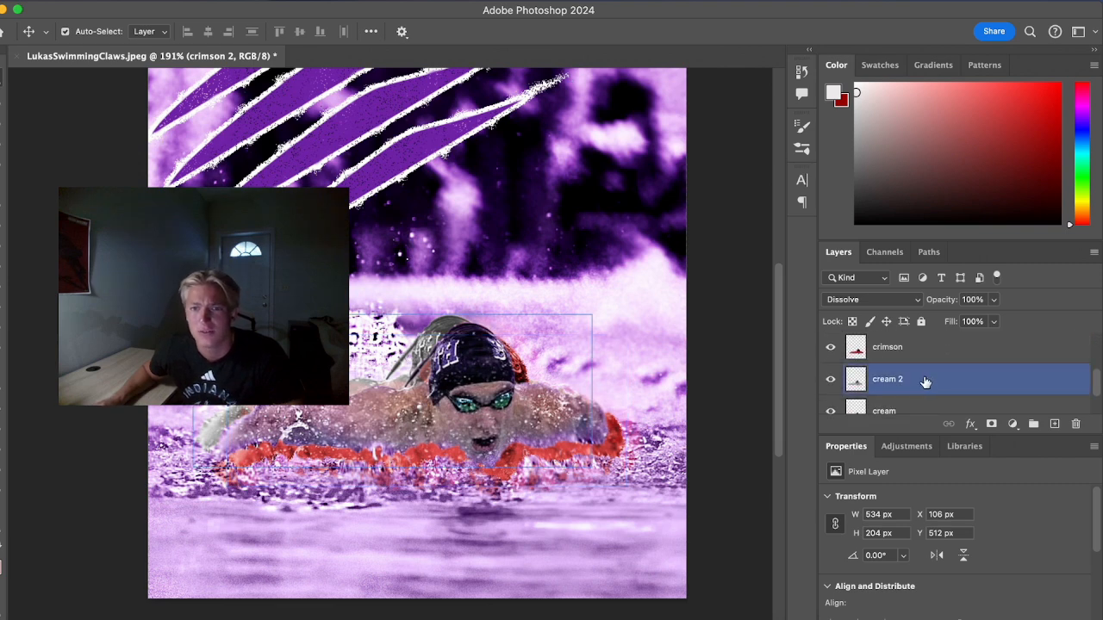
{"action": "left_click", "coordinate": [924, 382]}
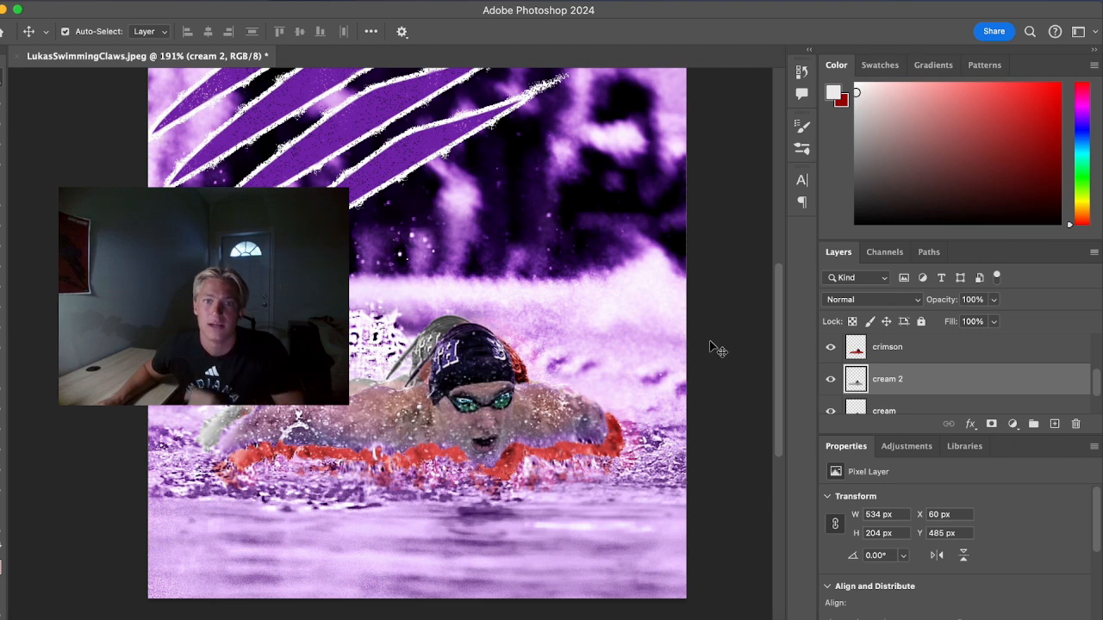
{"action": "key", "text": "Left"}
{"action": "key", "text": "Left"}
{"action": "key", "text": "Left"}
{"action": "key", "text": "Left"}
{"action": "key", "text": "Left"}
{"action": "key", "text": "Left"}
{"action": "key", "text": "Left"}
{"action": "key", "text": "Left"}
{"action": "key", "text": "Up"}
{"action": "key", "text": "Up"}
{"action": "key", "text": "Up"}
{"action": "key", "text": "Up"}
{"action": "key", "text": "Up"}
{"action": "key", "text": "Up"}
{"action": "key", "text": "Up"}
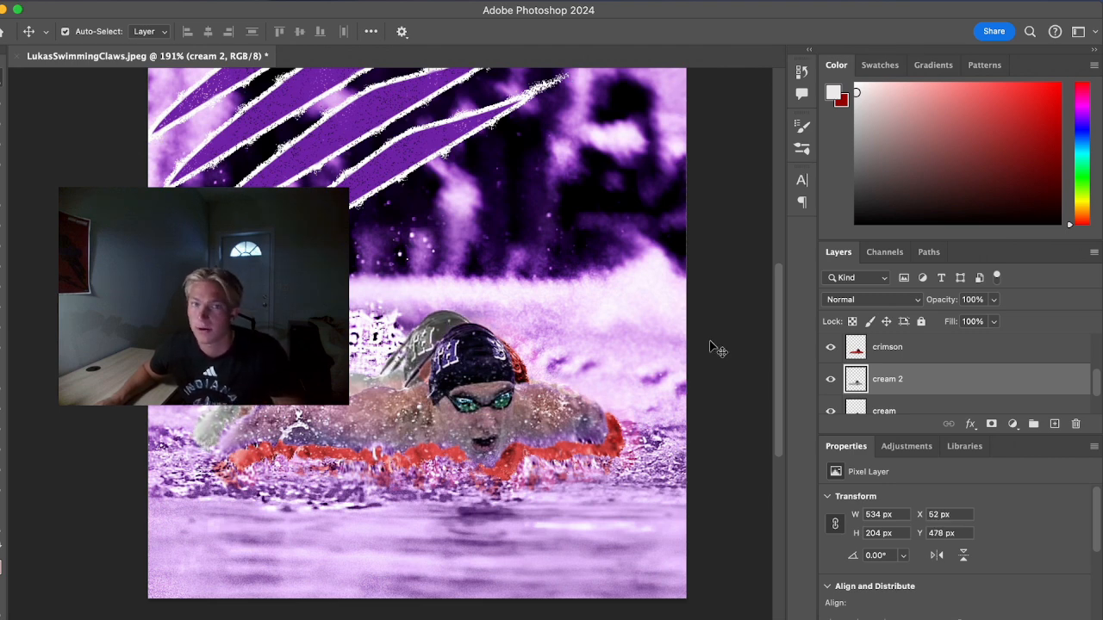
{"action": "key", "text": "Down"}
{"action": "key", "text": "Down"}
{"action": "key", "text": "Down"}
{"action": "key", "text": "Down"}
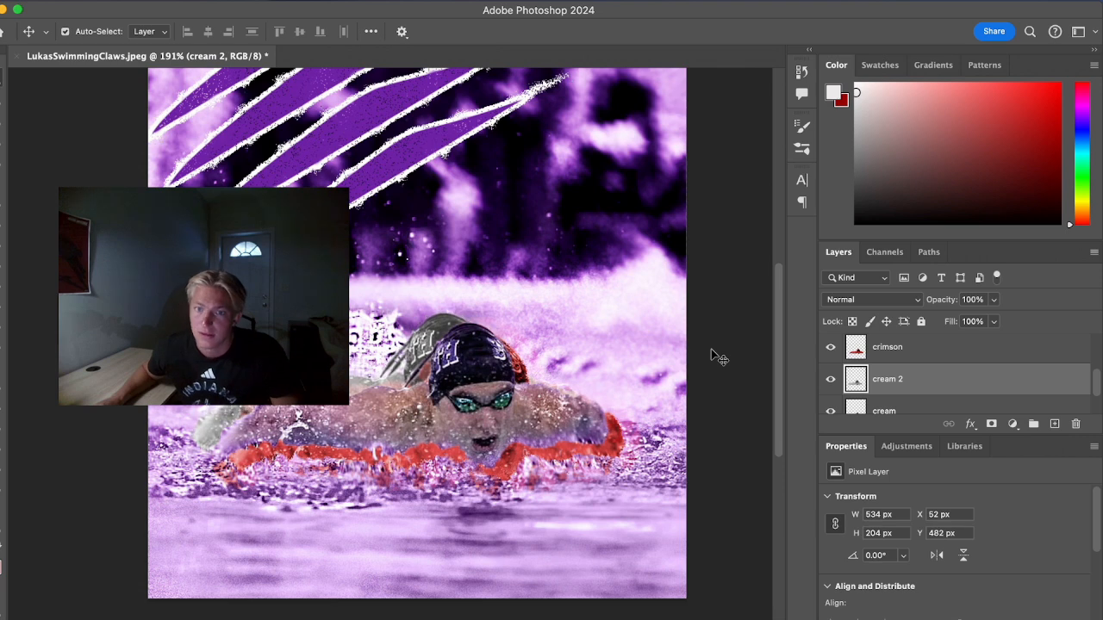
{"action": "key", "text": "Right"}
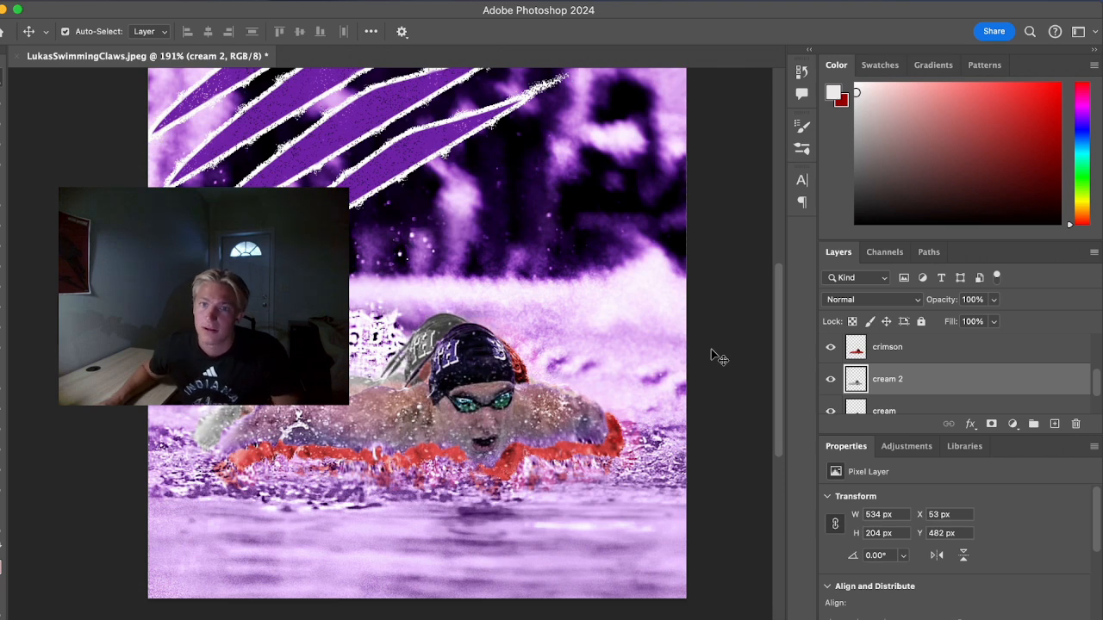
Set the blend mode of the cream 2 layer to Dissolve in its layer style
{"action": "double_click", "coordinate": [953, 379]}
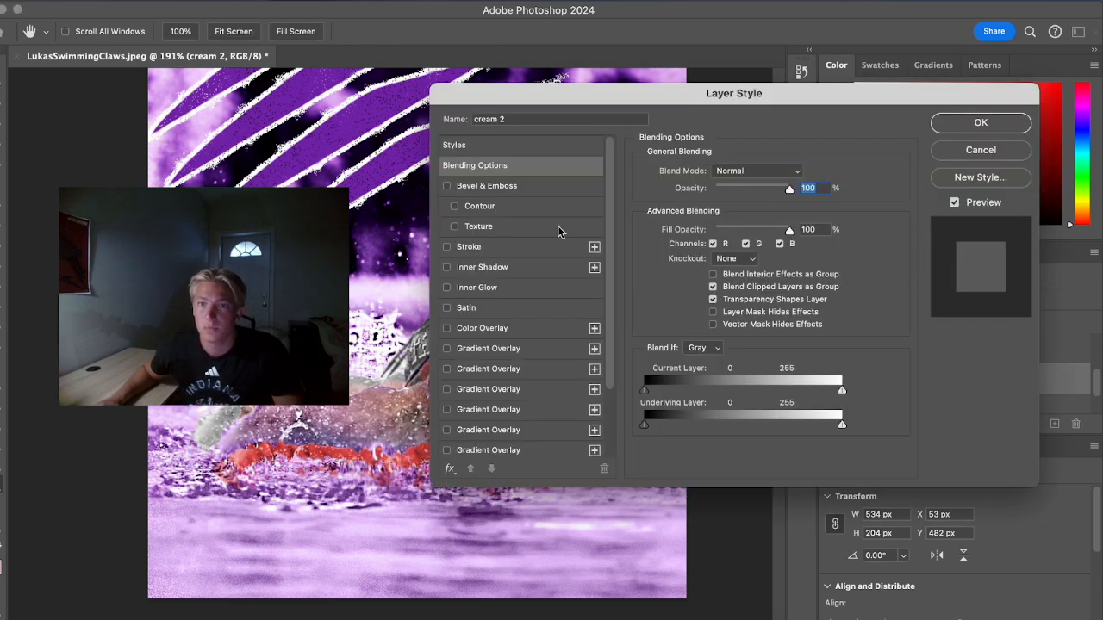
{"action": "left_click", "coordinate": [798, 173]}
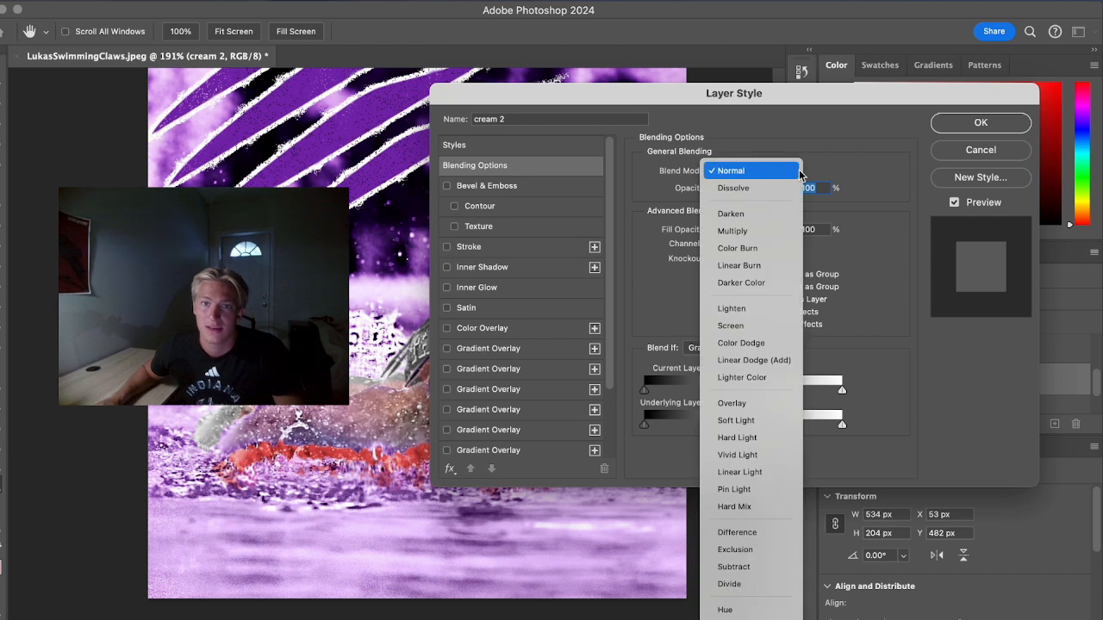
{"action": "left_click", "coordinate": [780, 188]}
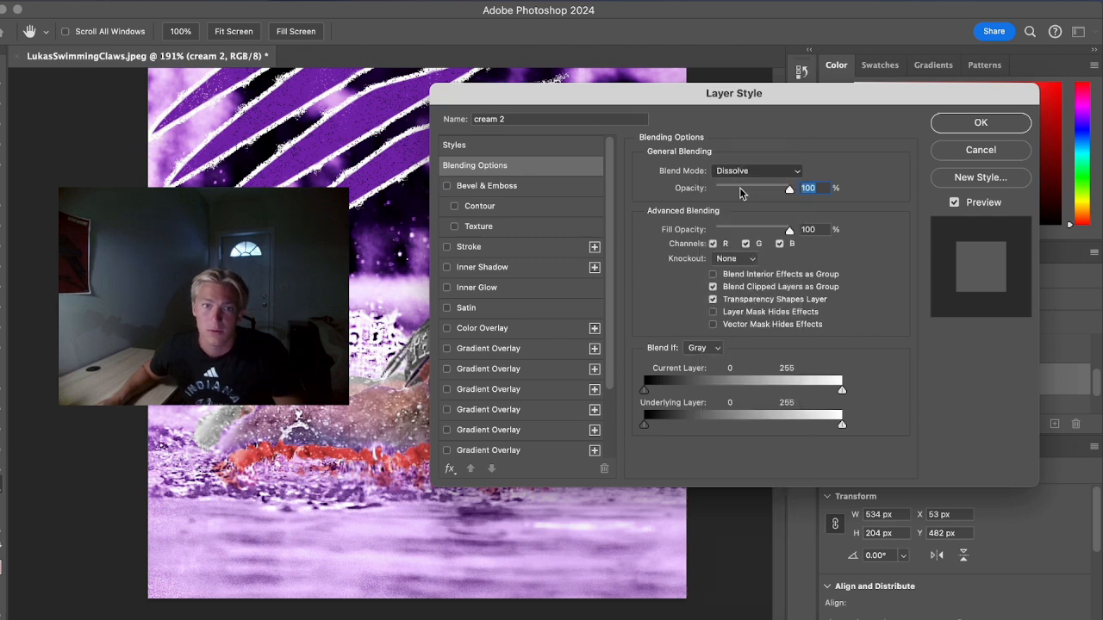
Enable the Bevel & Emboss texture on cream 2 and set its depth to +18%
{"action": "left_click", "coordinate": [495, 228]}
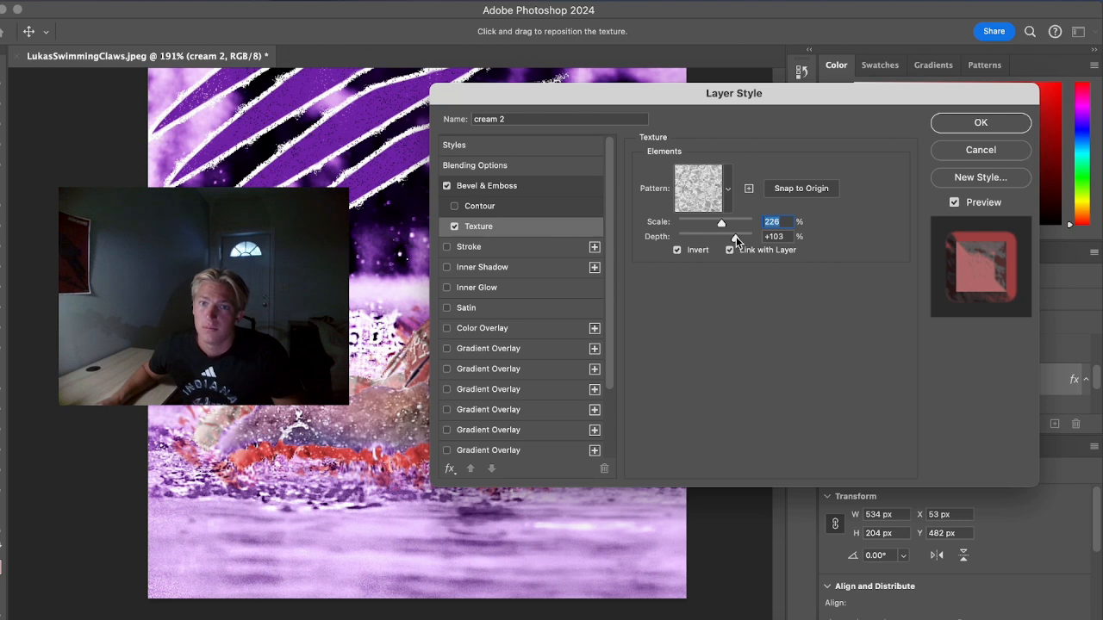
{"action": "mouse_move", "coordinate": [736, 236]}
{"action": "left_mouse_down"}
{"action": "mouse_move", "coordinate": [748, 239]}
{"action": "mouse_move", "coordinate": [723, 236]}
{"action": "mouse_move", "coordinate": [754, 234]}
{"action": "mouse_move", "coordinate": [720, 244]}
{"action": "left_mouse_up"}
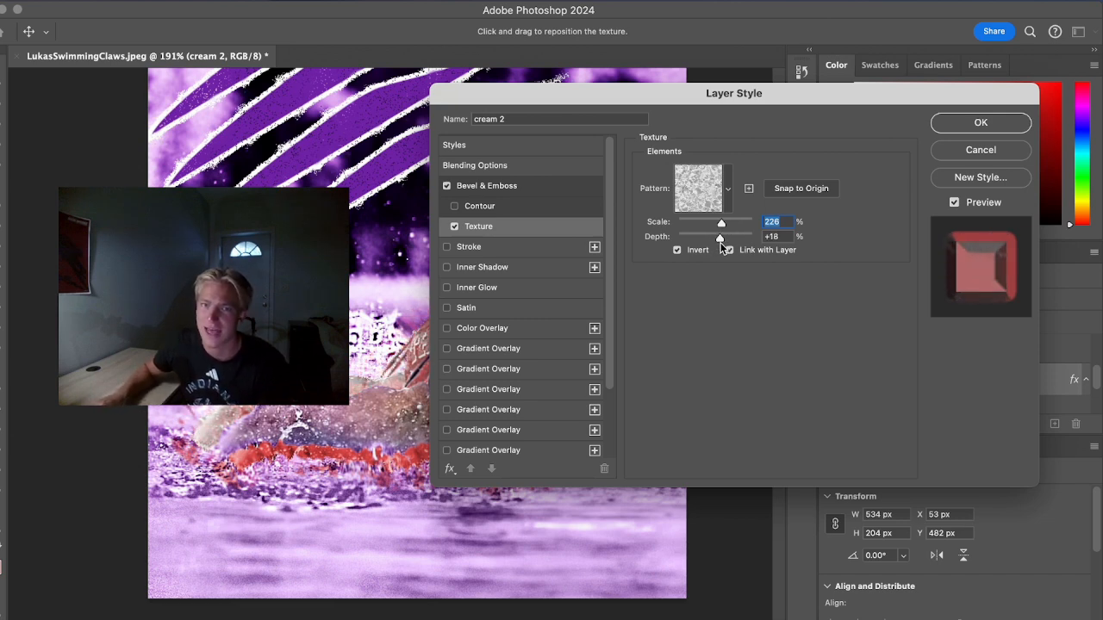
{"action": "key", "text": "Tab"}
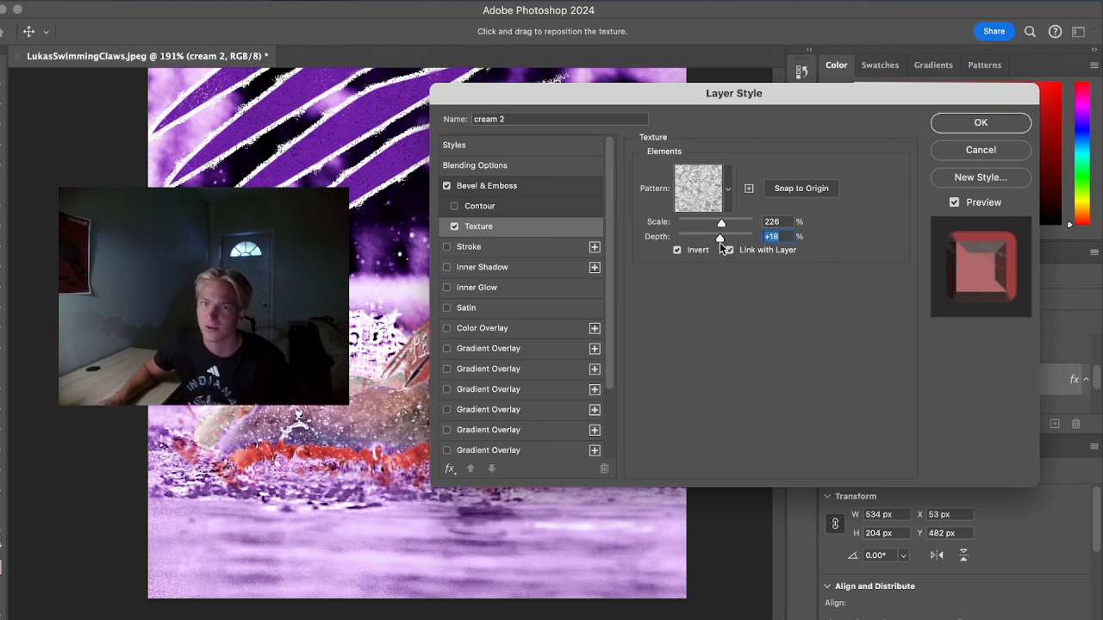
Set the Bevel & Emboss highlight colour of cream 2 to off-white #ede6e6
{"action": "left_click", "coordinate": [484, 184]}
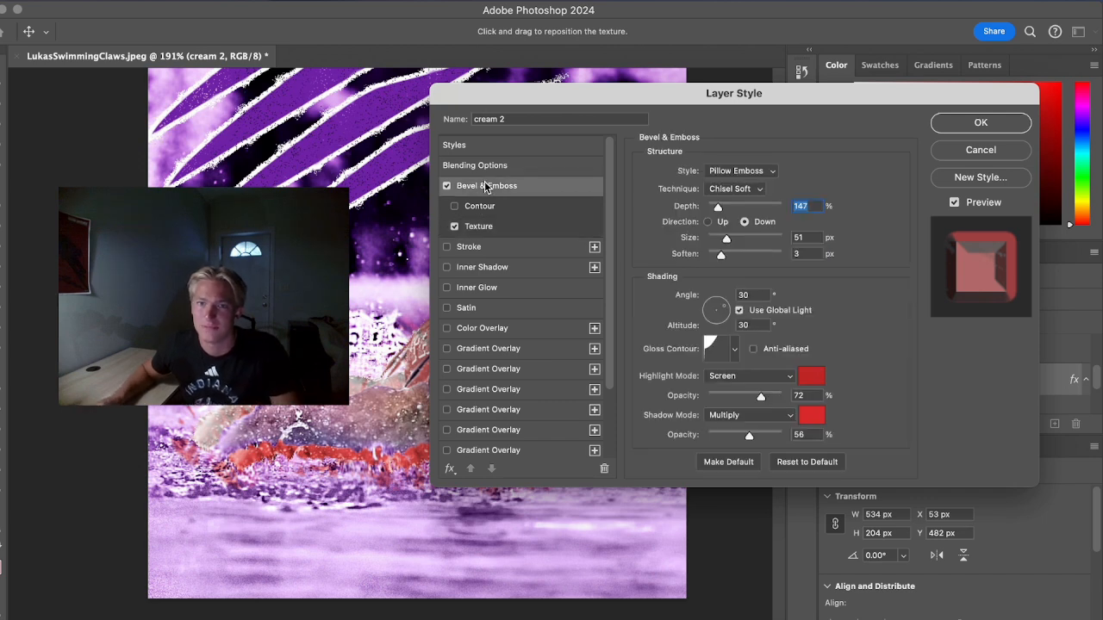
{"action": "left_click", "coordinate": [810, 378]}
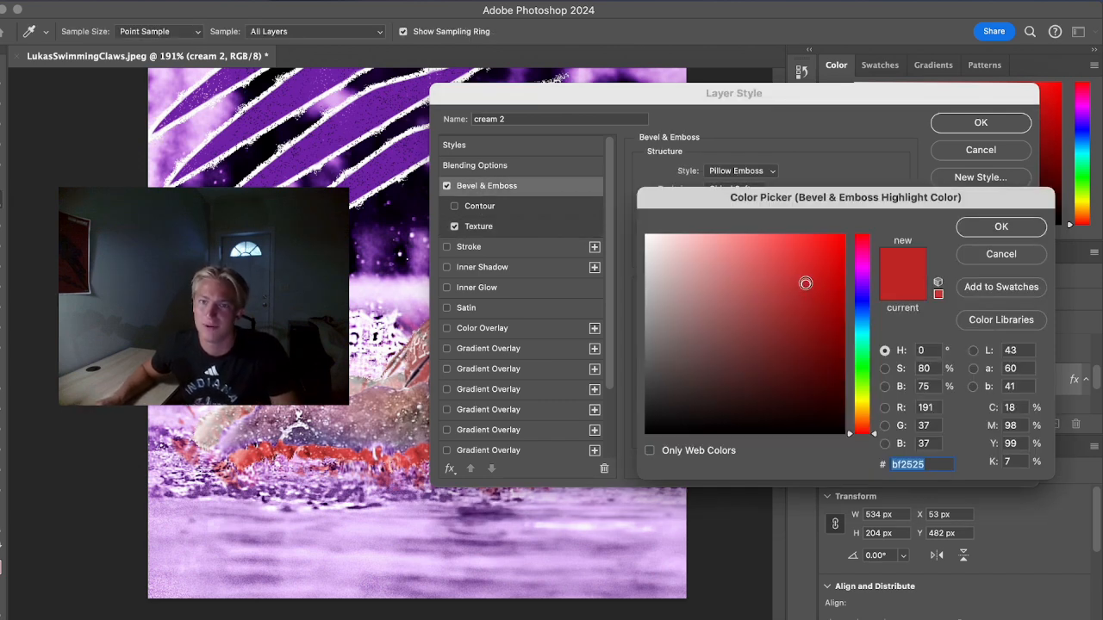
{"action": "left_click_drag", "start_coordinate": [804, 283], "coordinate": [651, 248]}
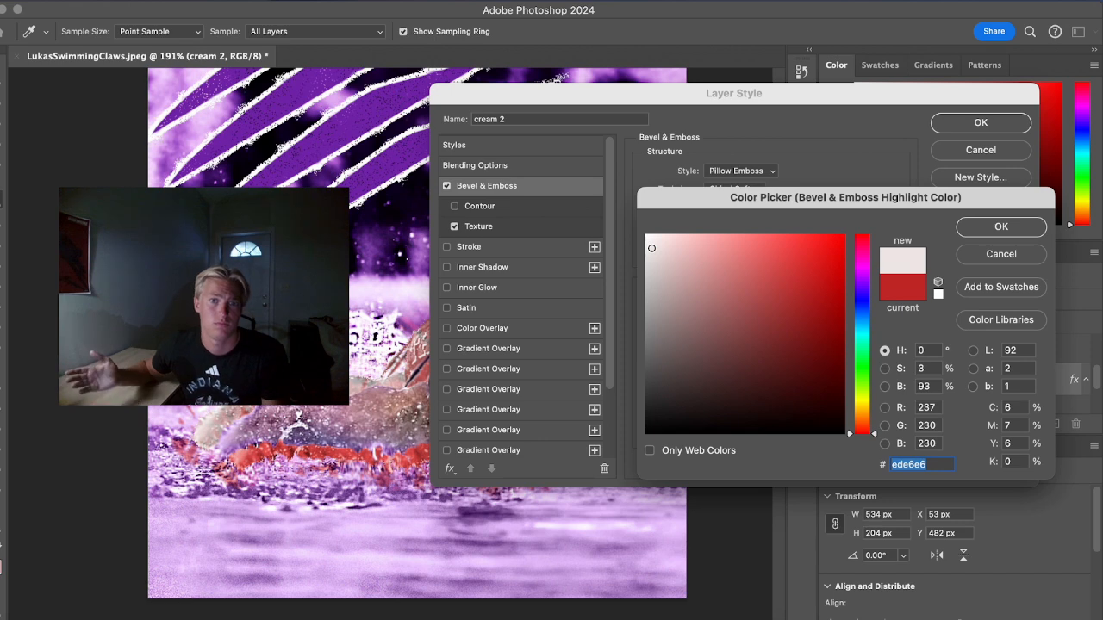
{"action": "left_click", "coordinate": [991, 228]}
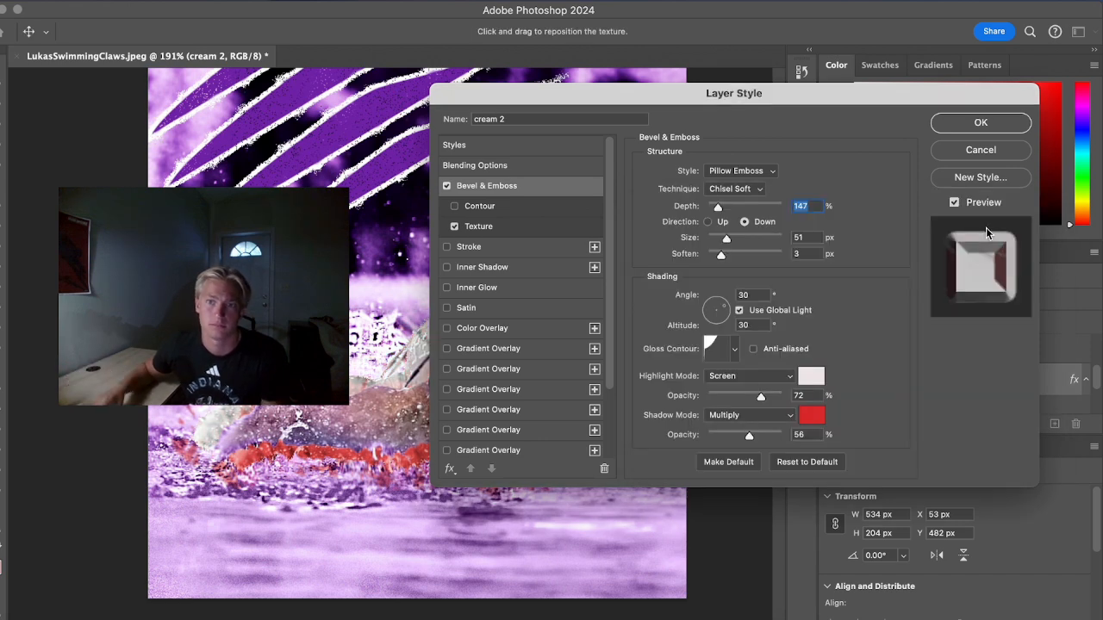
Set the Bevel & Emboss shadow colour of cream 2 to pale pink #eadada
{"action": "left_click", "coordinate": [812, 415]}
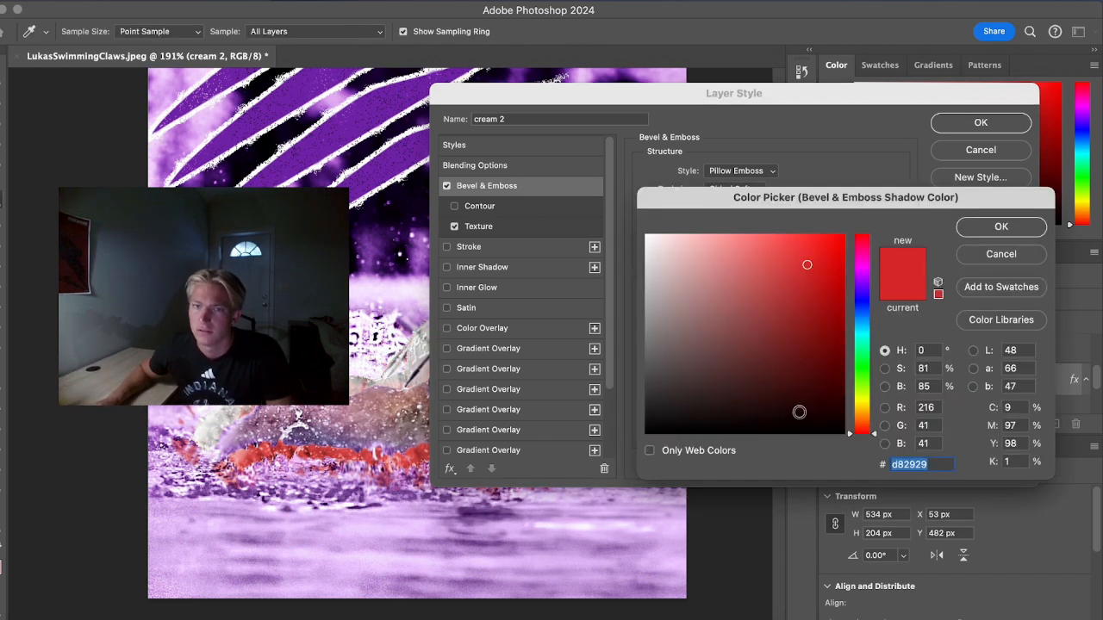
{"action": "left_click_drag", "start_coordinate": [807, 265], "coordinate": [657, 250]}
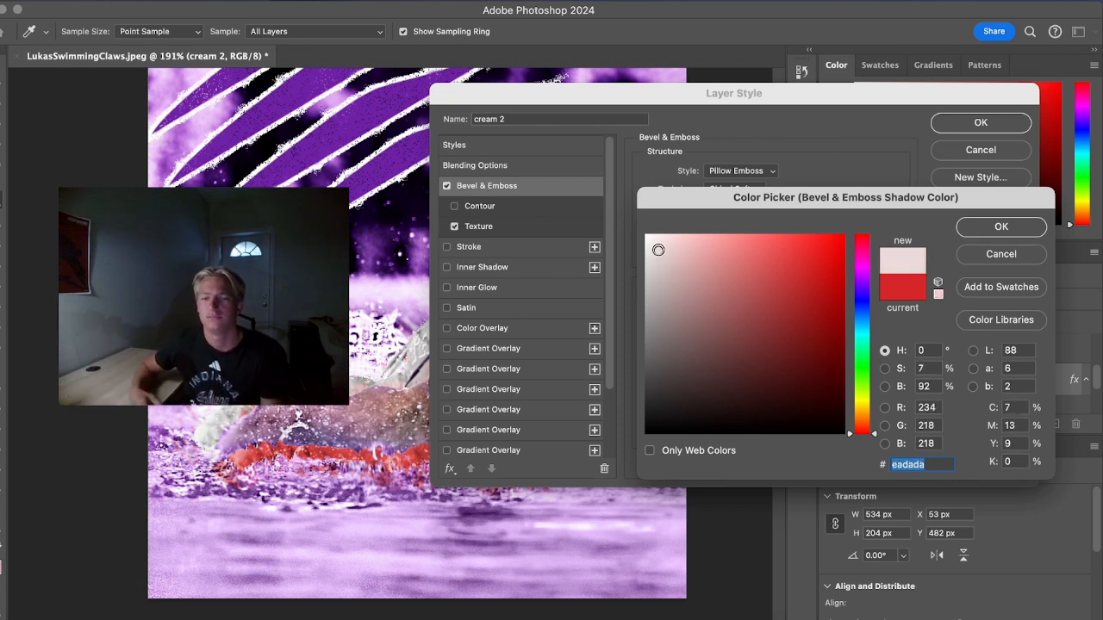
{"action": "left_click", "coordinate": [998, 226]}
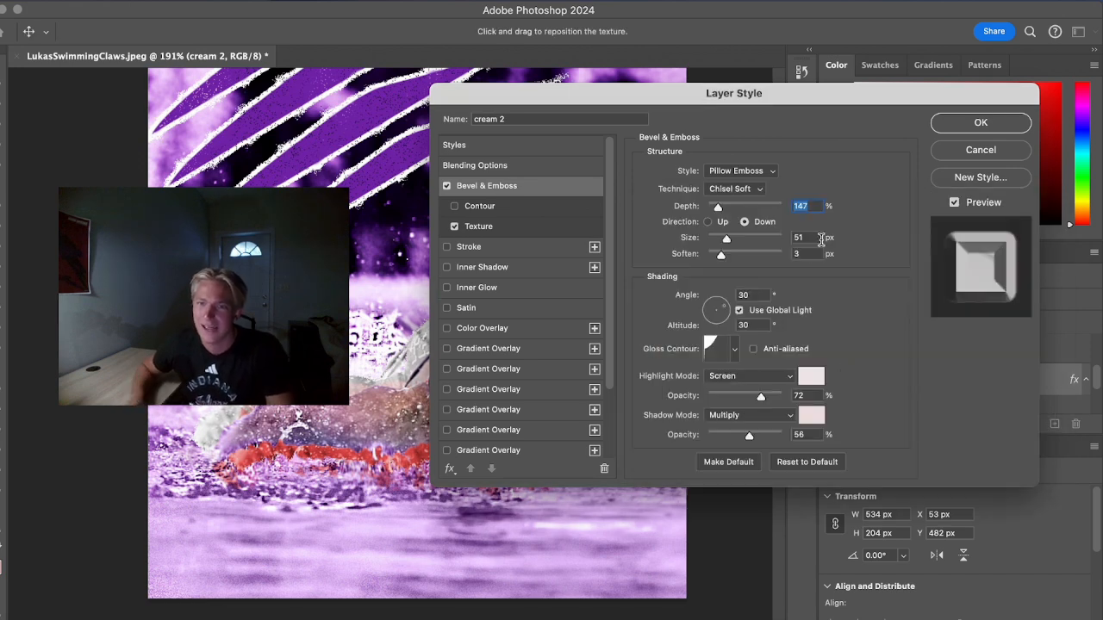
Increase the texture depth of the cream 2 bevel and apply the layer style
{"action": "left_click", "coordinate": [497, 229]}
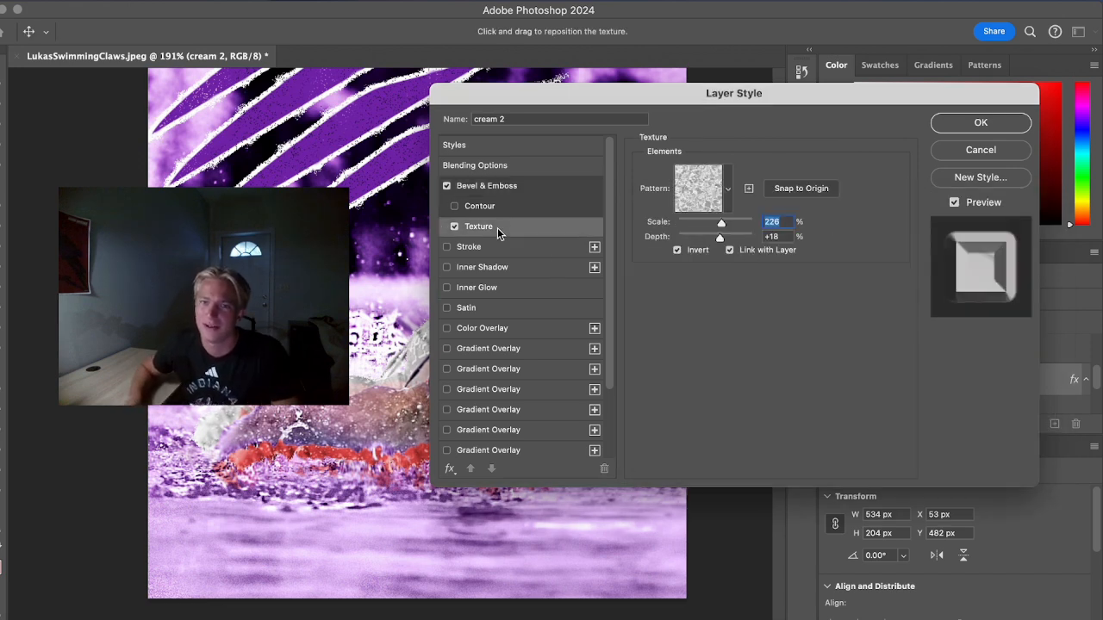
{"action": "left_click_drag", "start_coordinate": [718, 236], "coordinate": [742, 237]}
{"action": "left_click", "coordinate": [967, 126]}
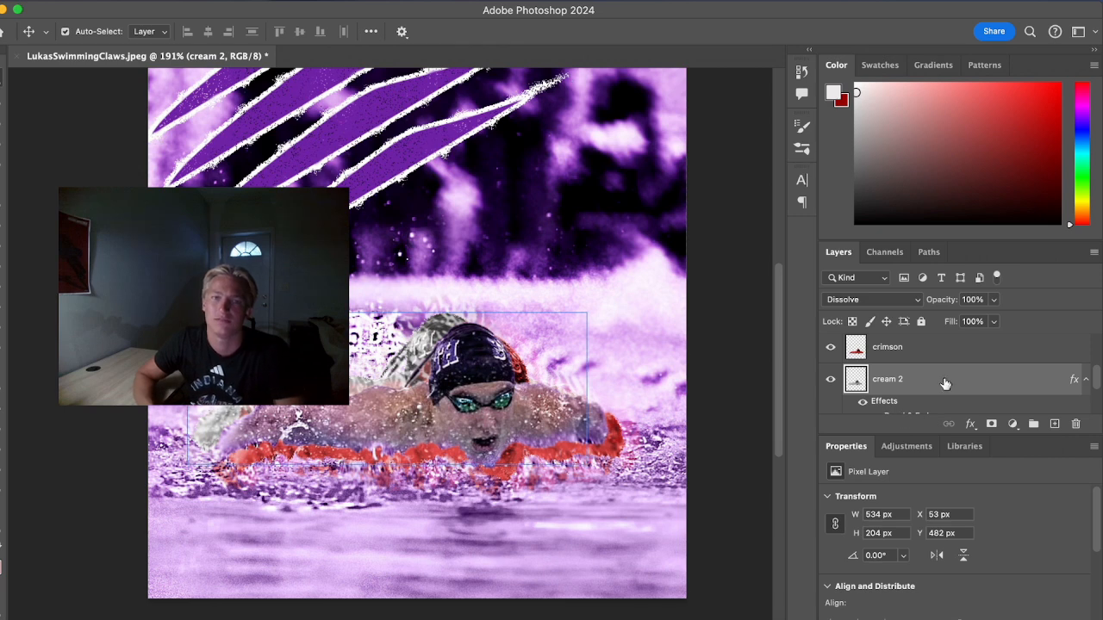
Lower the opacity of the main swimmer layer to 66%
{"action": "scroll", "coordinate": [942, 382], "scroll_direction": "up", "scroll_amount": 3}
{"action": "left_click", "coordinate": [905, 348]}
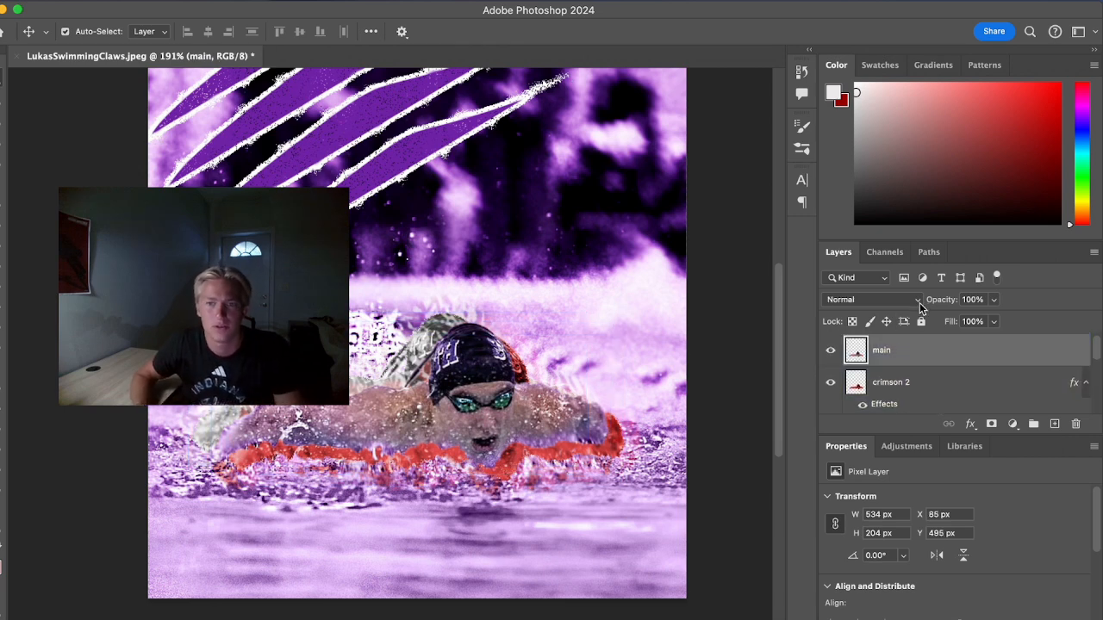
{"action": "left_click", "coordinate": [994, 321]}
{"action": "left_click_drag", "start_coordinate": [993, 321], "coordinate": [979, 322]}
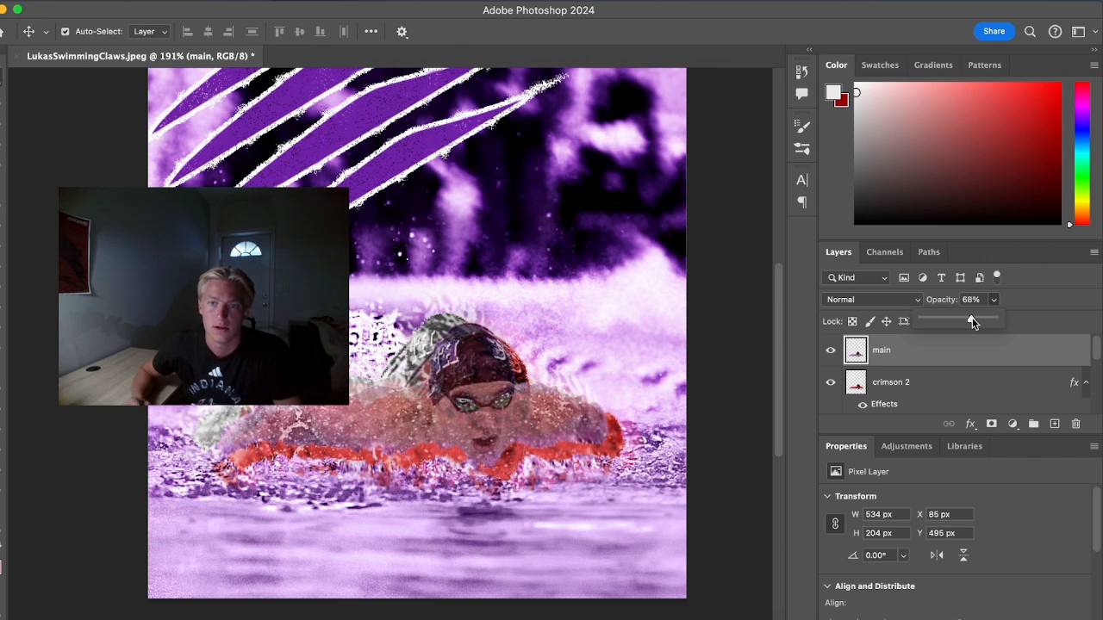
{"action": "left_click_drag", "start_coordinate": [971, 318], "coordinate": [971, 318]}
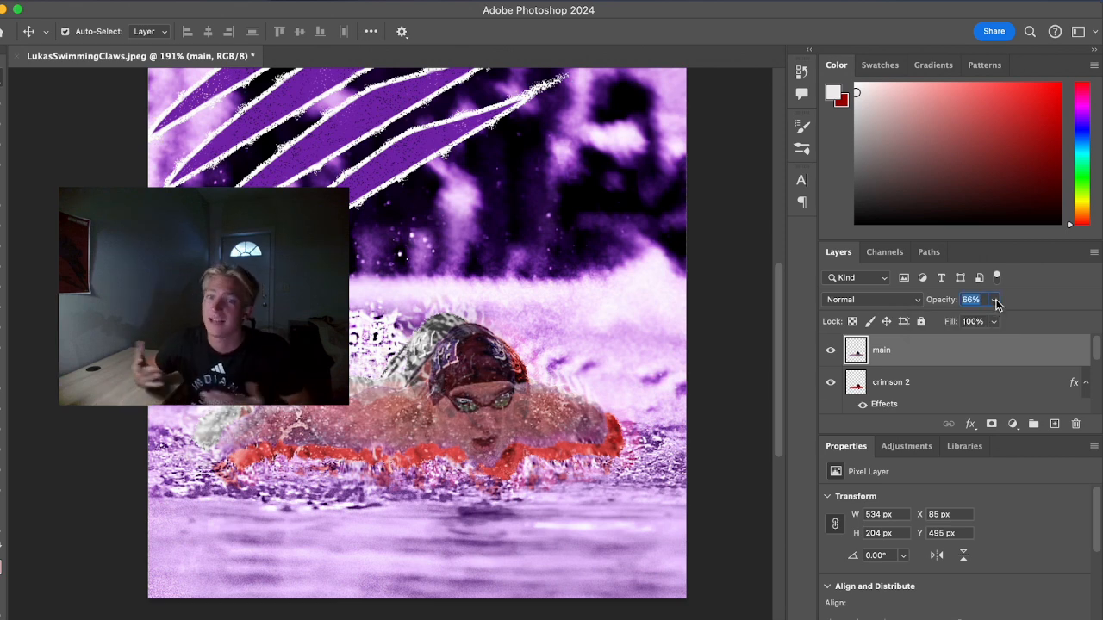
Try lower opacities on the crimson 2 and crimson layers, and leave both at 100%
{"action": "left_click", "coordinate": [929, 383]}
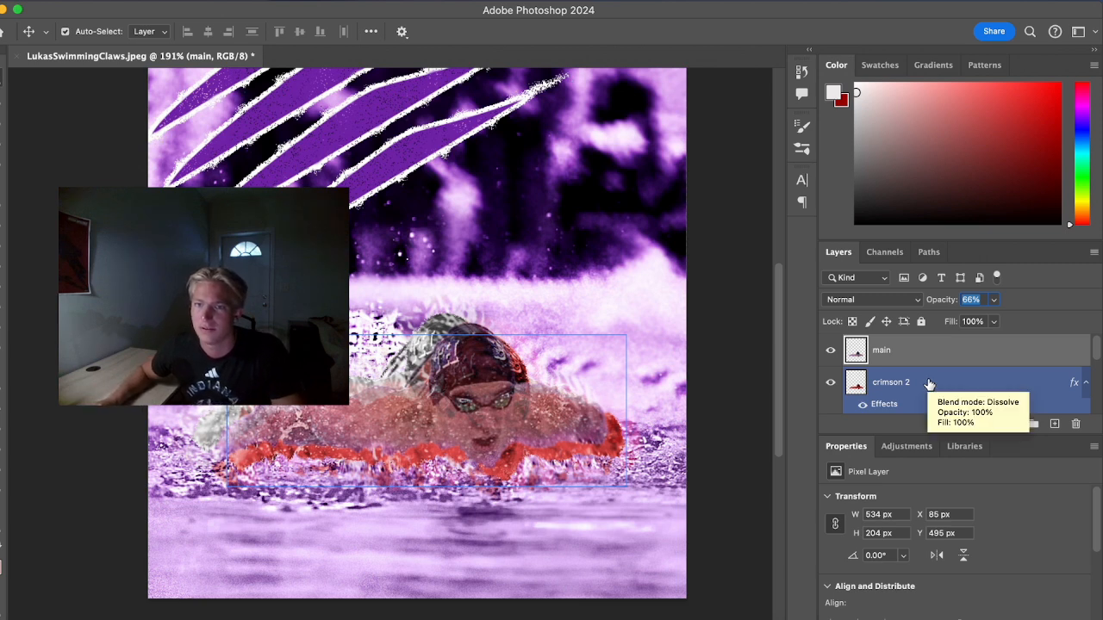
{"action": "left_click", "coordinate": [993, 299]}
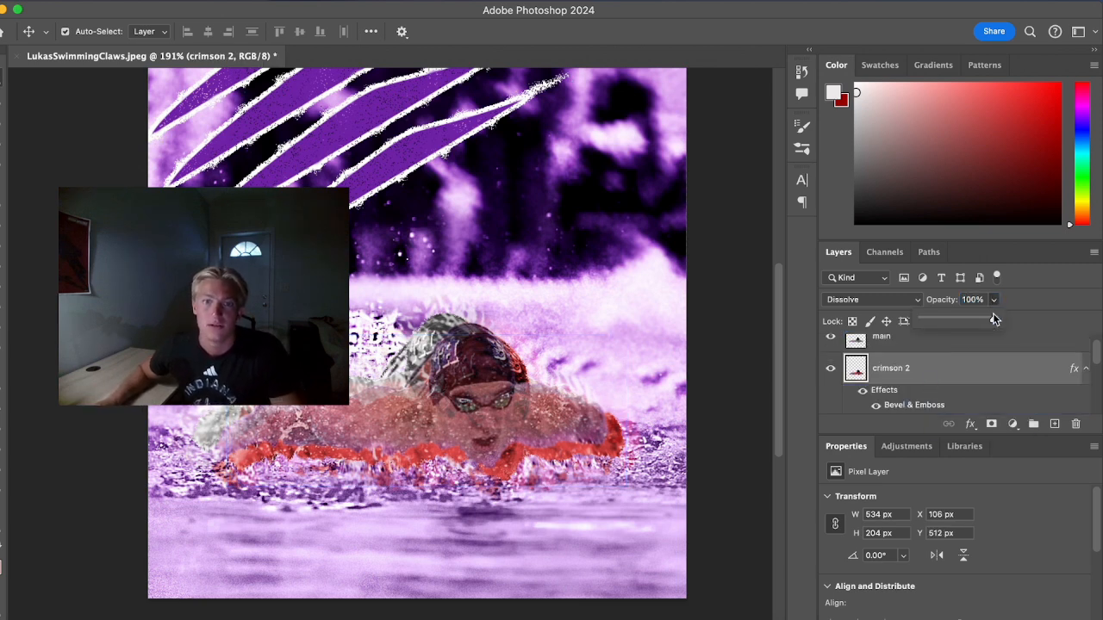
{"action": "left_click_drag", "start_coordinate": [993, 319], "coordinate": [993, 323]}
{"action": "left_click", "coordinate": [996, 301]}
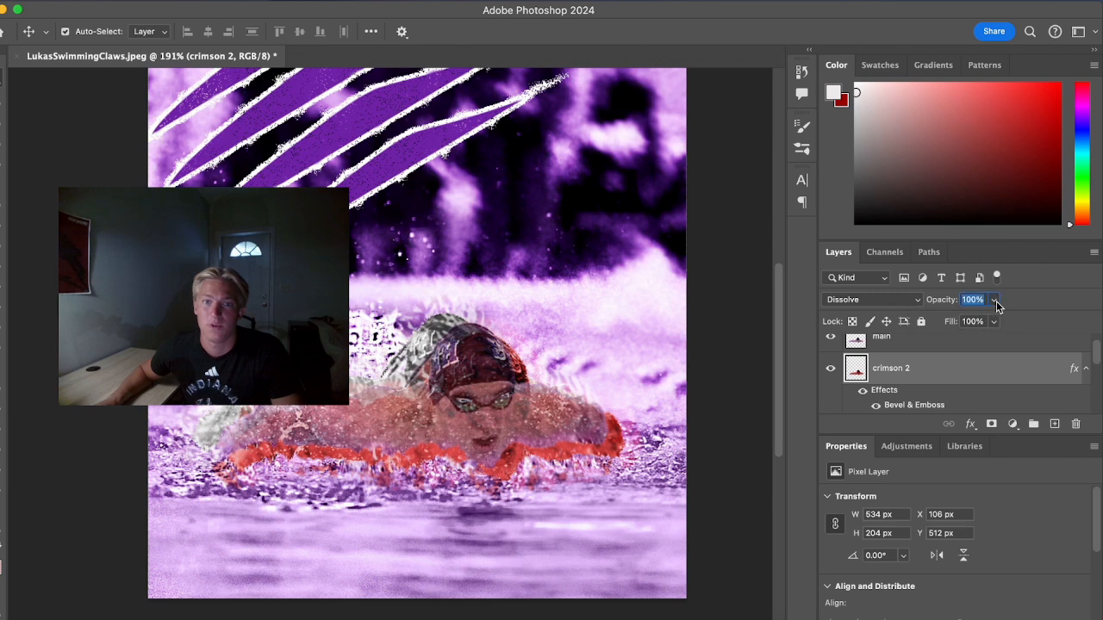
{"action": "scroll", "coordinate": [984, 357], "scroll_direction": "down", "scroll_amount": 3}
{"action": "left_click", "coordinate": [944, 372]}
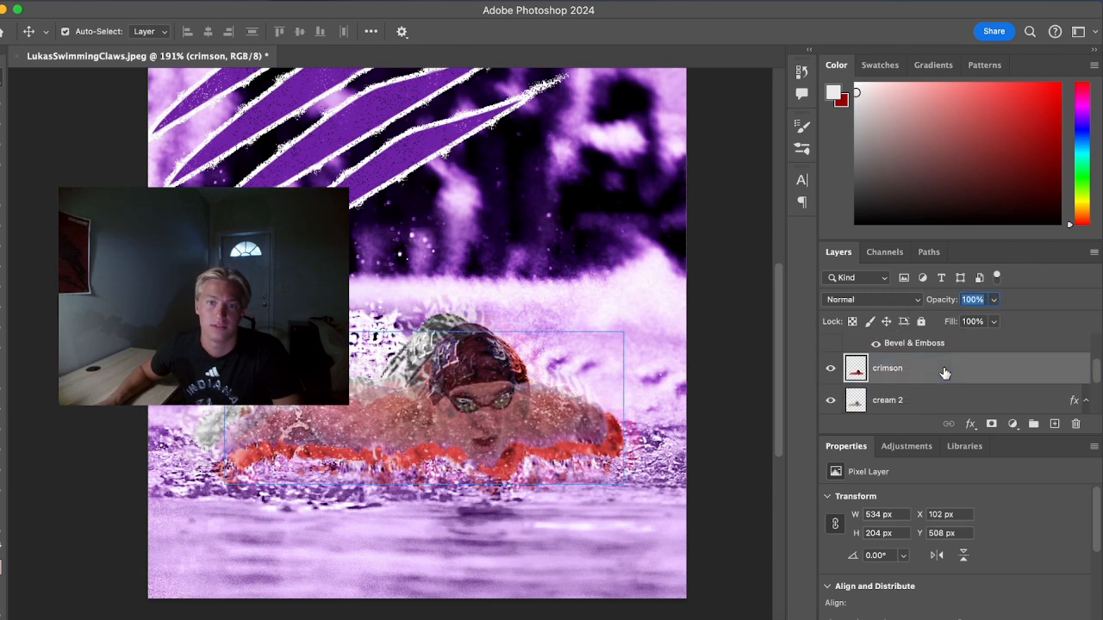
{"action": "left_click", "coordinate": [994, 300]}
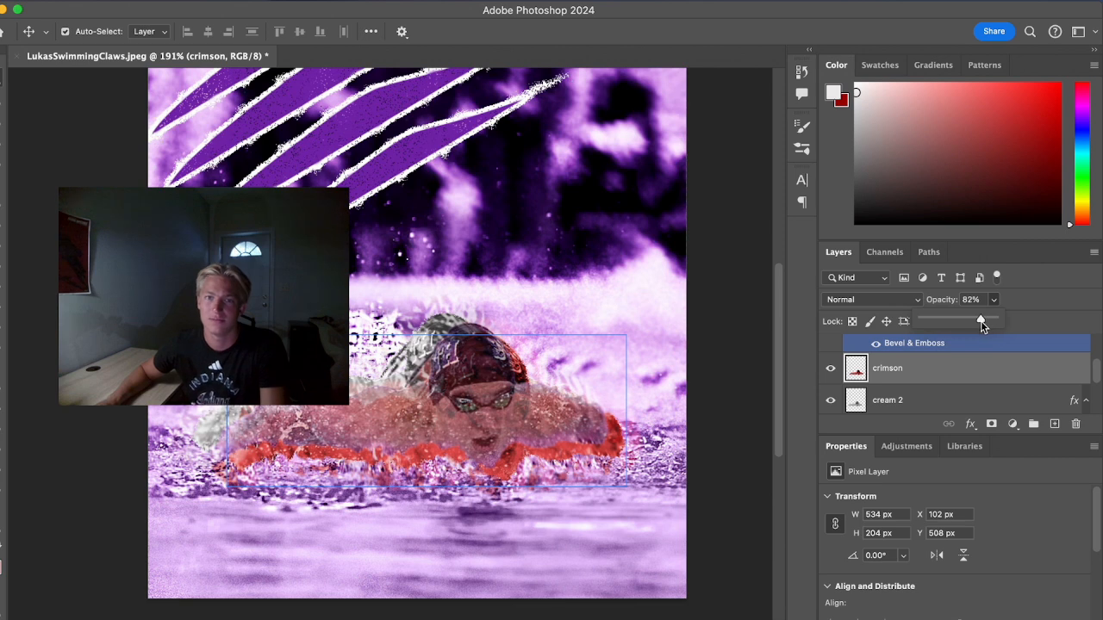
{"action": "left_click_drag", "start_coordinate": [980, 326], "coordinate": [996, 305]}
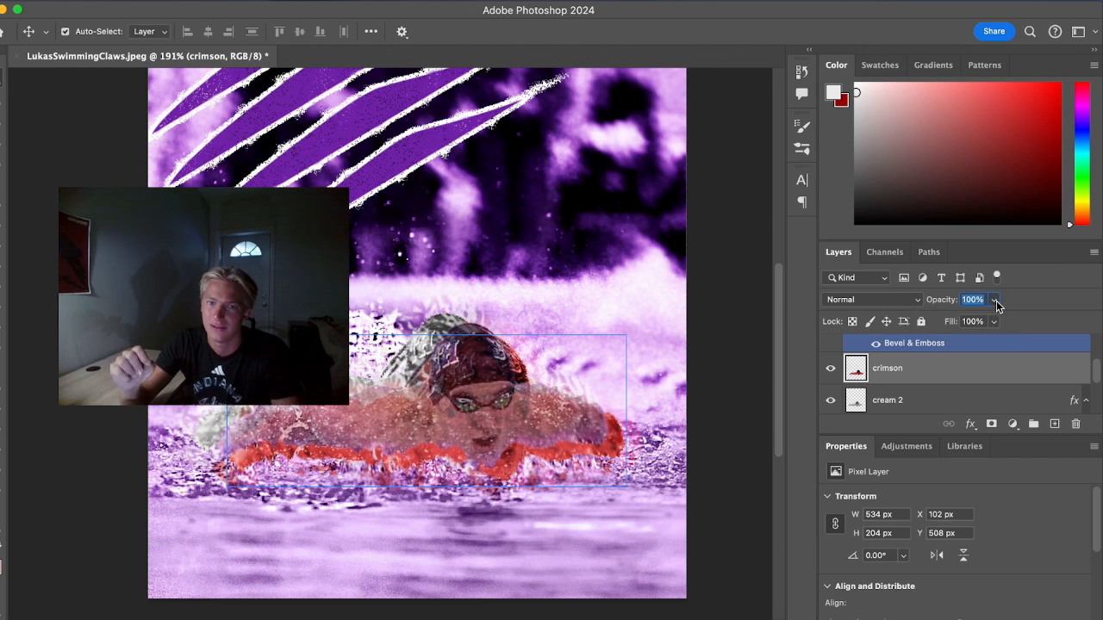
Lower the opacity of the crimson 2 layer to 90%
{"action": "scroll", "coordinate": [972, 376], "scroll_direction": "up", "scroll_amount": 2}
{"action": "left_click", "coordinate": [924, 352]}
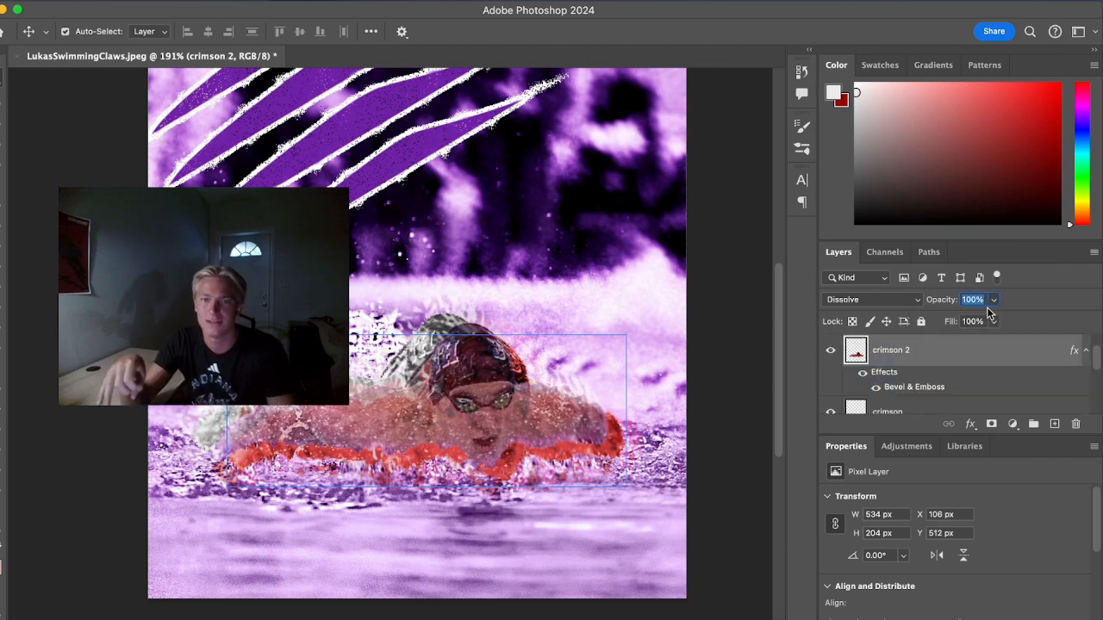
{"action": "left_click", "coordinate": [993, 300]}
{"action": "left_click_drag", "start_coordinate": [995, 321], "coordinate": [986, 322]}
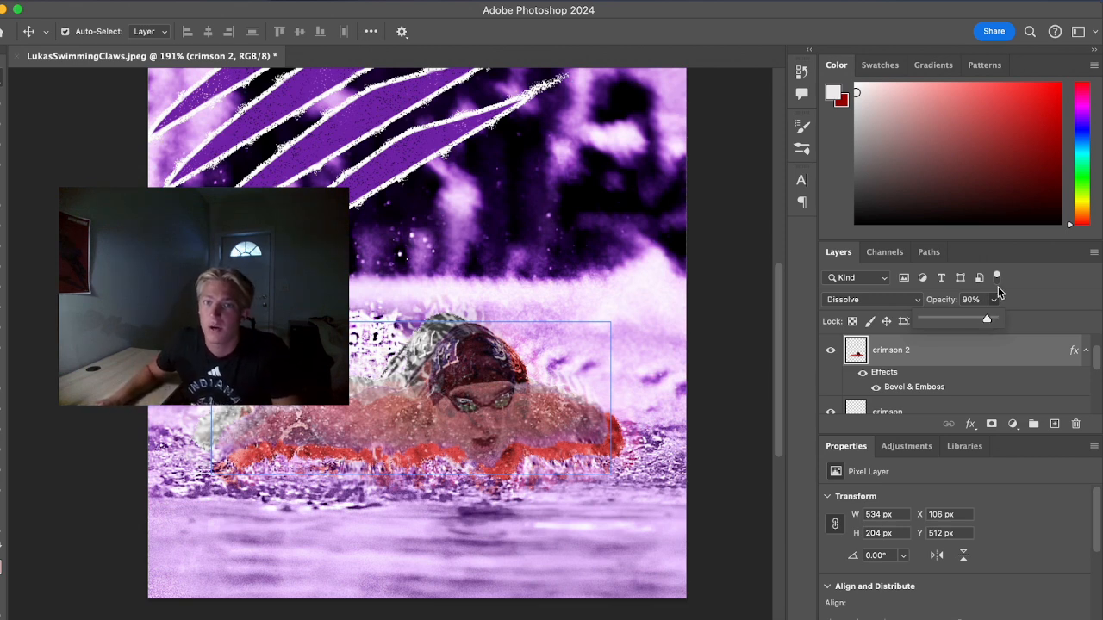
{"action": "left_click", "coordinate": [995, 301]}
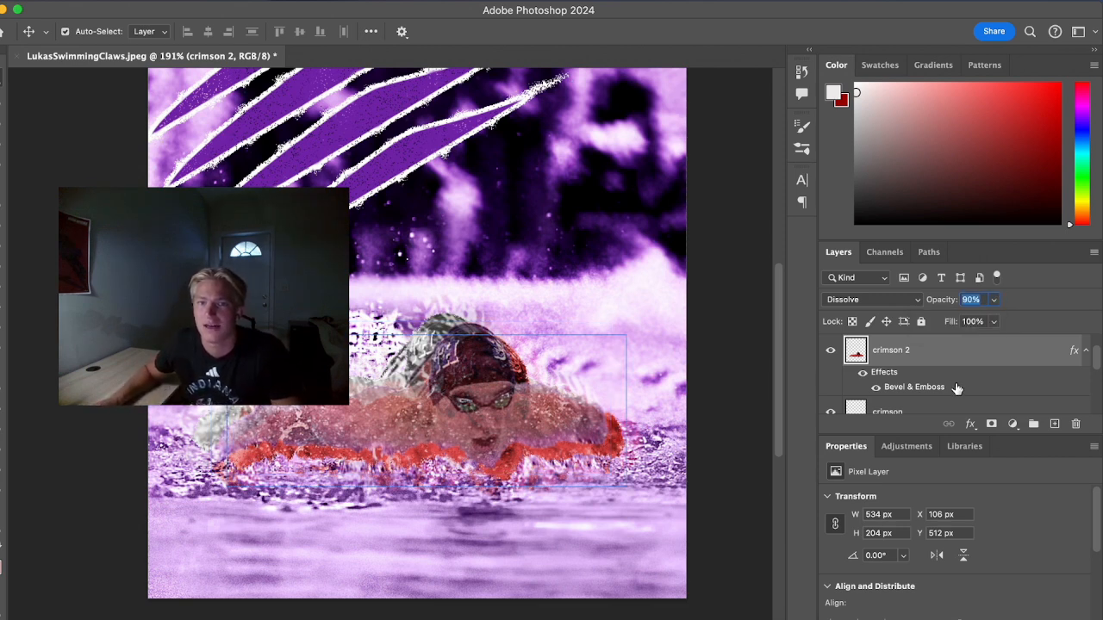
Lower the opacity of the cream 2 layer to 90%
{"action": "scroll", "coordinate": [955, 387], "scroll_direction": "down", "scroll_amount": 2}
{"action": "left_click", "coordinate": [921, 367]}
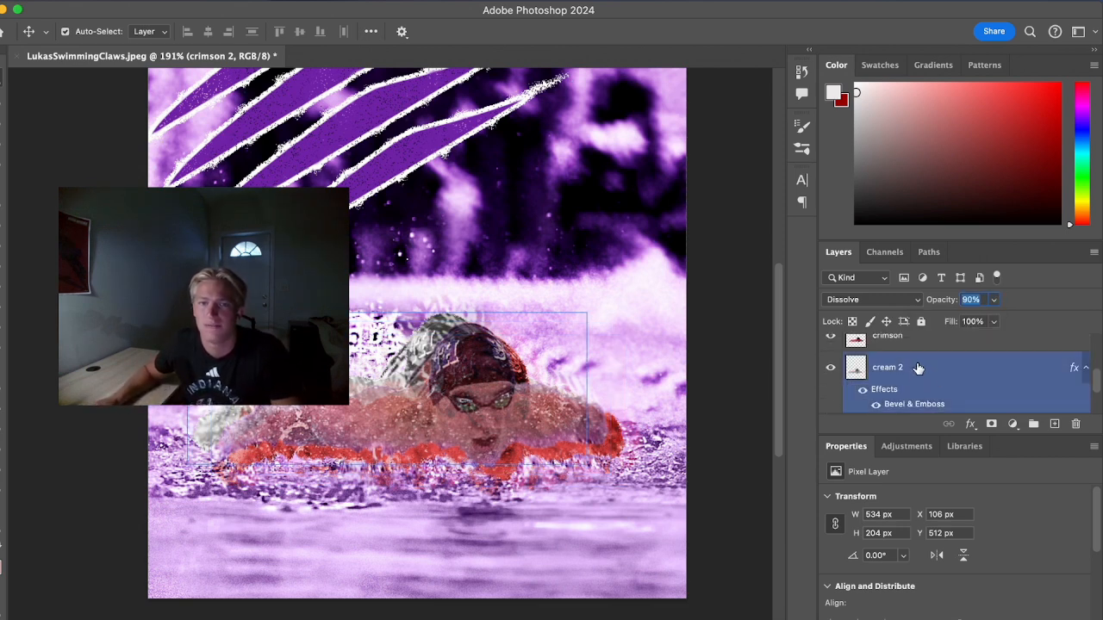
{"action": "left_click", "coordinate": [995, 300]}
{"action": "left_click_drag", "start_coordinate": [996, 320], "coordinate": [994, 320]}
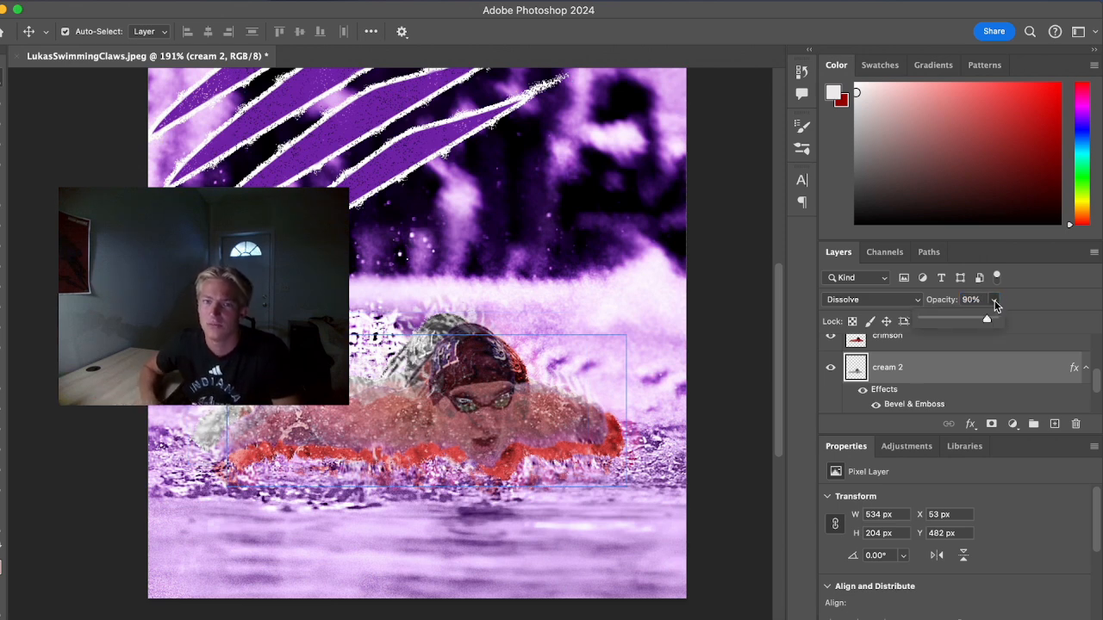
{"action": "left_click", "coordinate": [995, 300]}
{"action": "scroll", "coordinate": [981, 363], "scroll_direction": "down", "scroll_amount": 2}
{"action": "scroll", "coordinate": [980, 363], "scroll_direction": "up", "scroll_amount": 3}
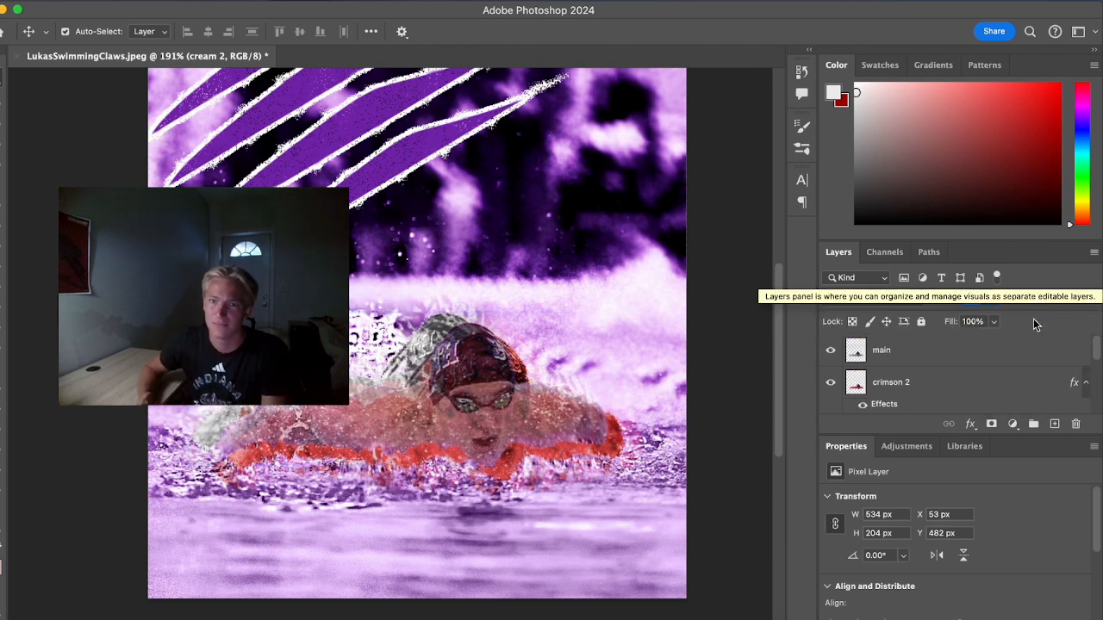
{"action": "left_click", "coordinate": [1010, 362]}
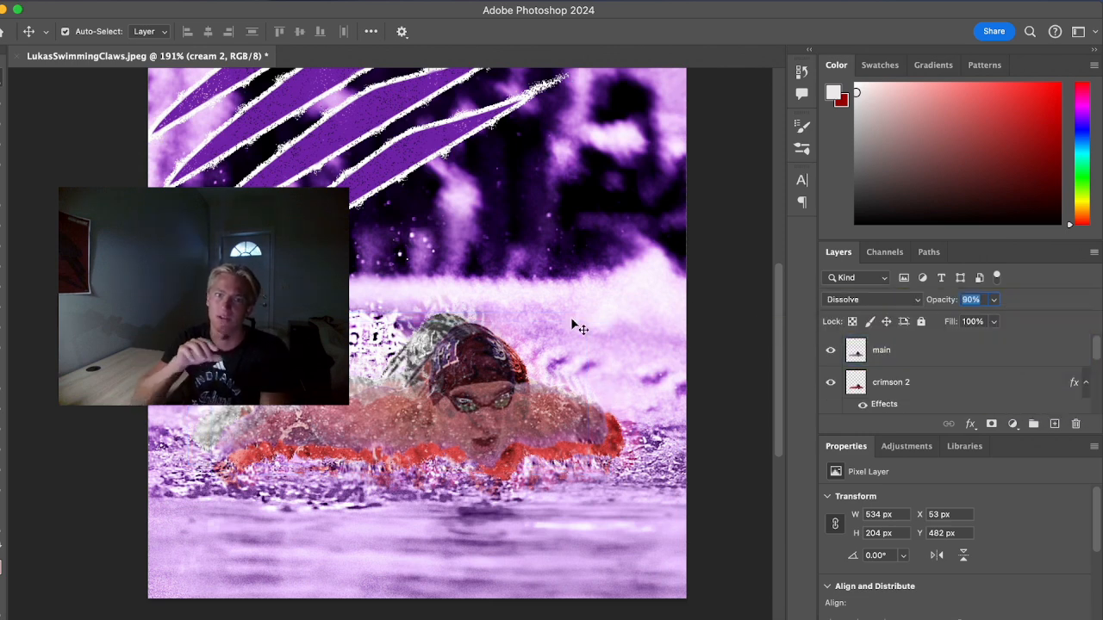
Try to select a purple claw mark with the Magic Wand while cream 2 is active, and clear the selection
{"action": "scroll", "coordinate": [571, 318], "scroll_direction": "down", "scroll_amount": 2}
{"action": "scroll", "coordinate": [571, 319], "scroll_direction": "up", "scroll_amount": 2}
{"action": "scroll", "coordinate": [571, 320], "scroll_direction": "down", "scroll_amount": 1}
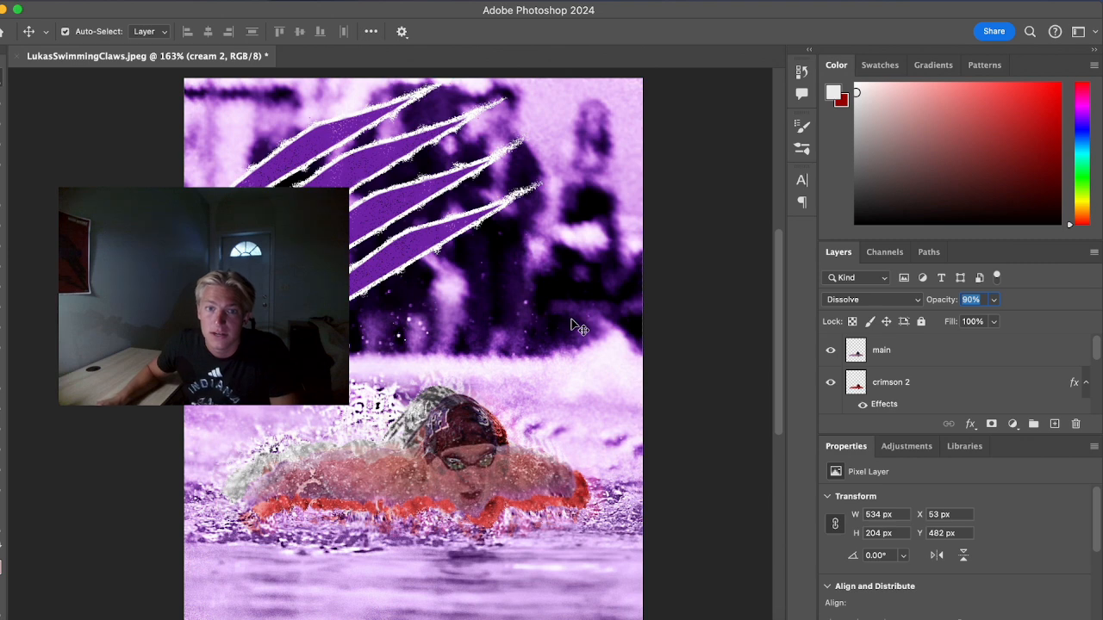
{"action": "scroll", "coordinate": [572, 321], "scroll_direction": "down", "scroll_amount": 1}
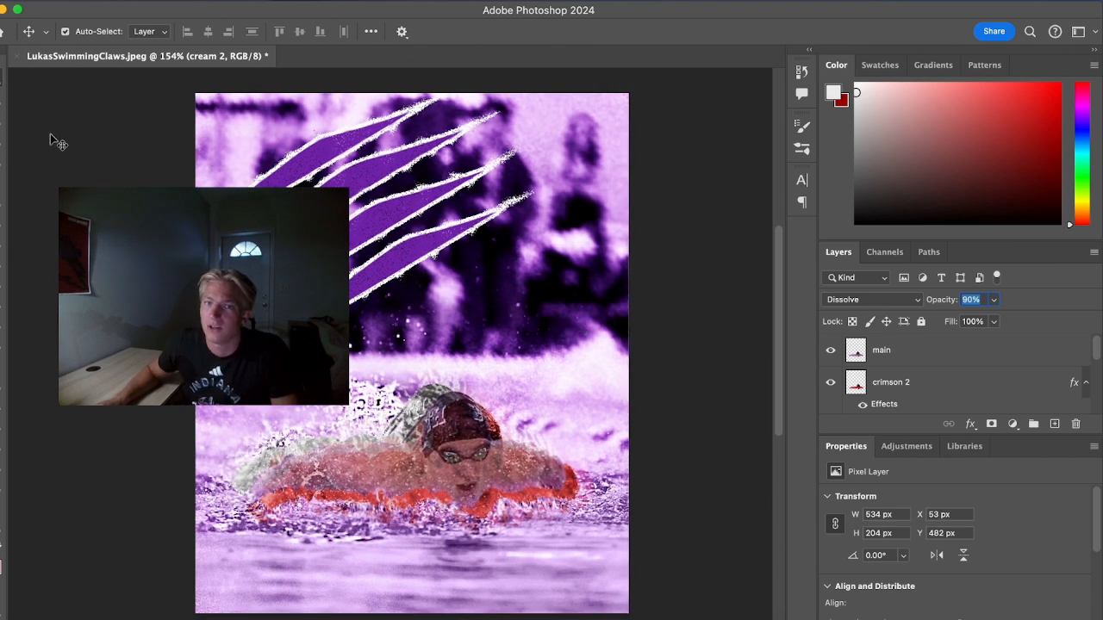
{"action": "right_click", "coordinate": [5, 138]}
{"action": "left_click", "coordinate": [50, 166]}
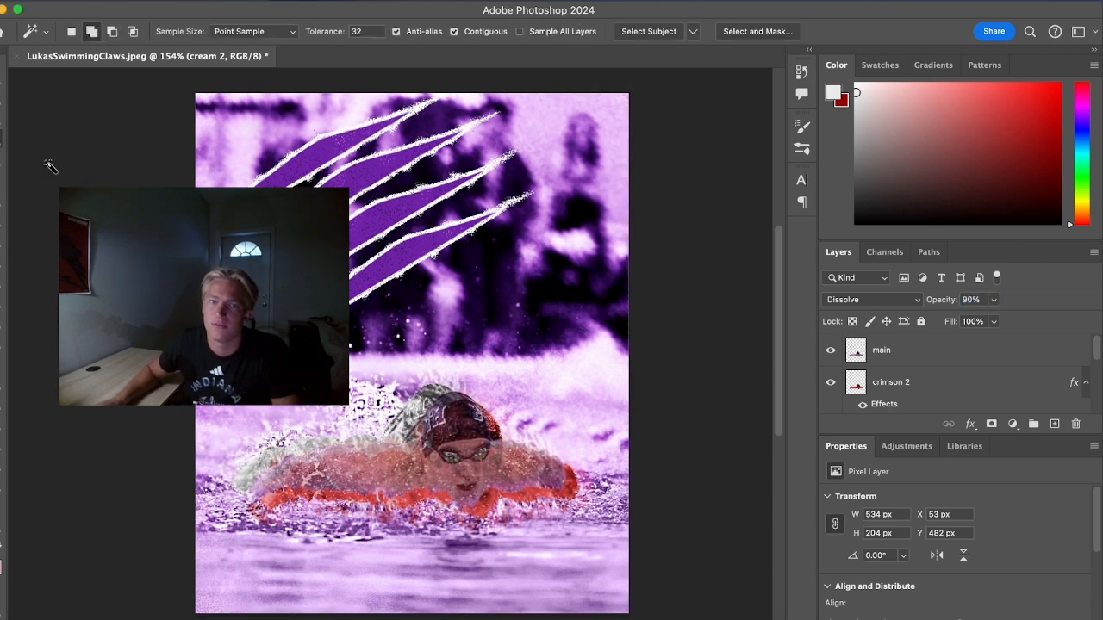
{"action": "left_click", "coordinate": [360, 185]}
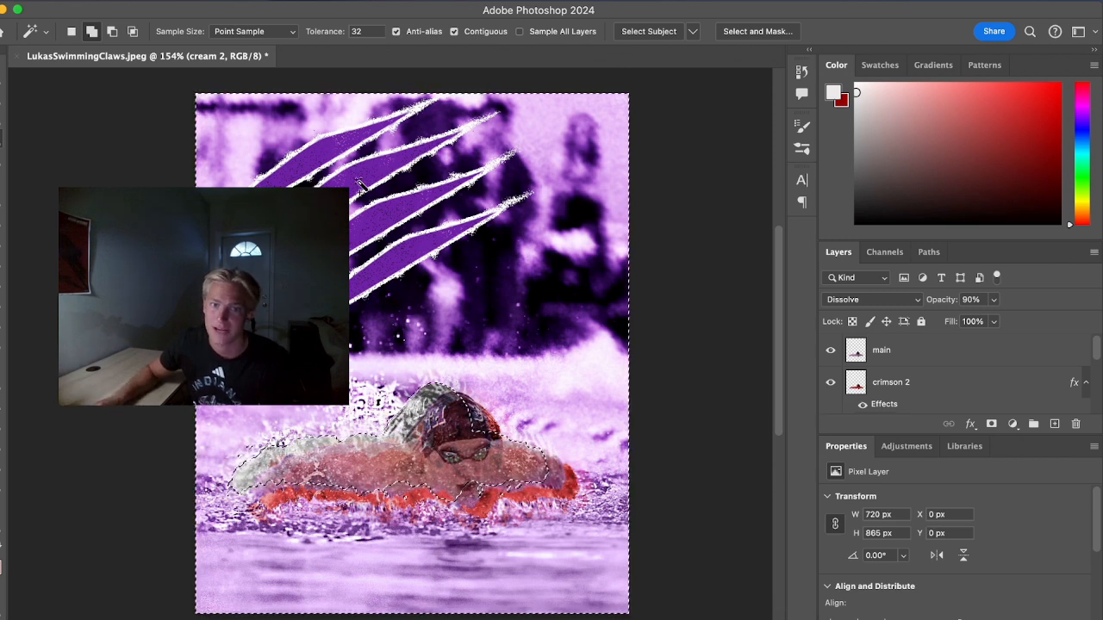
{"action": "key", "text": "ctrl+d"}
Make the Background layer the active layer
{"action": "scroll", "coordinate": [654, 361], "scroll_direction": "down", "scroll_amount": 5}
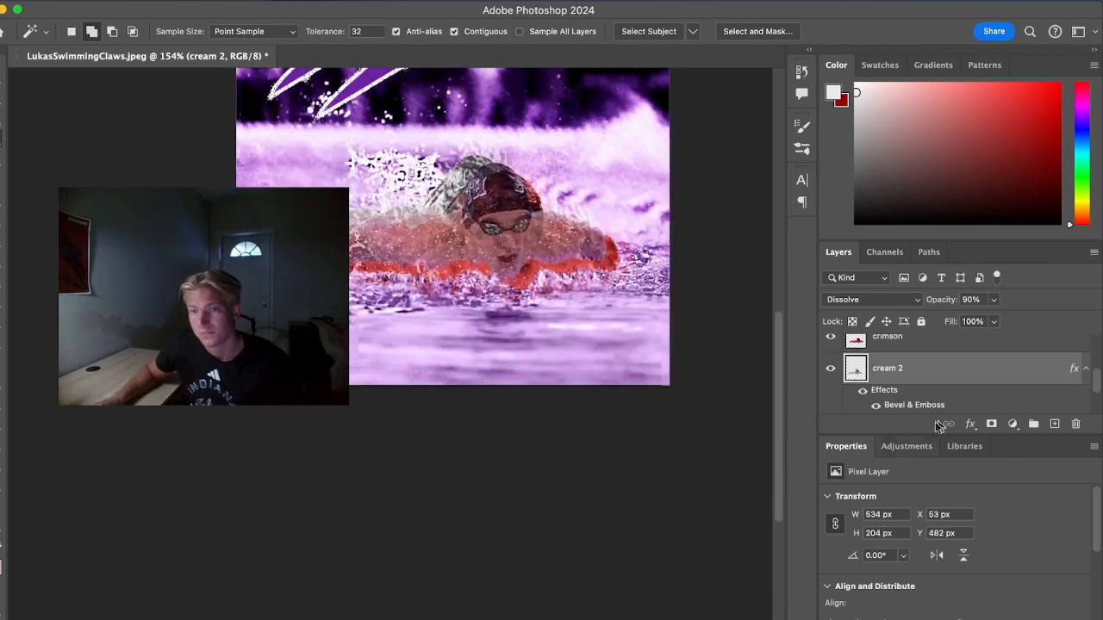
{"action": "scroll", "coordinate": [655, 361], "scroll_direction": "up", "scroll_amount": 6}
{"action": "scroll", "coordinate": [655, 360], "scroll_direction": "down", "scroll_amount": 1}
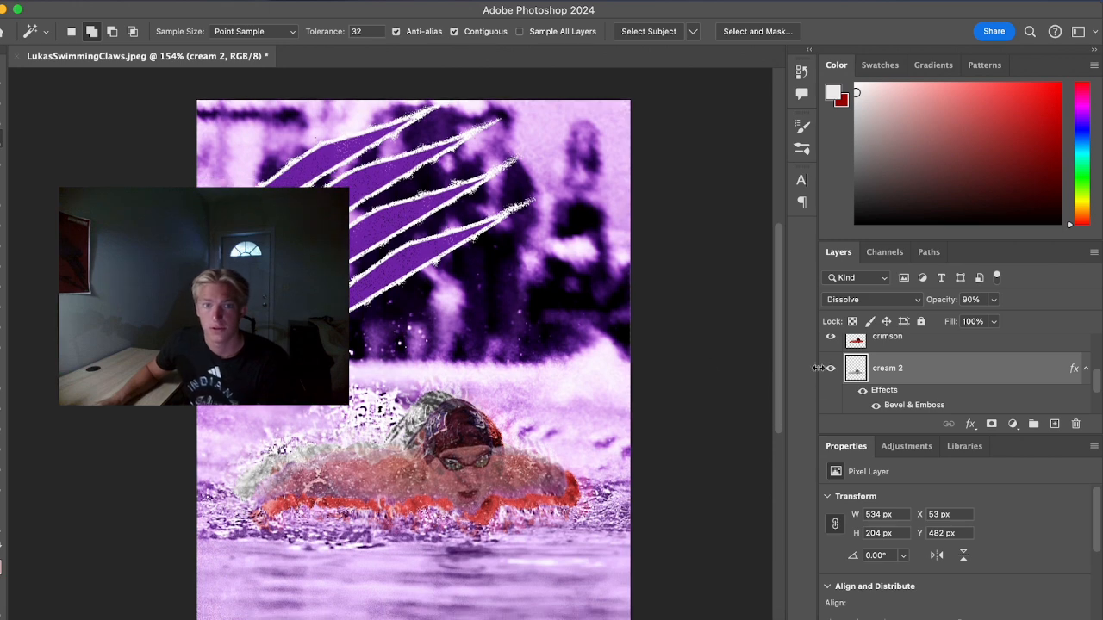
{"action": "scroll", "coordinate": [906, 366], "scroll_direction": "down", "scroll_amount": 2}
{"action": "left_click", "coordinate": [907, 401]}
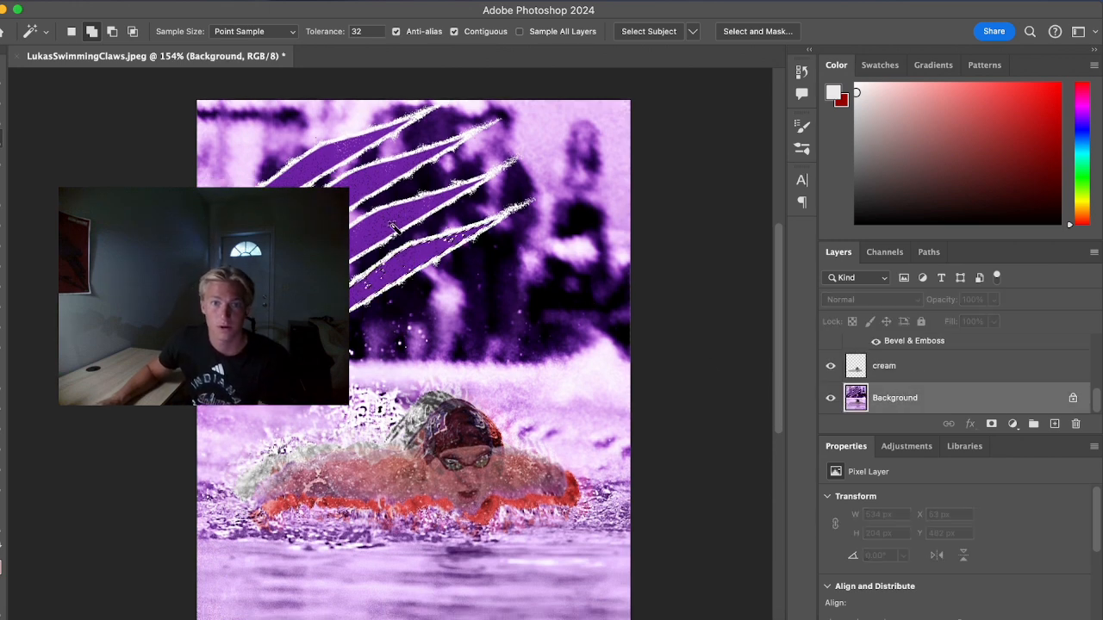
Try to select the purple claw marks on the Background layer with the Magic Wand, and deselect everything
{"action": "left_click", "coordinate": [391, 225]}
{"action": "left_click", "coordinate": [364, 182]}
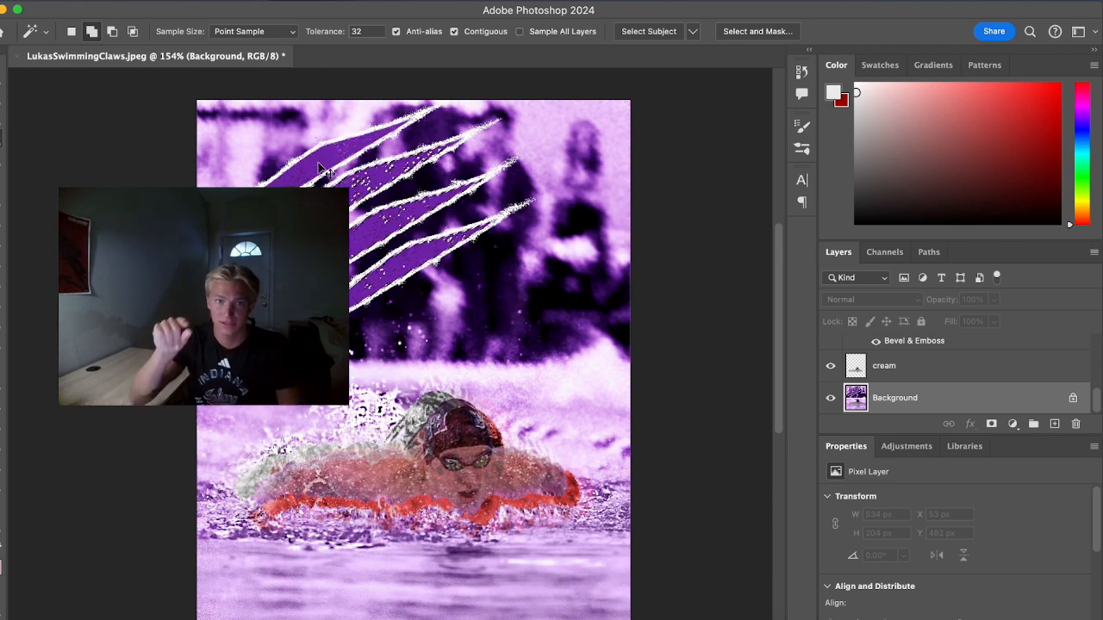
{"action": "key", "text": "super+d"}
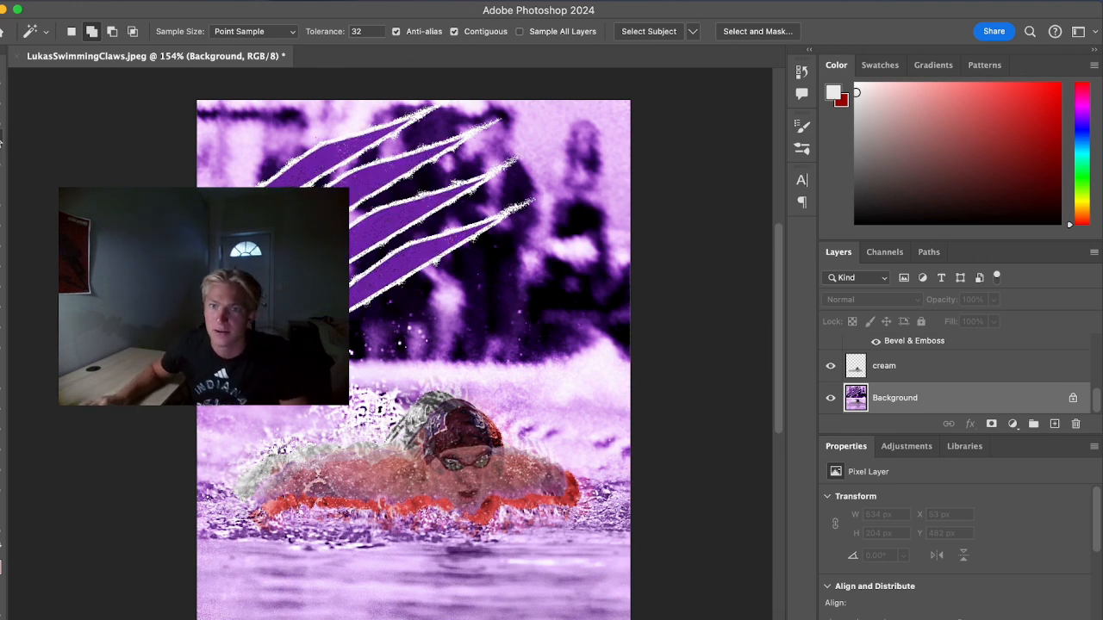
Select all four claw marks on the Background layer with the Object Selection tool, and switch to the Quick Selection tool
{"action": "right_click", "coordinate": [2, 141]}
{"action": "left_click", "coordinate": [34, 134]}
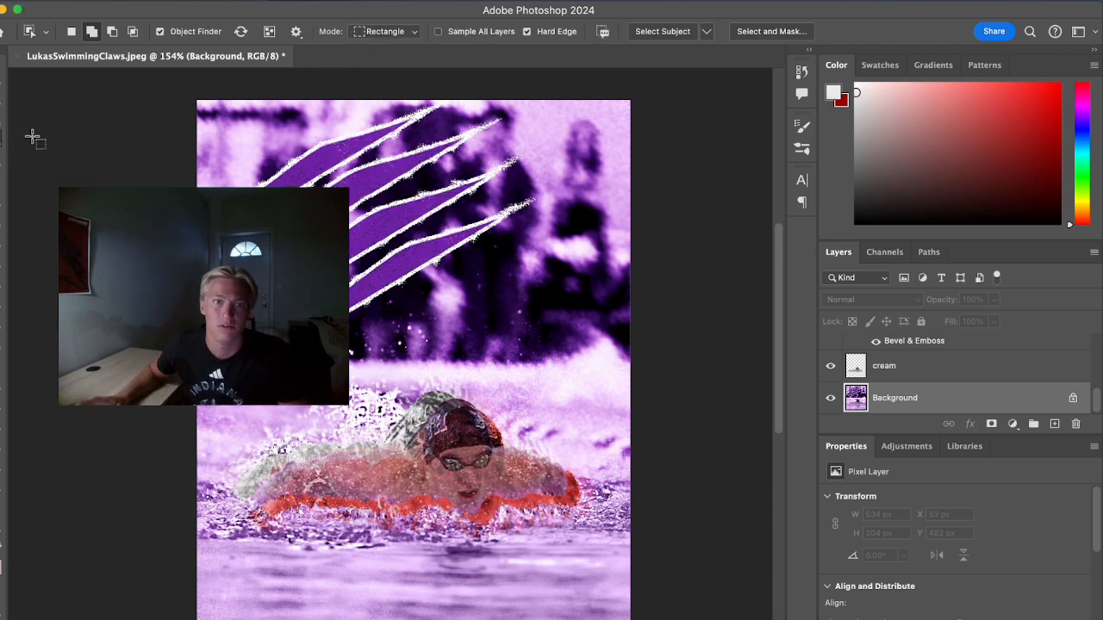
{"action": "left_click", "coordinate": [308, 169]}
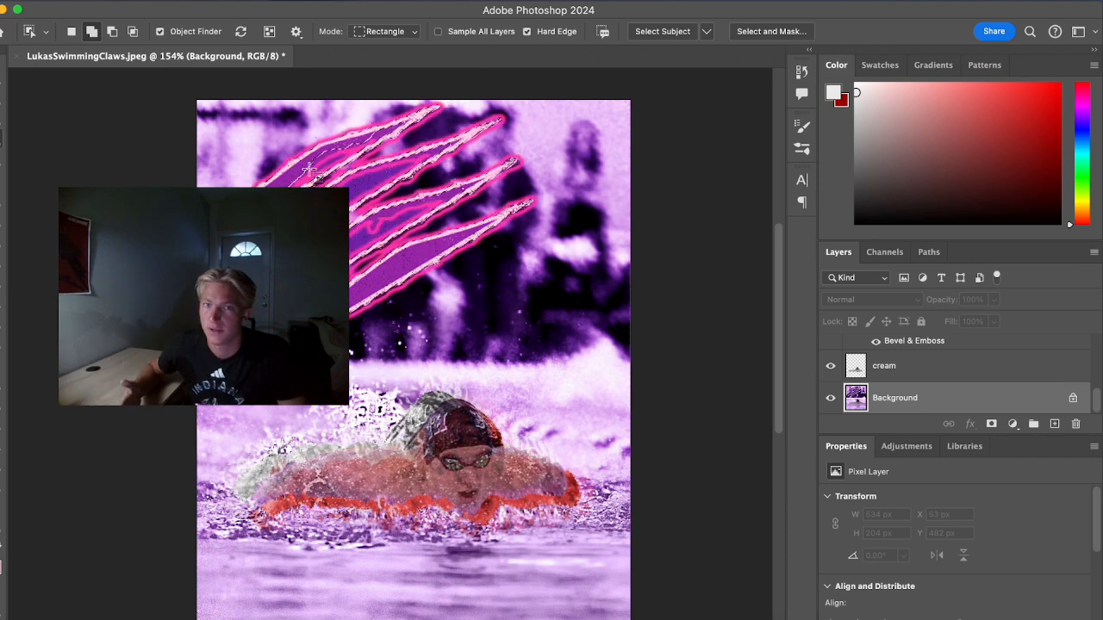
{"action": "right_click", "coordinate": [1, 140]}
{"action": "left_click", "coordinate": [37, 139]}
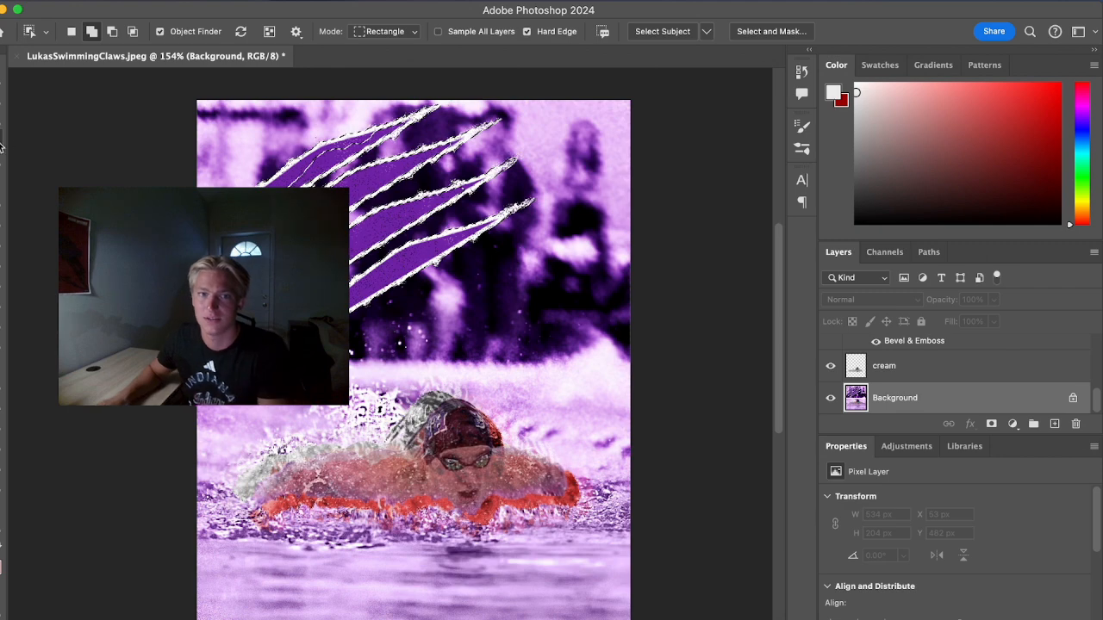
{"action": "right_click", "coordinate": [1, 146]}
{"action": "left_click", "coordinate": [39, 153]}
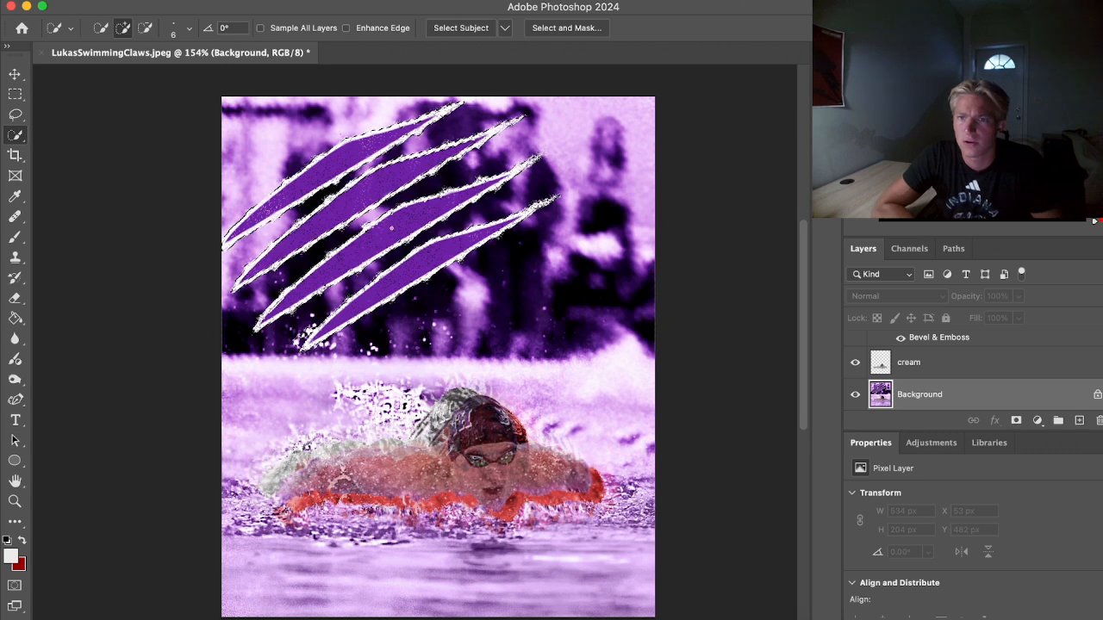
Copy the selected claw marks onto a new layer, and undo the copy
{"action": "right_click", "coordinate": [395, 238]}
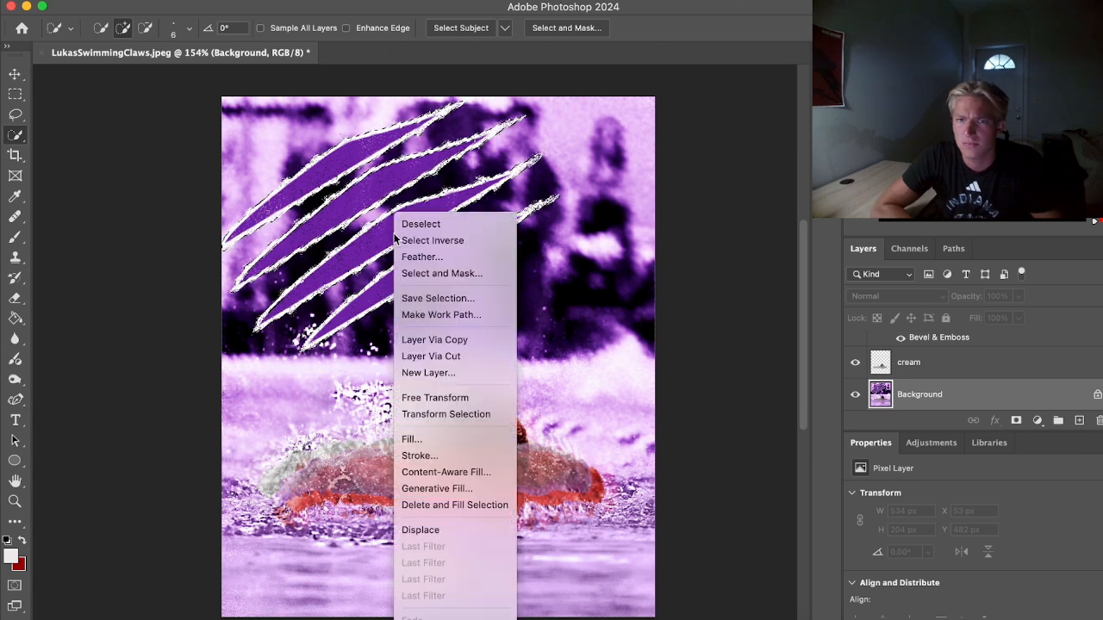
{"action": "left_click", "coordinate": [427, 341]}
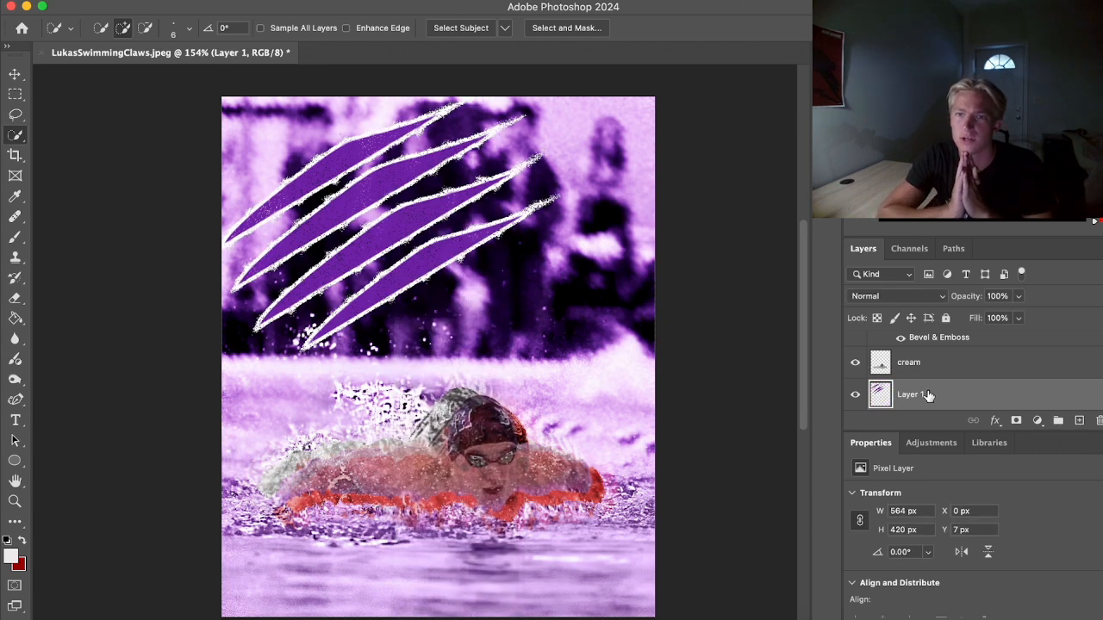
{"action": "key", "text": "super+z"}
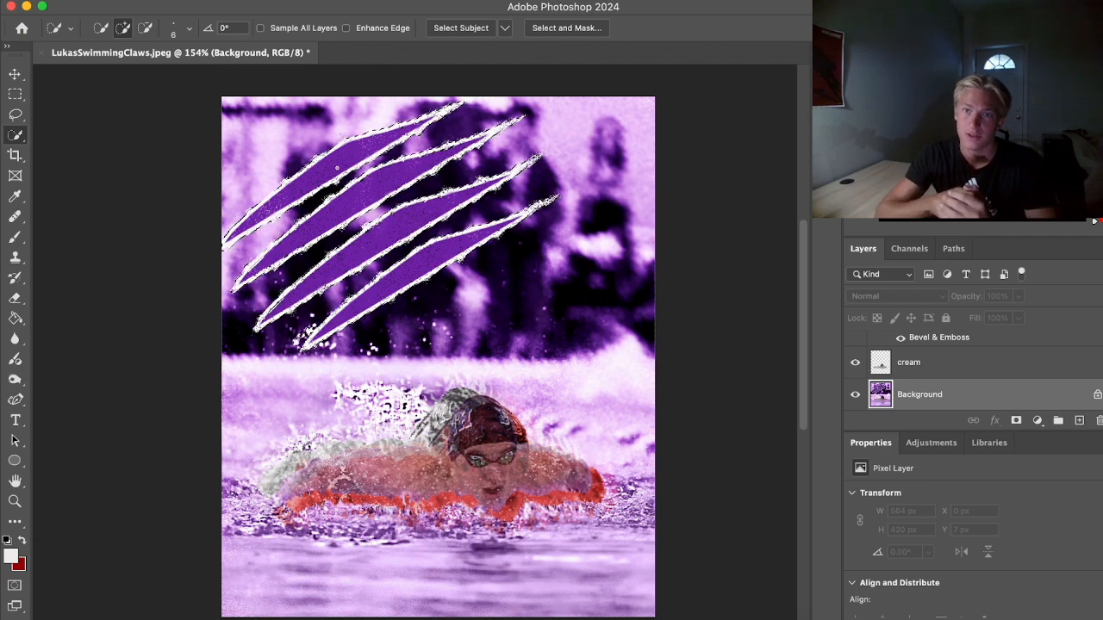
Inspect the selection edges around the claw marks and set the Quick Selection tool to subtract from the selection
{"action": "scroll", "coordinate": [337, 164], "scroll_direction": "up", "scroll_amount": 3}
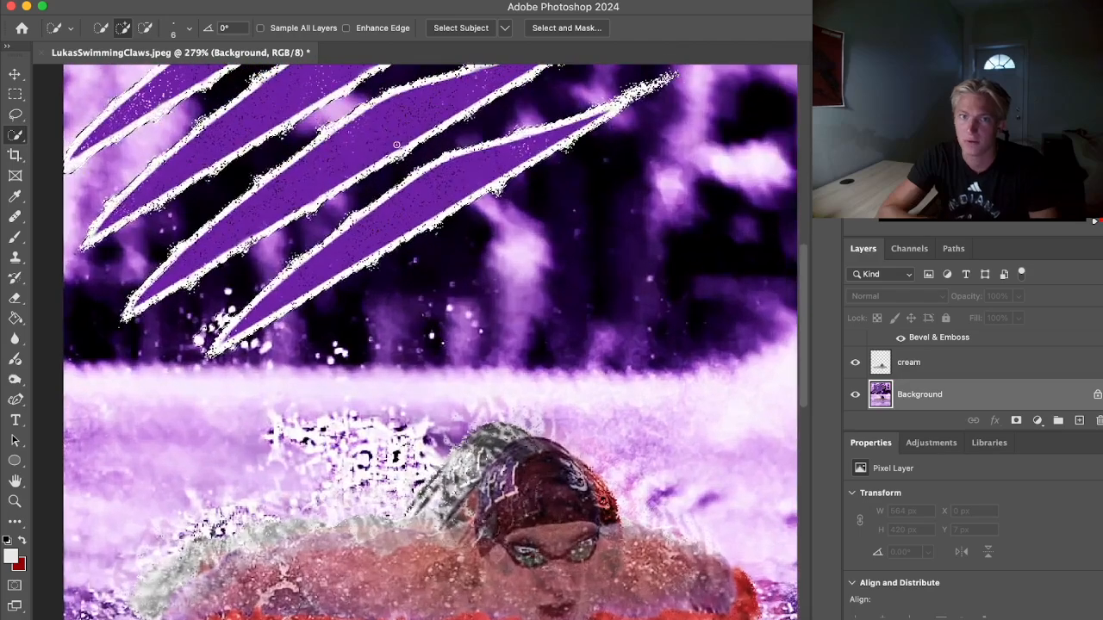
{"action": "scroll", "coordinate": [396, 144], "scroll_direction": "up", "scroll_amount": 1}
{"action": "scroll", "coordinate": [395, 145], "scroll_direction": "up", "scroll_amount": 4}
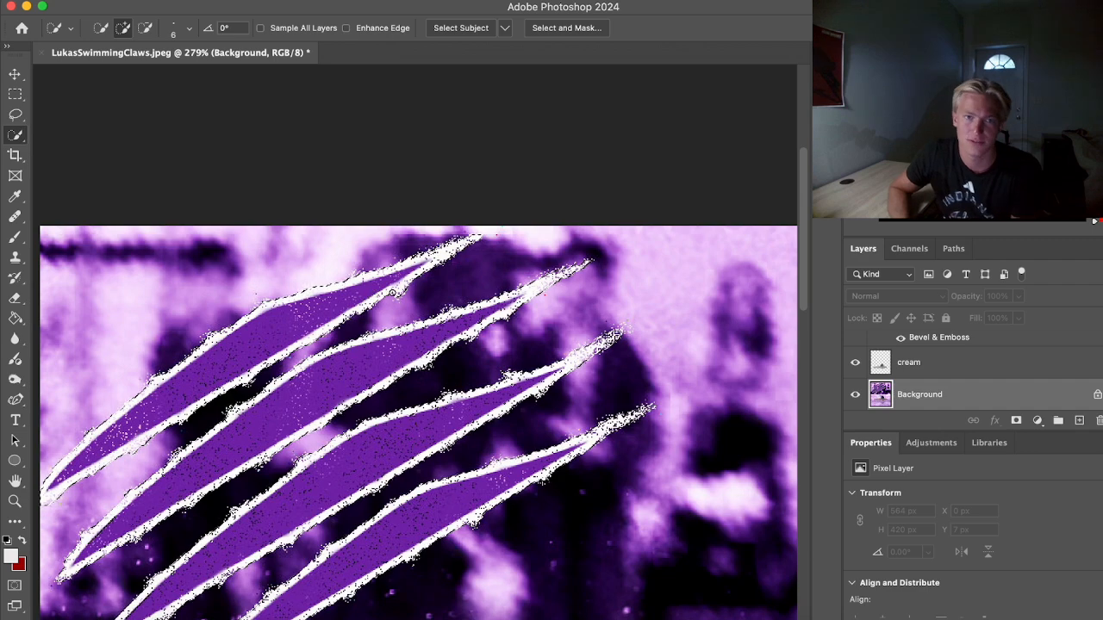
{"action": "scroll", "coordinate": [555, 280], "scroll_direction": "down", "scroll_amount": 2}
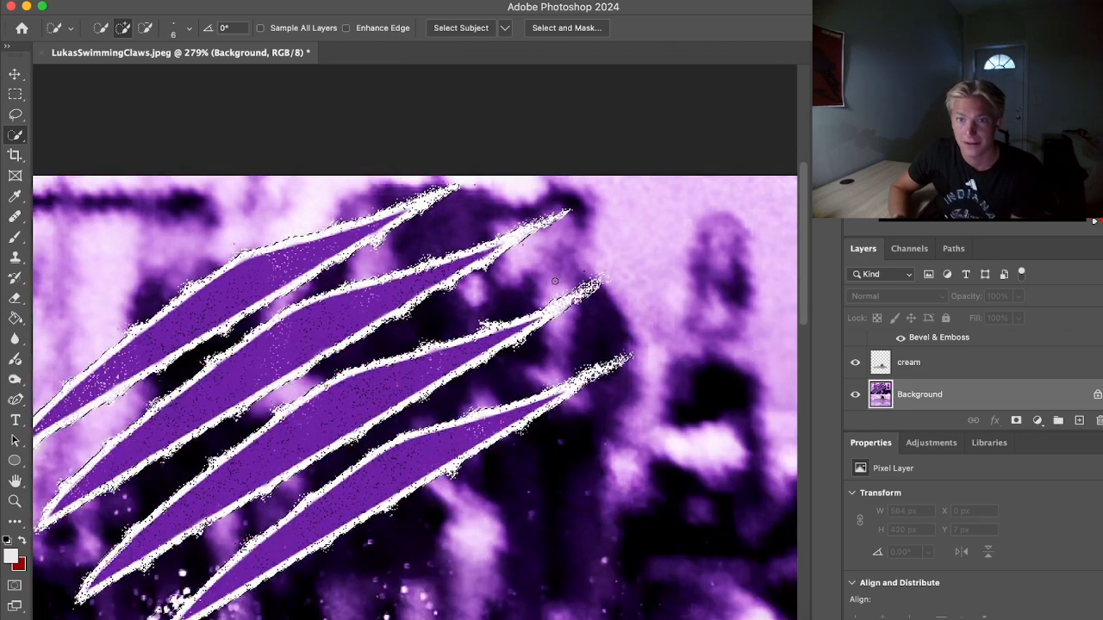
{"action": "scroll", "coordinate": [555, 280], "scroll_direction": "left", "scroll_amount": 2}
{"action": "scroll", "coordinate": [555, 280], "scroll_direction": "down", "scroll_amount": 1}
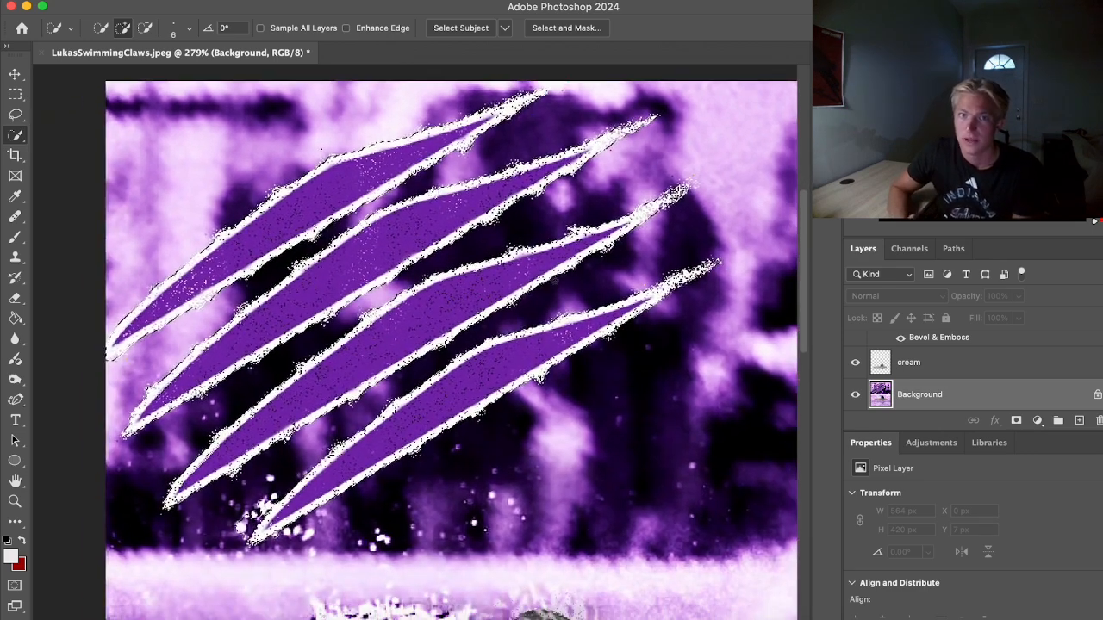
{"action": "scroll", "coordinate": [555, 280], "scroll_direction": "left", "scroll_amount": 1}
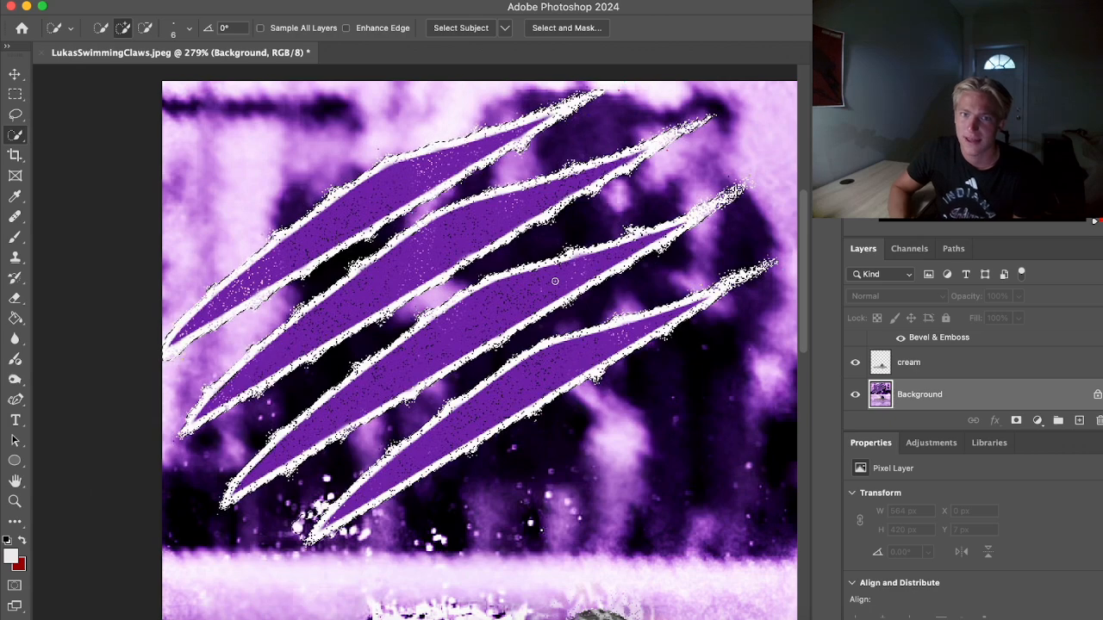
{"action": "left_click", "coordinate": [145, 27]}
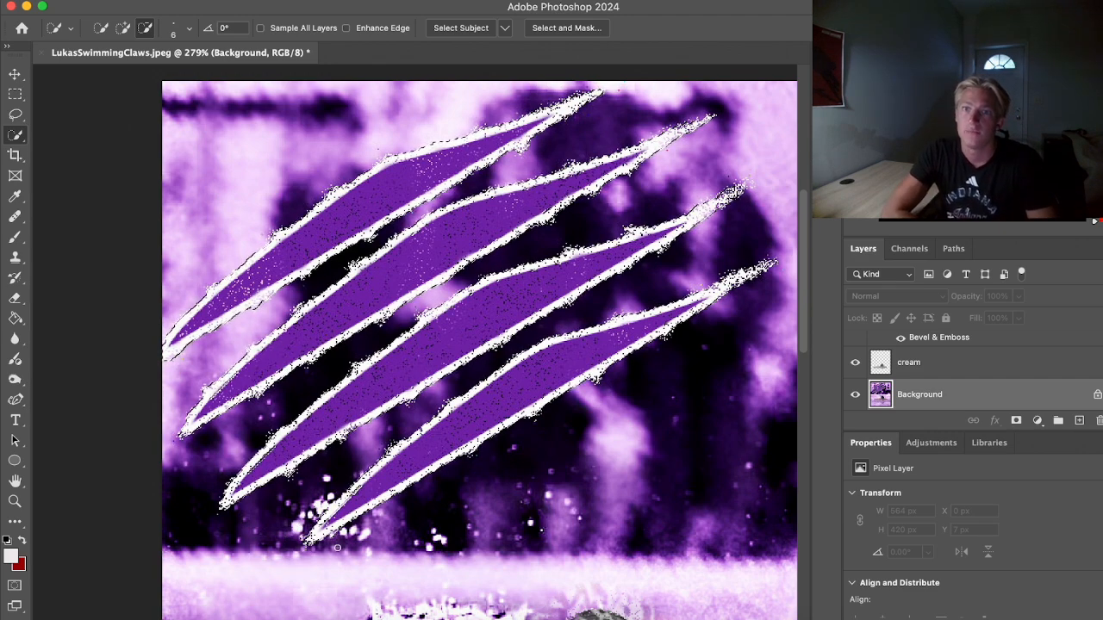
Copy the selected claw marks from the Background onto their own layer
{"action": "scroll", "coordinate": [337, 548], "scroll_direction": "down", "scroll_amount": 1}
{"action": "right_click", "coordinate": [484, 217]}
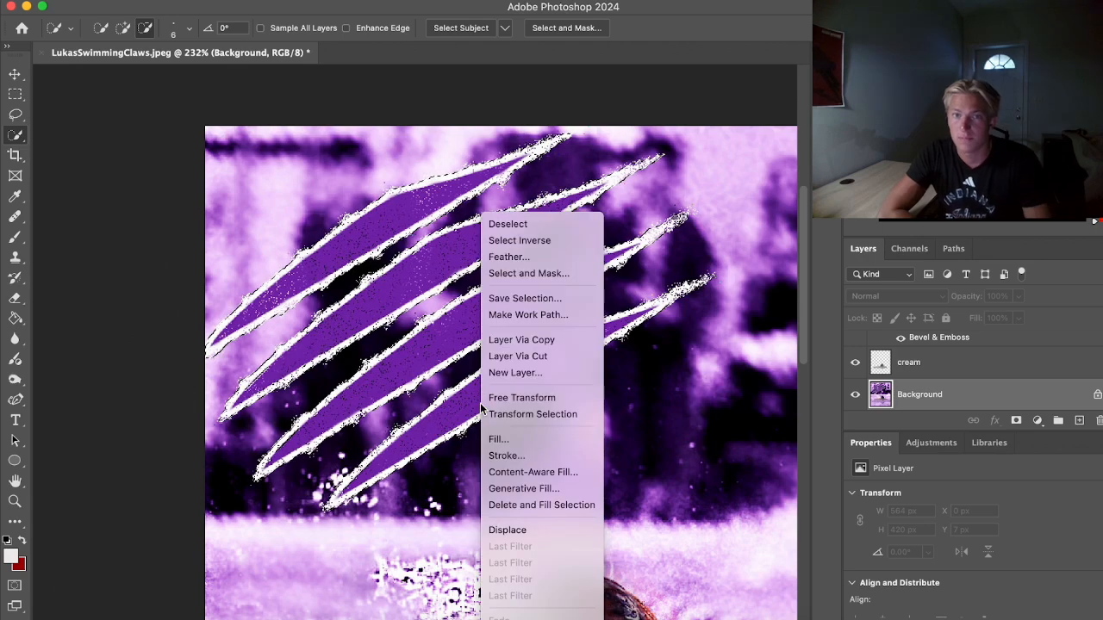
{"action": "left_click", "coordinate": [528, 346]}
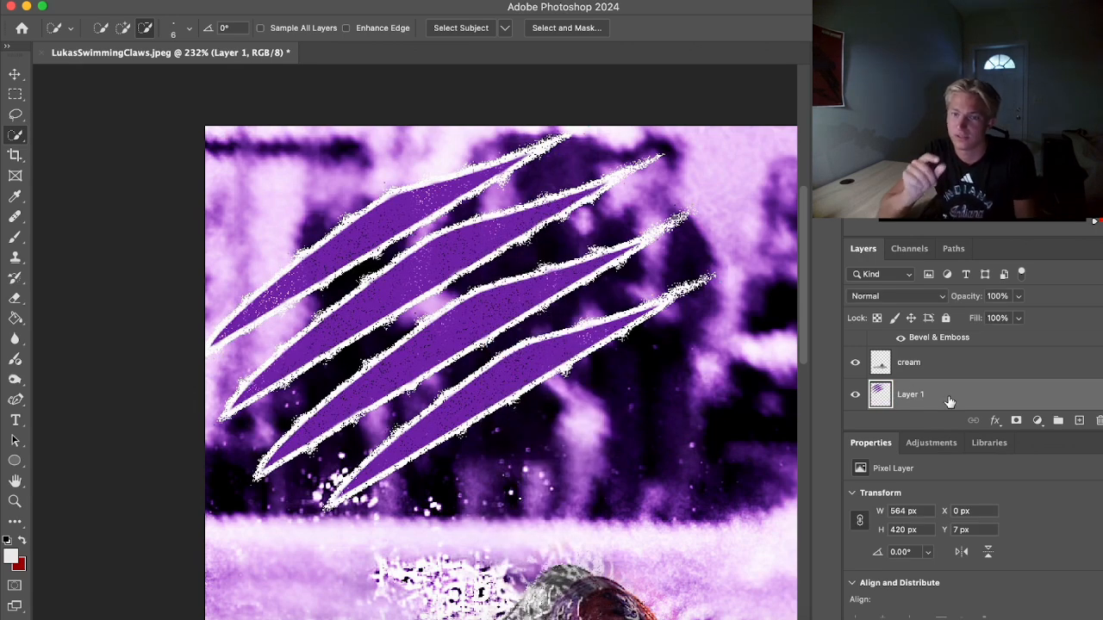
Start a Wave distortion on the claw layer with 13 generators and a wavelength of 78 to 129
{"action": "left_click", "coordinate": [389, 1]}
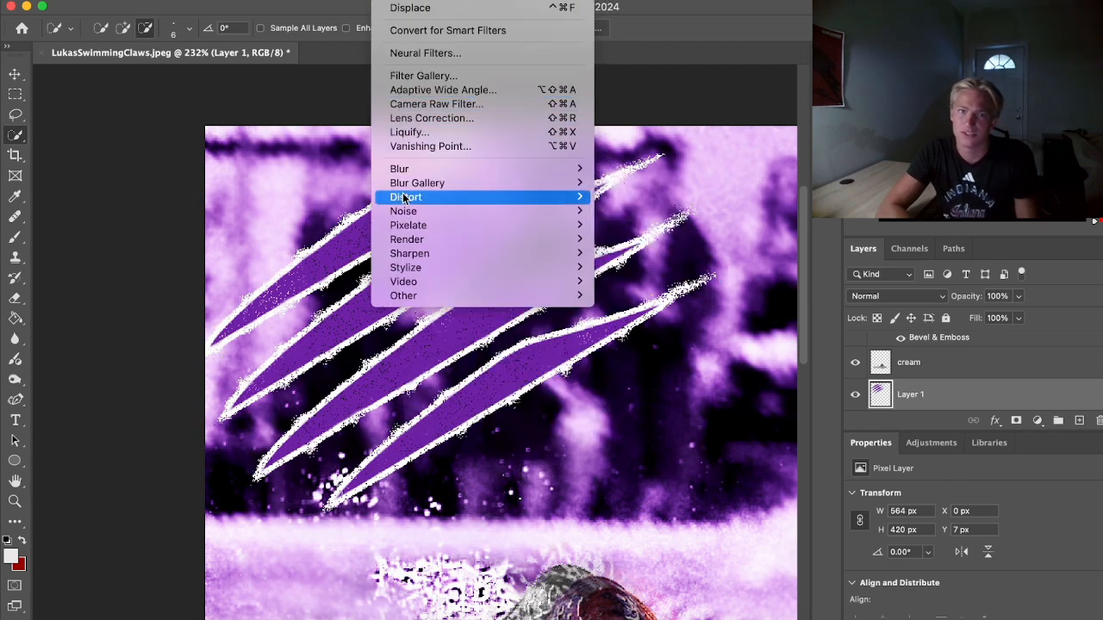
{"action": "mouse_move", "coordinate": [492, 198]}
{"action": "left_click", "coordinate": [633, 298]}
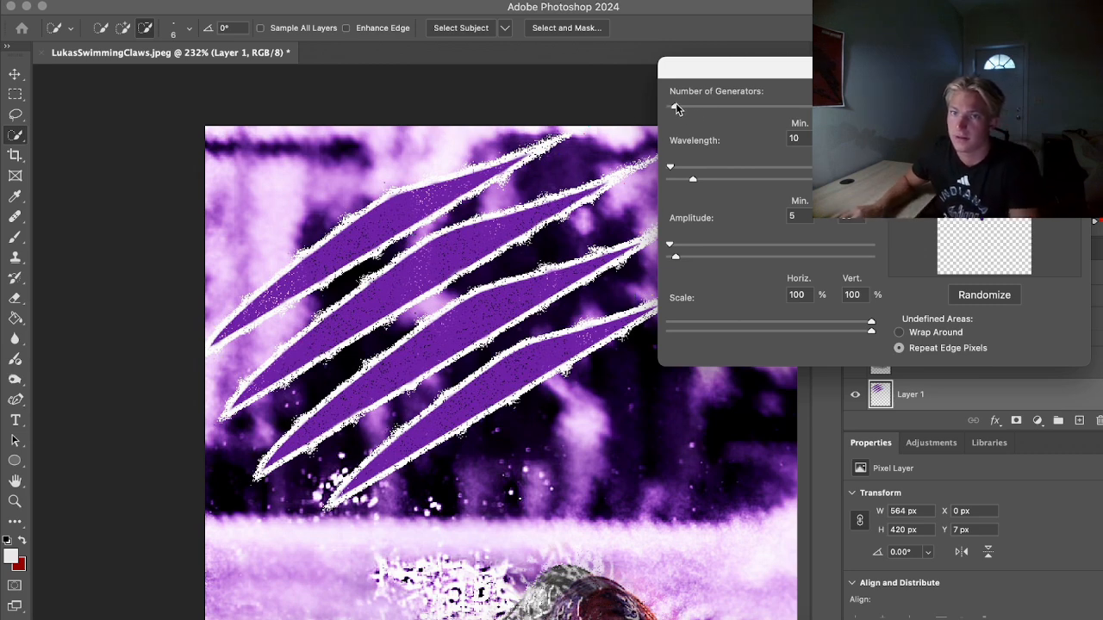
{"action": "left_click_drag", "start_coordinate": [677, 108], "coordinate": [673, 109]}
{"action": "left_click_drag", "start_coordinate": [672, 169], "coordinate": [694, 183]}
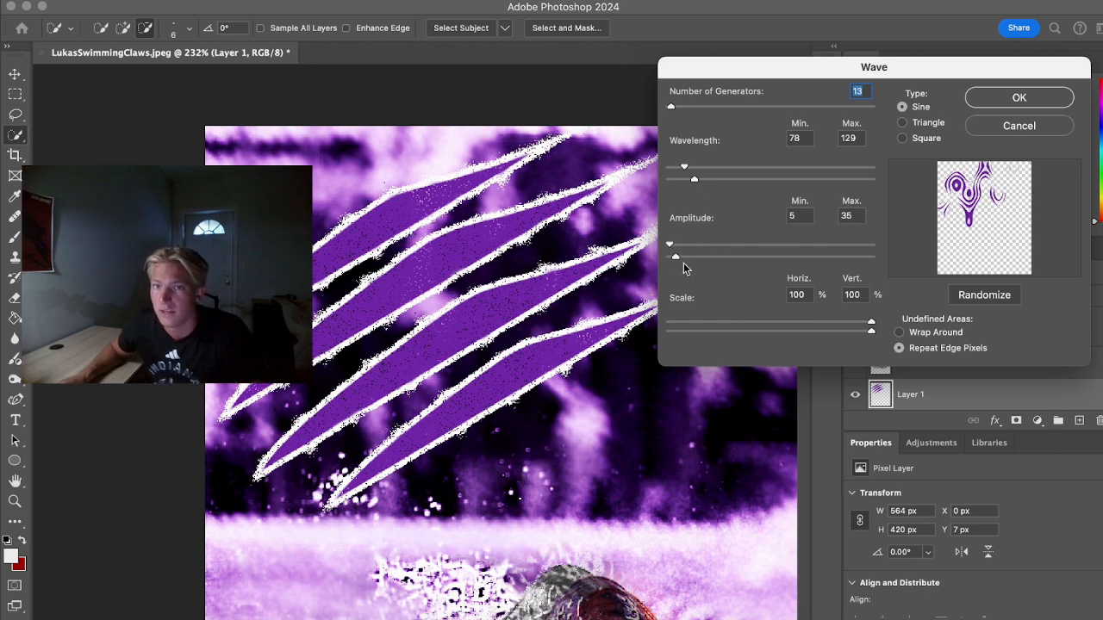
Set the wave amplitude to 20 minimum and 37 maximum, and the scale to 70% horizontal and 10% vertical
{"action": "mouse_move", "coordinate": [675, 257]}
{"action": "left_mouse_down"}
{"action": "mouse_move", "coordinate": [703, 257]}
{"action": "mouse_move", "coordinate": [685, 263]}
{"action": "mouse_move", "coordinate": [673, 246]}
{"action": "mouse_move", "coordinate": [678, 257]}
{"action": "left_mouse_up"}
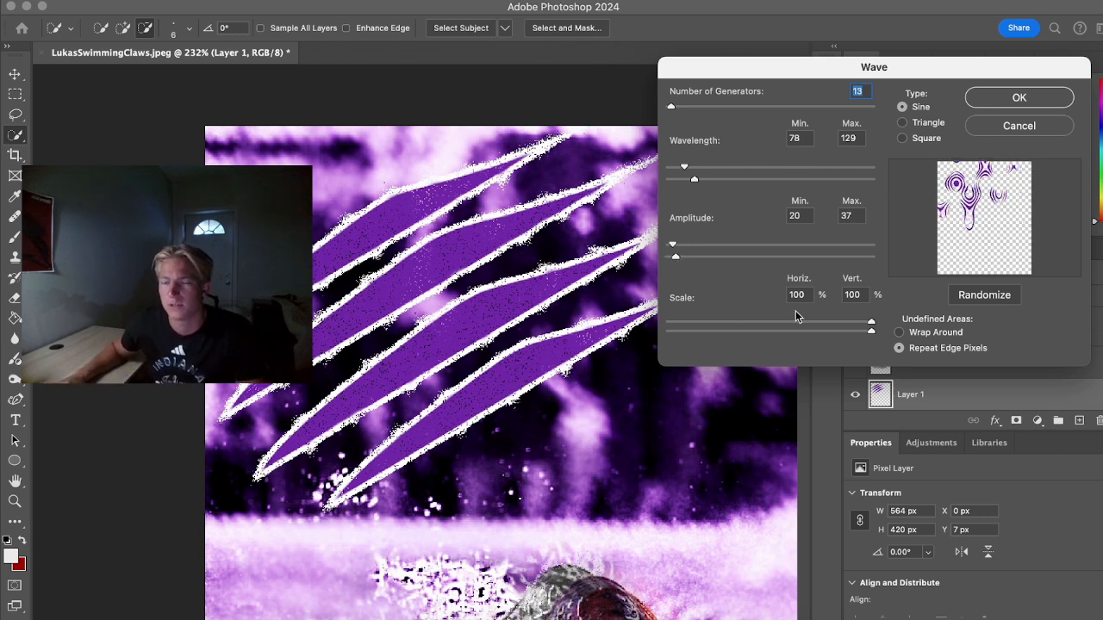
{"action": "left_click_drag", "start_coordinate": [872, 323], "coordinate": [747, 322]}
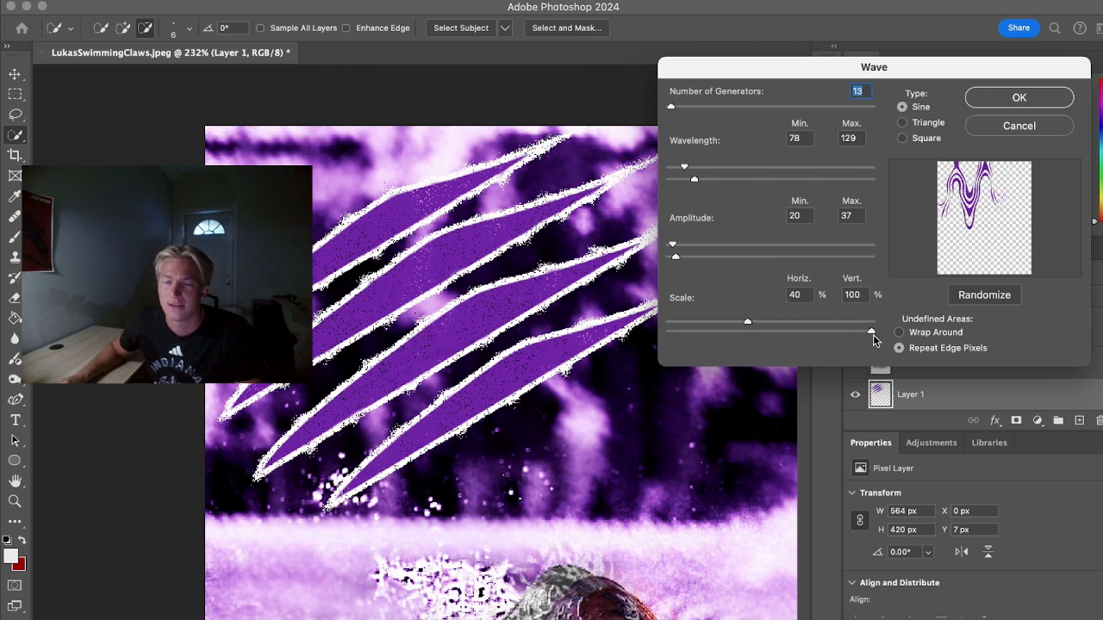
{"action": "left_click_drag", "start_coordinate": [870, 333], "coordinate": [662, 338]}
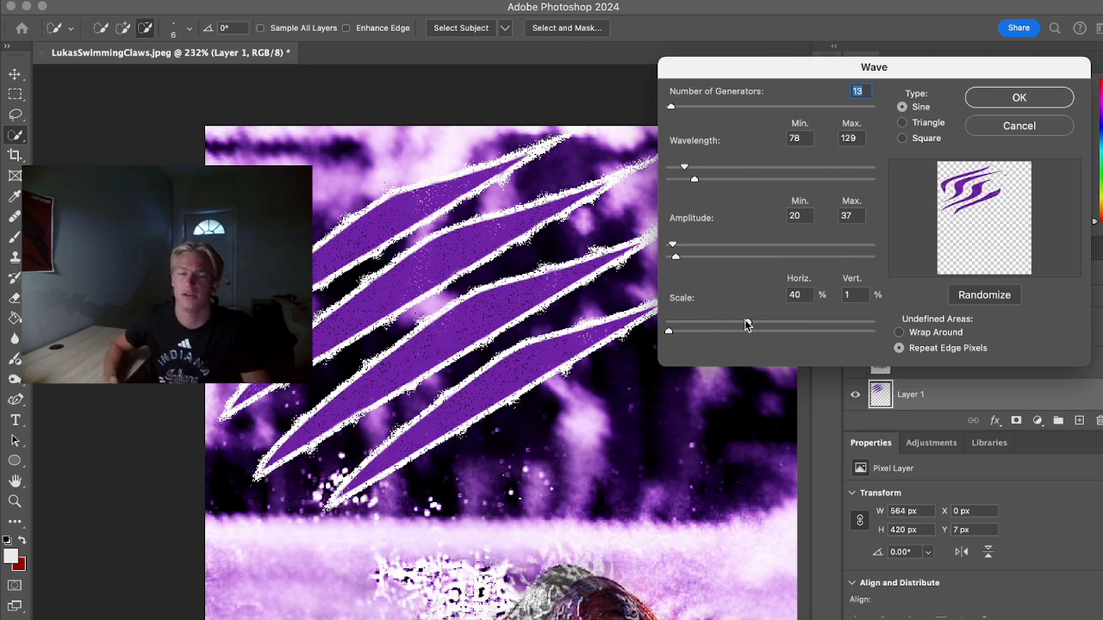
{"action": "left_click_drag", "start_coordinate": [746, 324], "coordinate": [809, 326]}
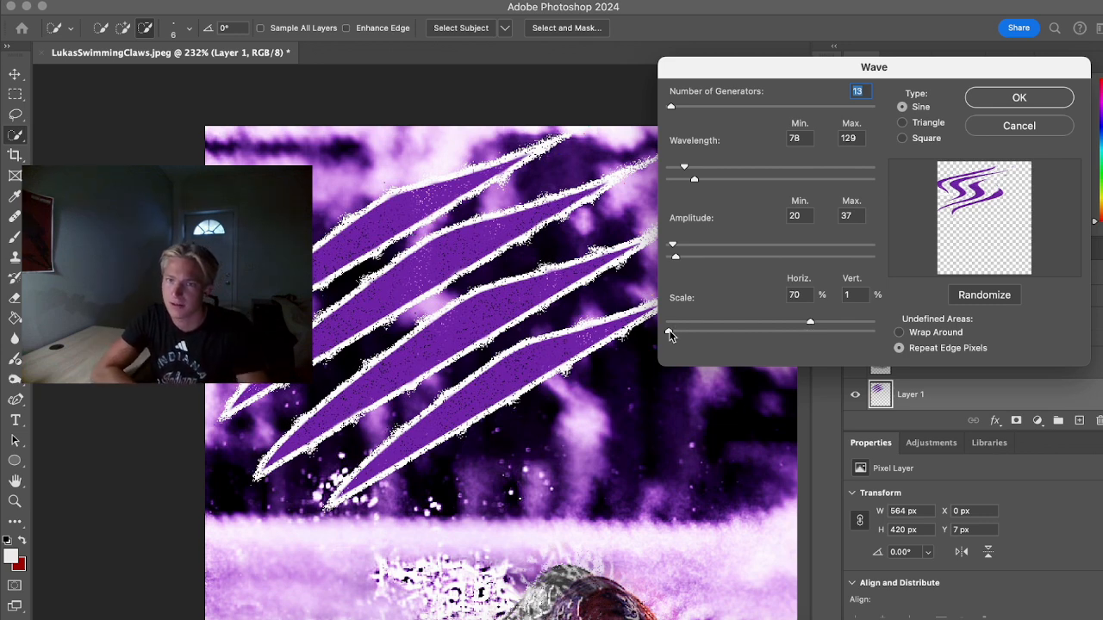
{"action": "left_click_drag", "start_coordinate": [671, 330], "coordinate": [686, 332]}
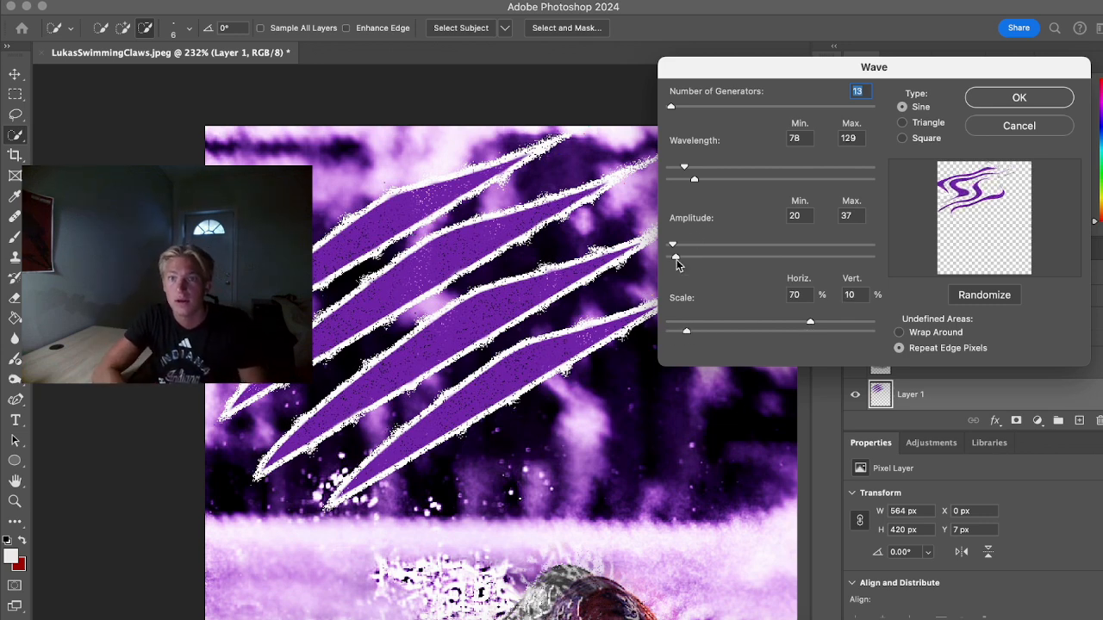
Adjust the wave amplitude to 32 minimum and 60 maximum, and the wavelength to 47 minimum and 133 maximum
{"action": "mouse_move", "coordinate": [675, 259]}
{"action": "left_mouse_down"}
{"action": "mouse_move", "coordinate": [691, 256]}
{"action": "mouse_move", "coordinate": [675, 248]}
{"action": "left_mouse_up"}
{"action": "mouse_move", "coordinate": [694, 177]}
{"action": "left_mouse_down"}
{"action": "mouse_move", "coordinate": [706, 178]}
{"action": "mouse_move", "coordinate": [677, 170]}
{"action": "mouse_move", "coordinate": [695, 180]}
{"action": "left_mouse_up"}
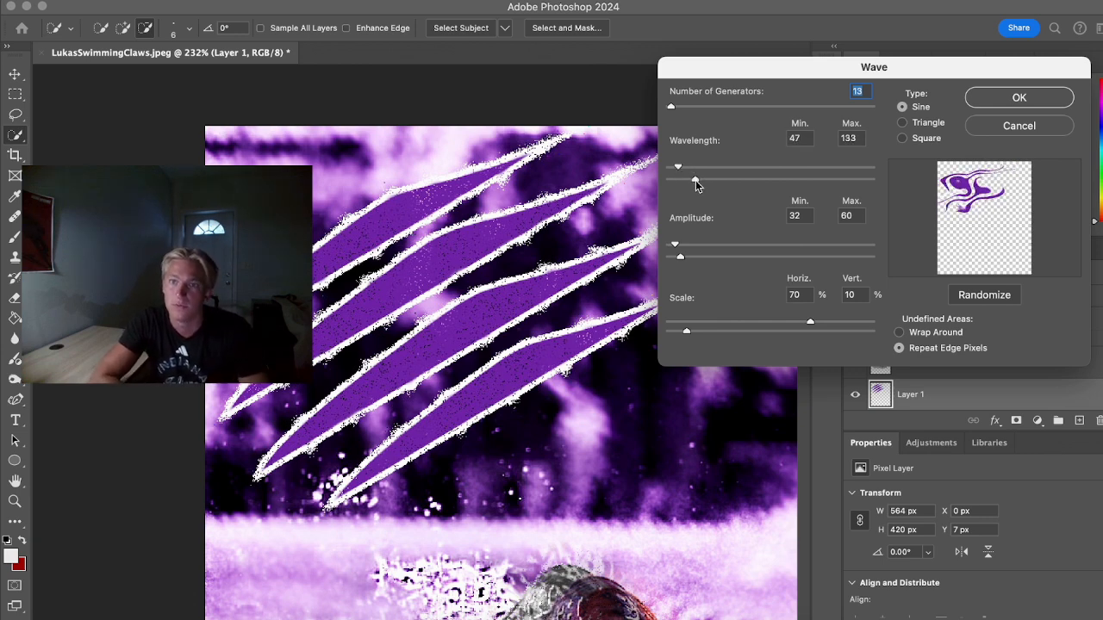
{"action": "left_click_drag", "start_coordinate": [671, 108], "coordinate": [671, 107]}
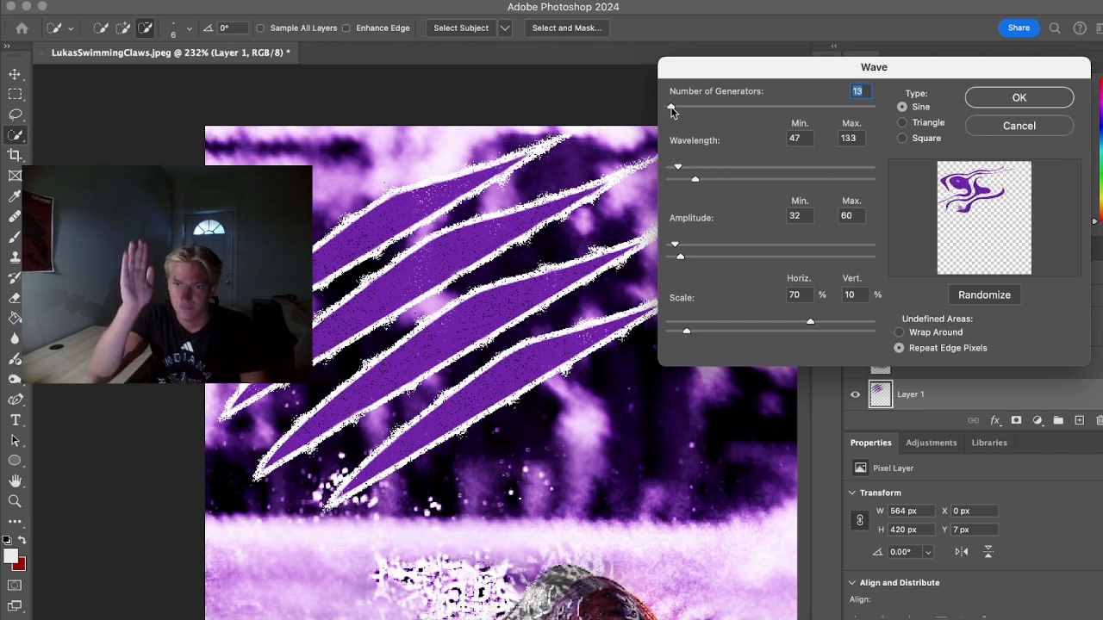
Choose the Square wave type and apply the Wave filter to the claw marks
{"action": "left_click", "coordinate": [902, 122]}
{"action": "left_click", "coordinate": [902, 139]}
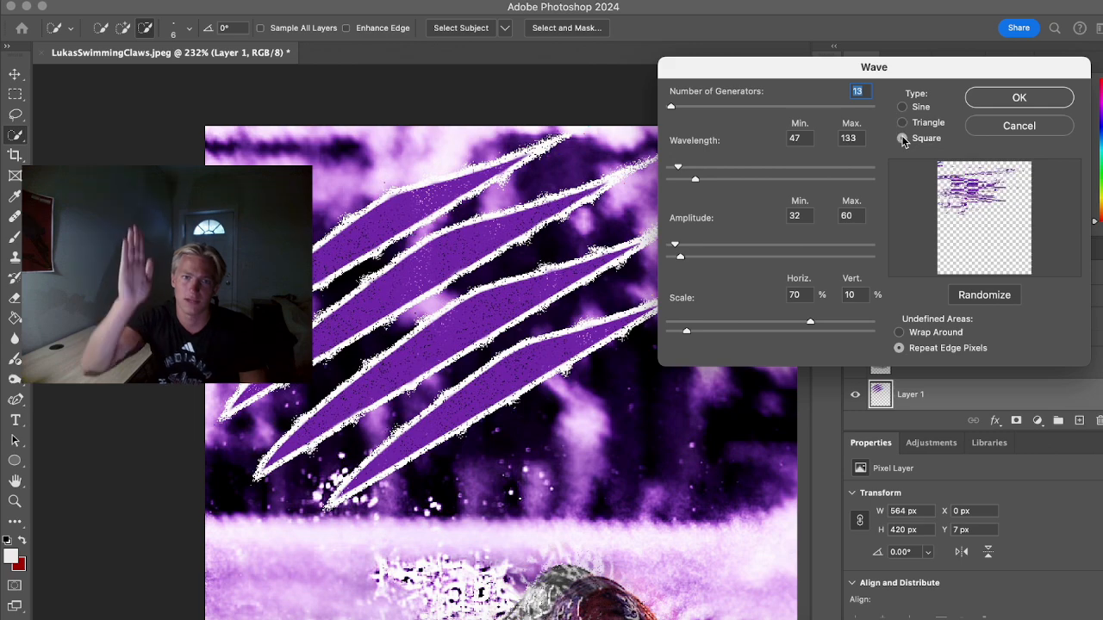
{"action": "left_click", "coordinate": [1017, 99]}
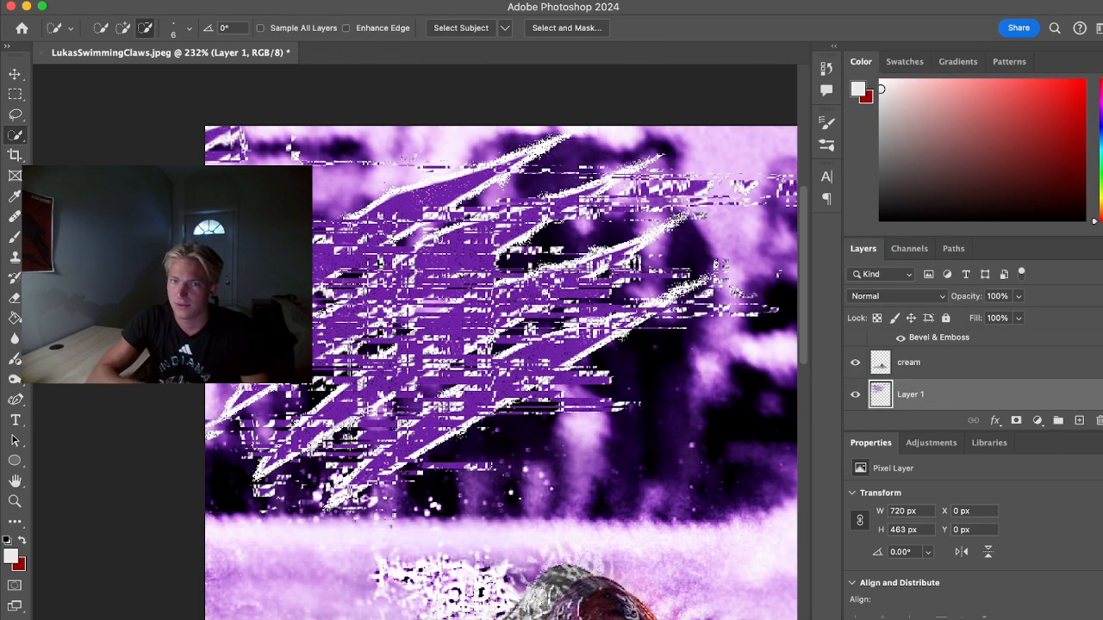
Duplicate the distorted claw mark layer within the same document, keeping the suggested name
{"action": "scroll", "coordinate": [491, 331], "scroll_direction": "down", "scroll_amount": 2}
{"action": "scroll", "coordinate": [491, 330], "scroll_direction": "down", "scroll_amount": 3}
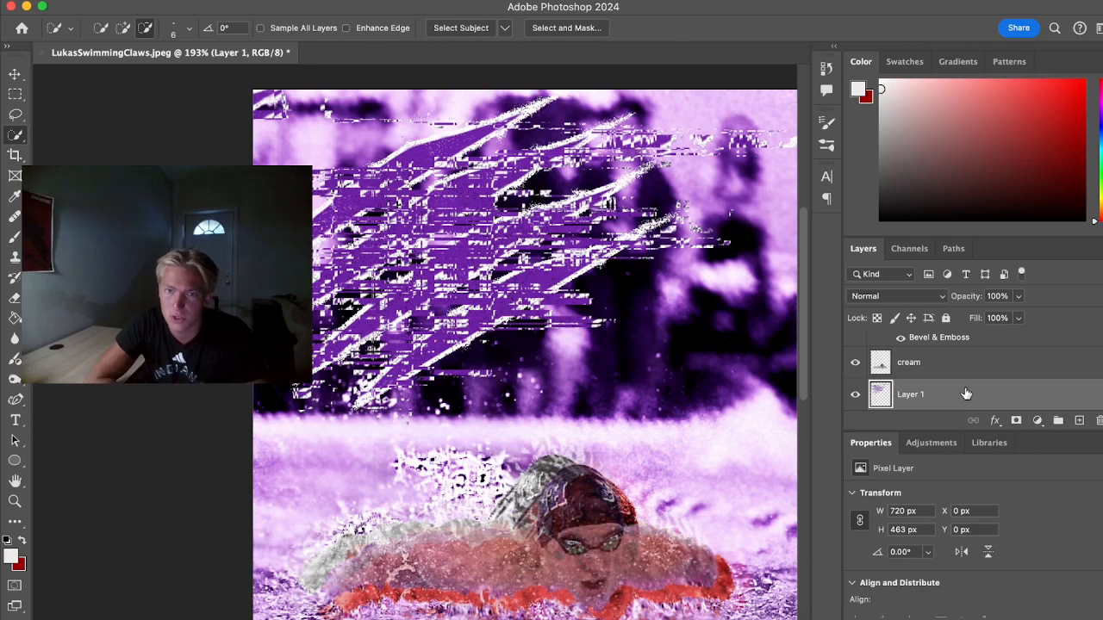
{"action": "scroll", "coordinate": [963, 392], "scroll_direction": "down", "scroll_amount": 2}
{"action": "scroll", "coordinate": [956, 387], "scroll_direction": "up", "scroll_amount": 1}
{"action": "right_click", "coordinate": [940, 379]}
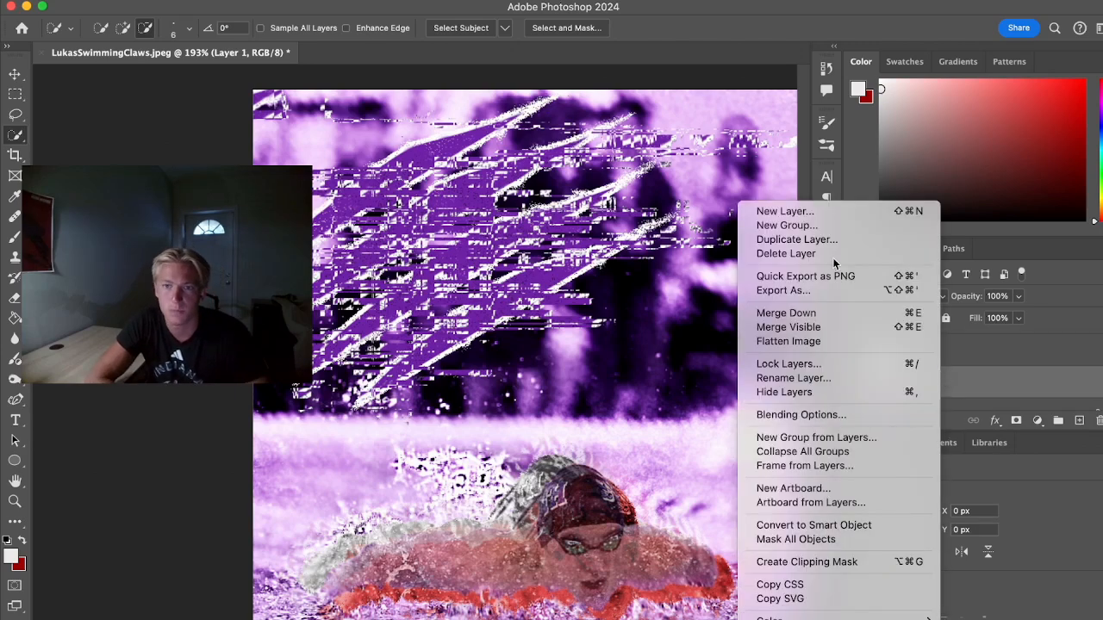
{"action": "left_click", "coordinate": [820, 241]}
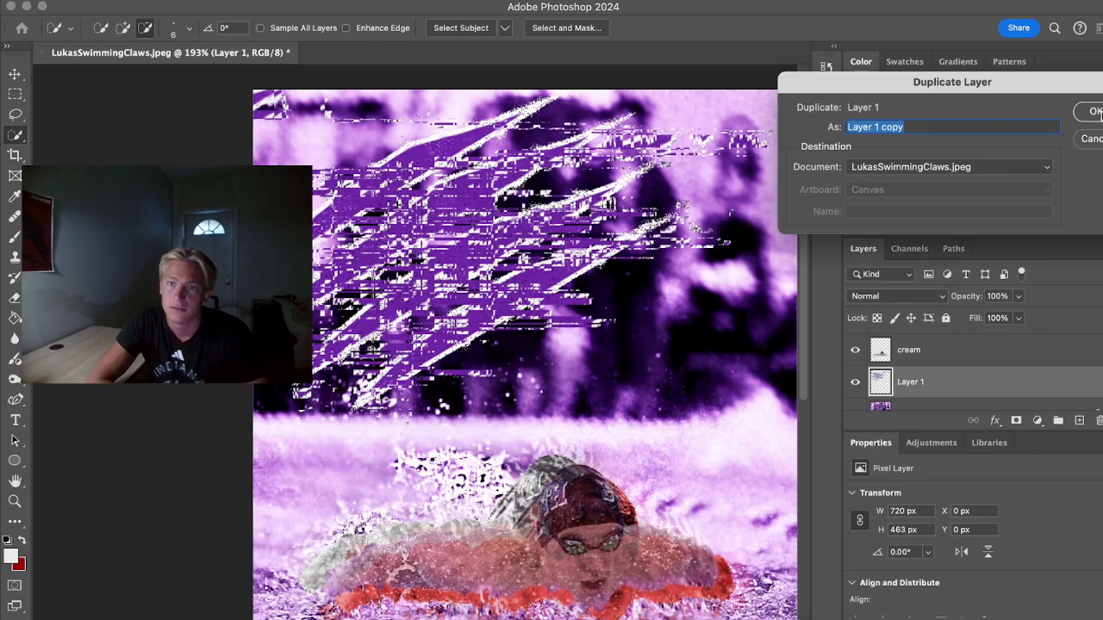
{"action": "key", "text": "Return"}
Rename the duplicated claw mark layer as cream
{"action": "scroll", "coordinate": [916, 366], "scroll_direction": "down", "scroll_amount": 1}
{"action": "scroll", "coordinate": [916, 366], "scroll_direction": "up", "scroll_amount": 1}
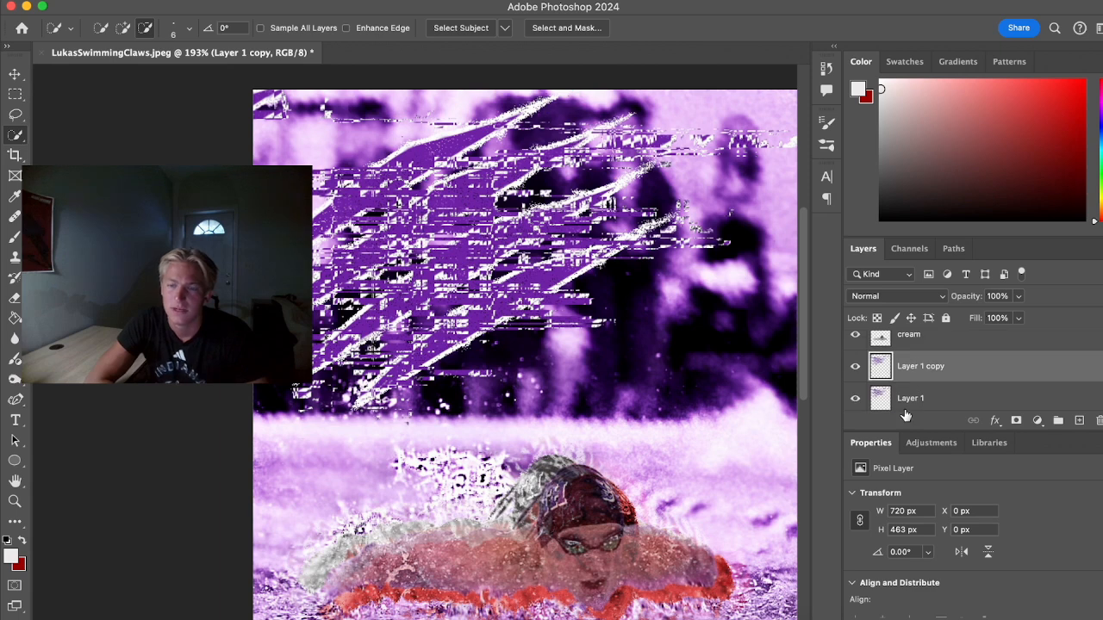
{"action": "double_click", "coordinate": [926, 367]}
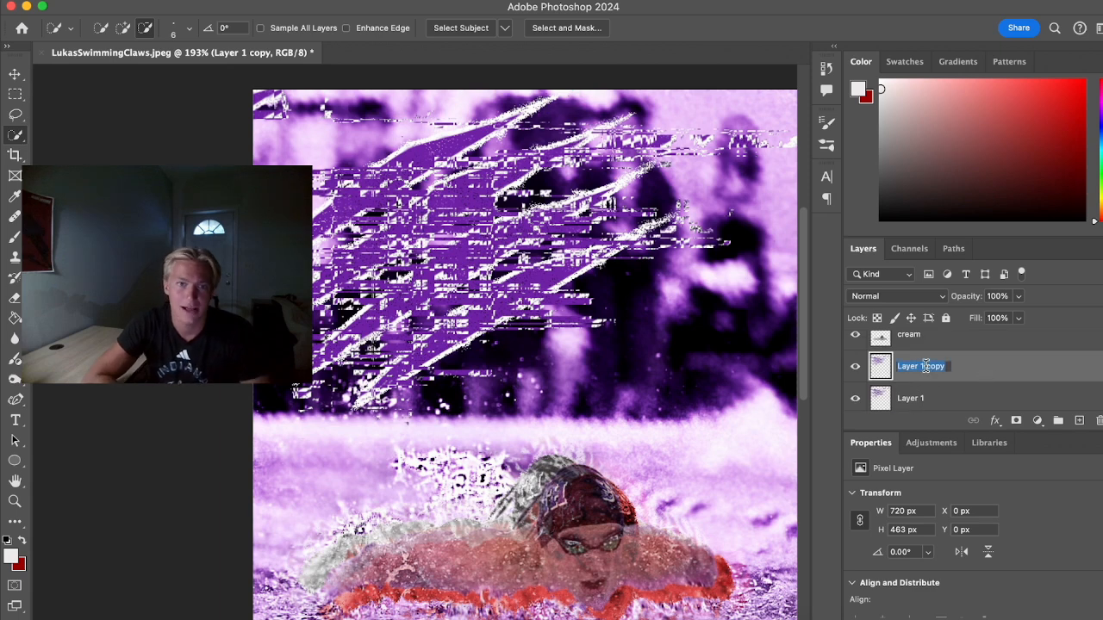
{"action": "key", "text": "BackSpace"}
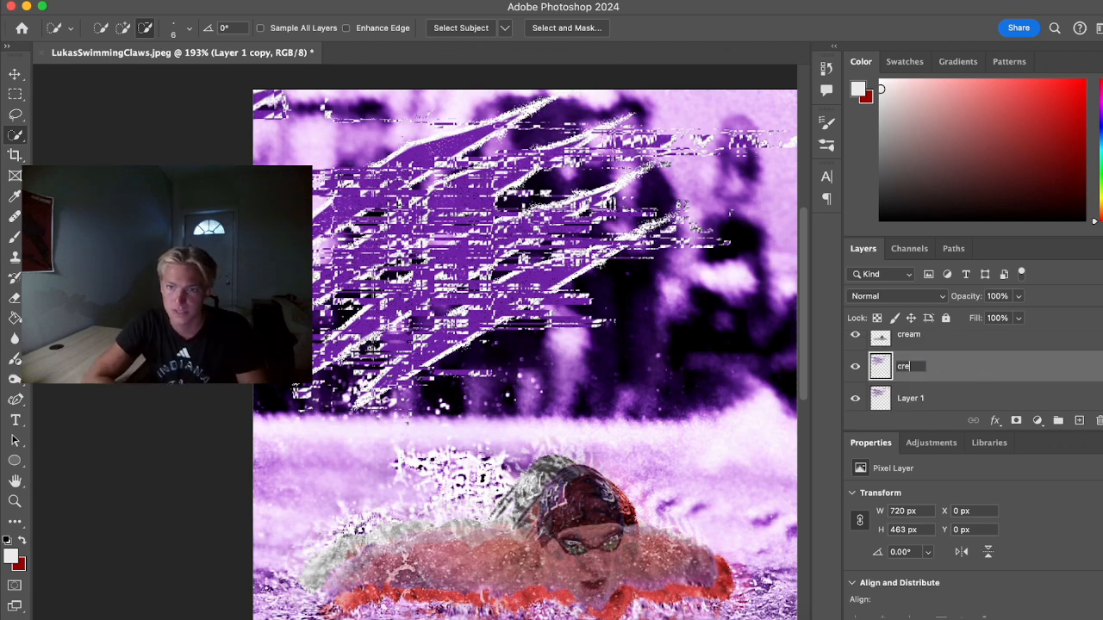
{"action": "key", "text": "Return"}
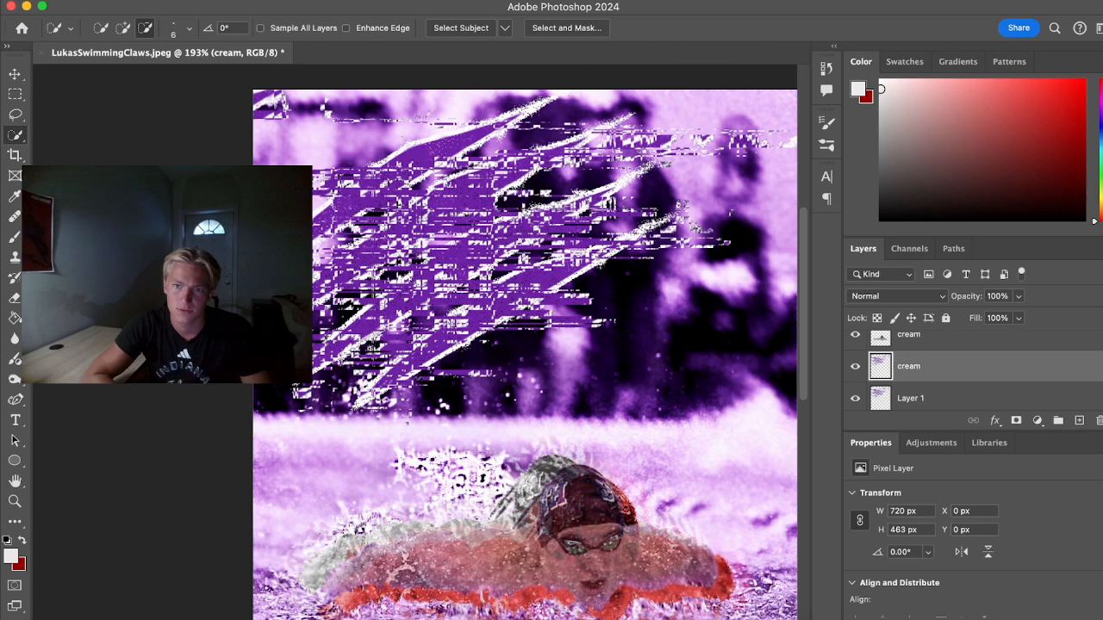
Rename the original distorted claw mark layer, Layer 1, as crimson
{"action": "double_click", "coordinate": [909, 401]}
{"action": "type", "text": "crimson"}
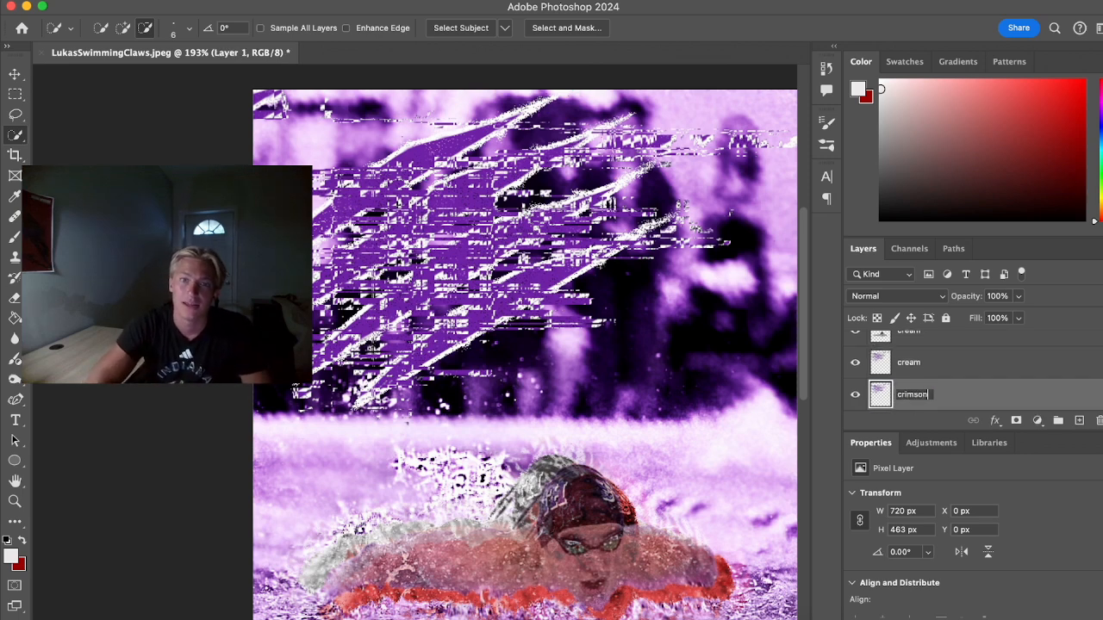
{"action": "key", "text": "Return"}
{"action": "scroll", "coordinate": [921, 382], "scroll_direction": "down", "scroll_amount": 1}
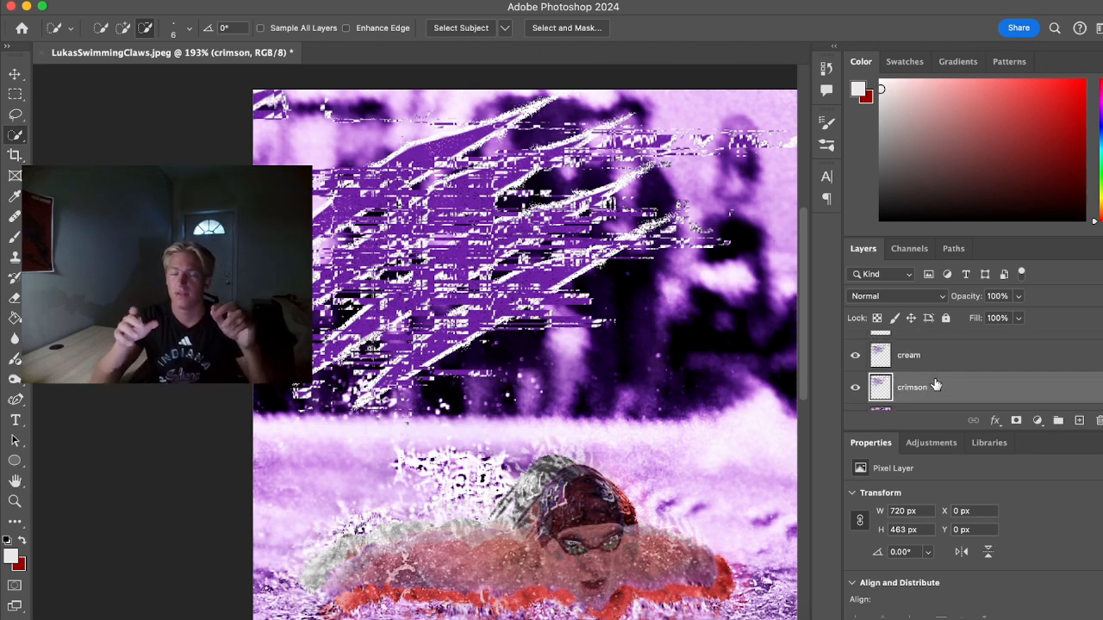
Colorize the cream claw mark layer with Hue/Saturation, using hue 0, saturation 0 and lightness +20
{"action": "left_click", "coordinate": [936, 355]}
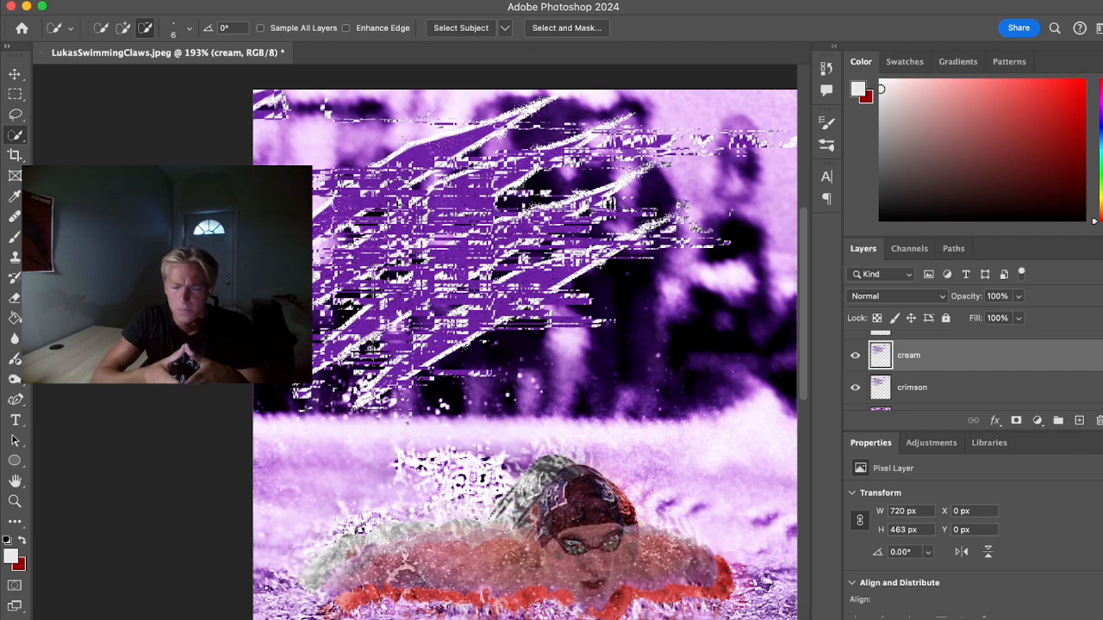
{"action": "left_click", "coordinate": [276, 3]}
{"action": "mouse_move", "coordinate": [233, 5]}
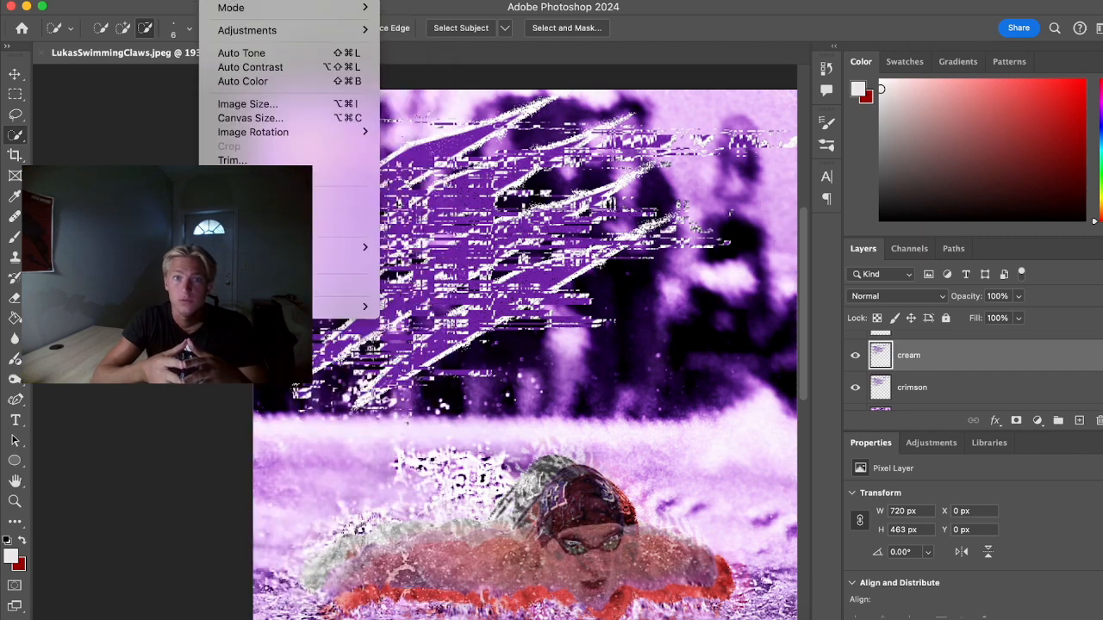
{"action": "mouse_move", "coordinate": [234, 31]}
{"action": "left_click", "coordinate": [414, 110]}
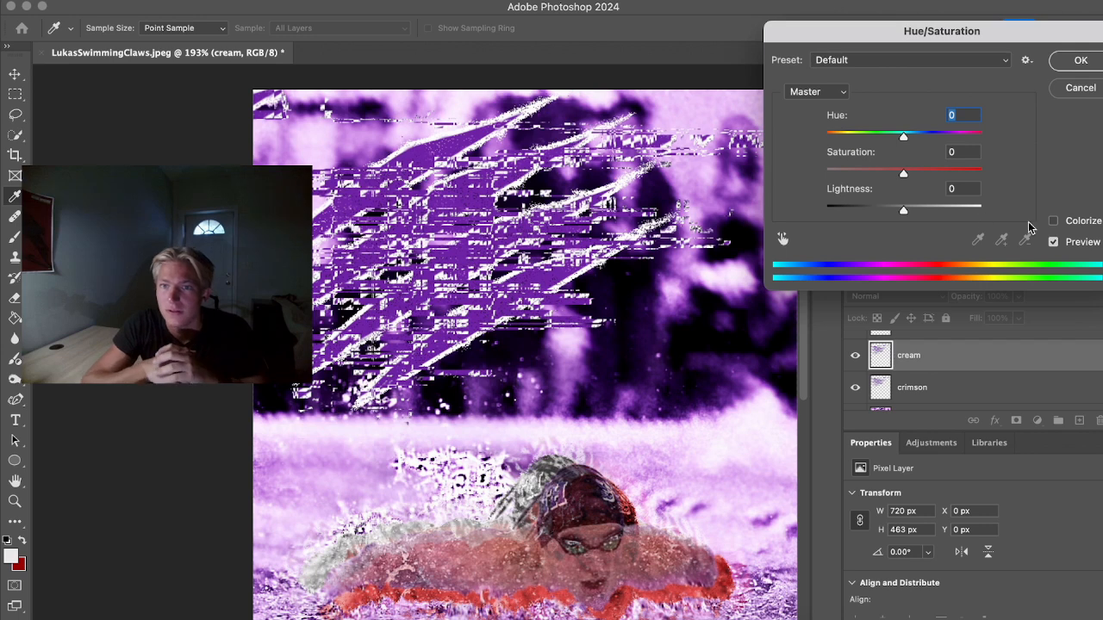
{"action": "left_click", "coordinate": [1054, 221]}
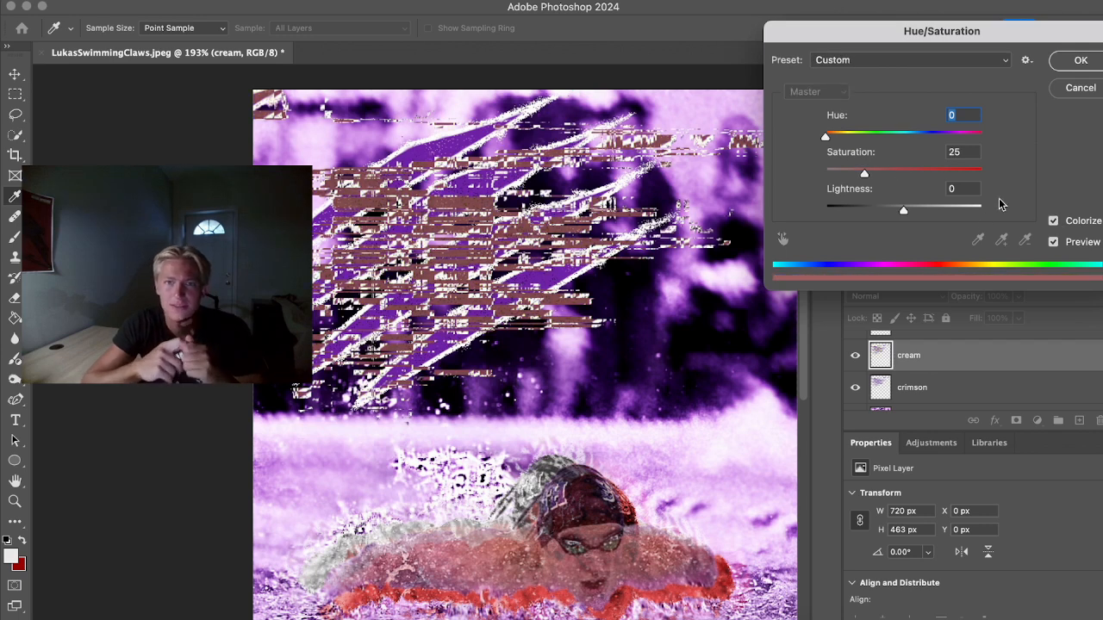
{"action": "left_click_drag", "start_coordinate": [864, 171], "coordinate": [825, 173]}
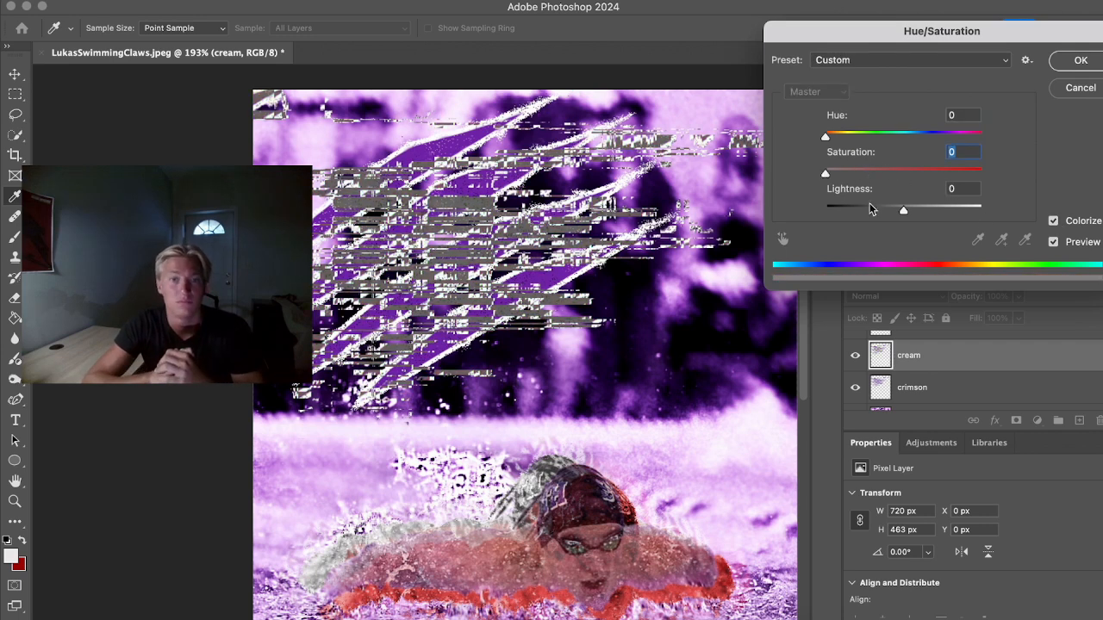
{"action": "left_click_drag", "start_coordinate": [903, 213], "coordinate": [919, 209]}
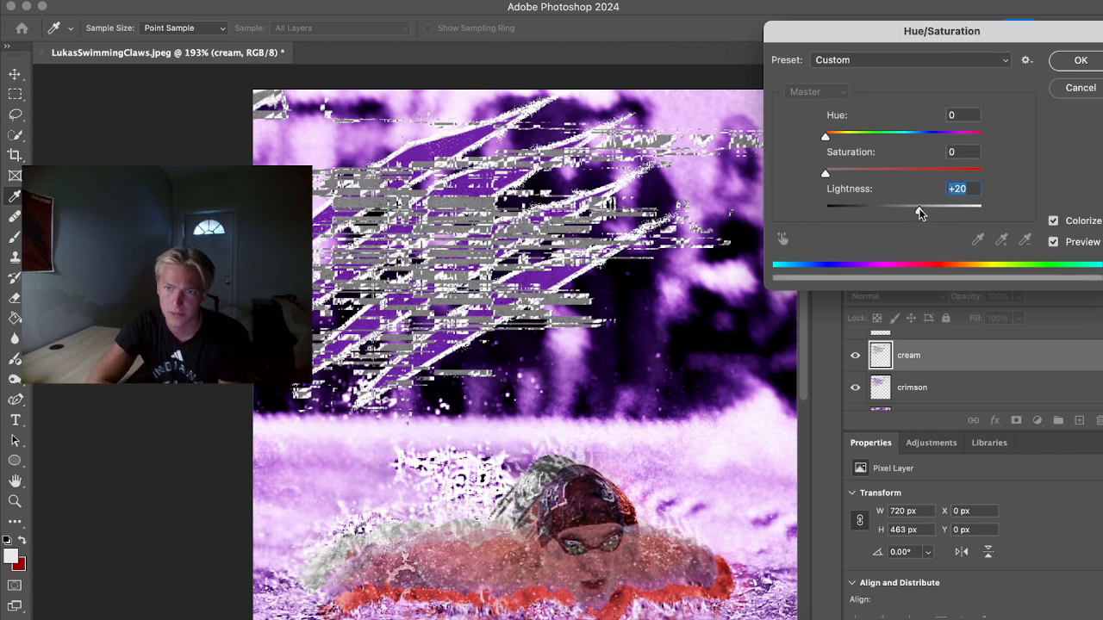
{"action": "left_click", "coordinate": [1076, 61]}
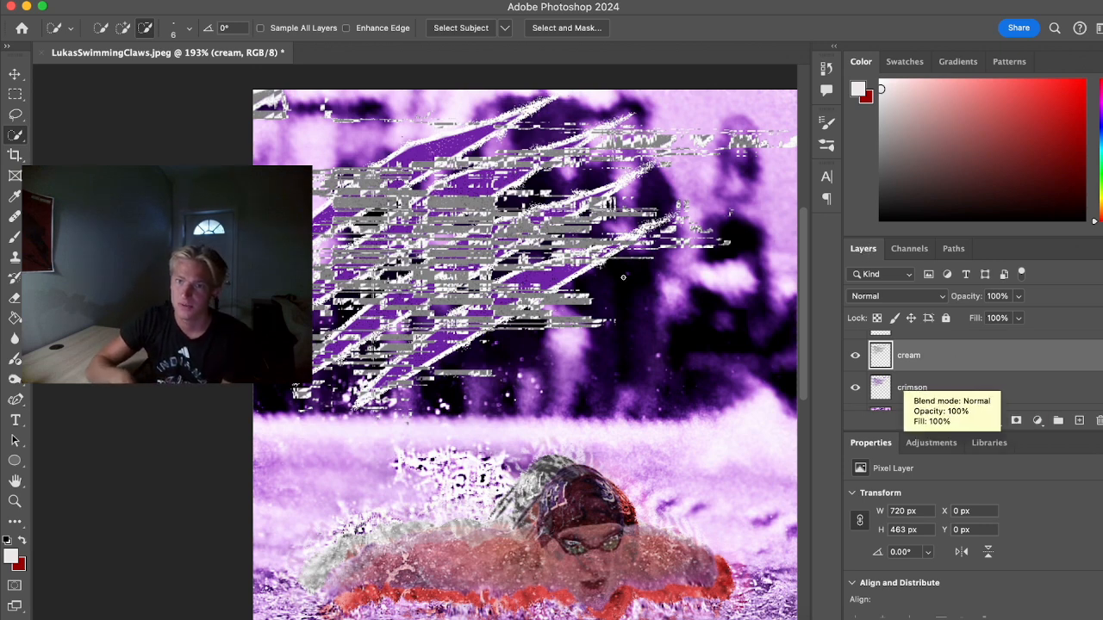
Nudge the cream claw mark layer to the left and up, to X -17 px and about Y -20 px
{"action": "left_click", "coordinate": [16, 74]}
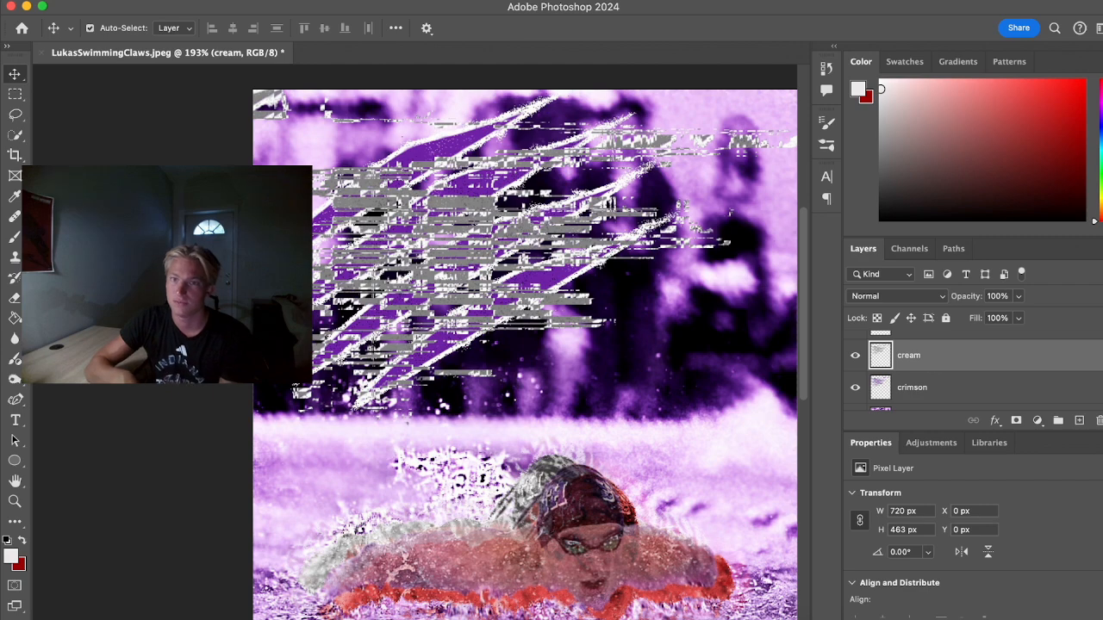
{"action": "key", "text": "Right"}
{"action": "key", "text": "Right"}
{"action": "key", "text": "Left"}
{"action": "key", "text": "Left"}
{"action": "key", "text": "Left"}
{"action": "key", "text": "Left"}
{"action": "key", "text": "Left"}
{"action": "key", "text": "Left"}
{"action": "key", "text": "Left"}
{"action": "key", "text": "Left"}
{"action": "key", "text": "Left"}
{"action": "key", "text": "Left"}
{"action": "key", "text": "Left"}
{"action": "key", "text": "Left"}
{"action": "key", "text": "Left"}
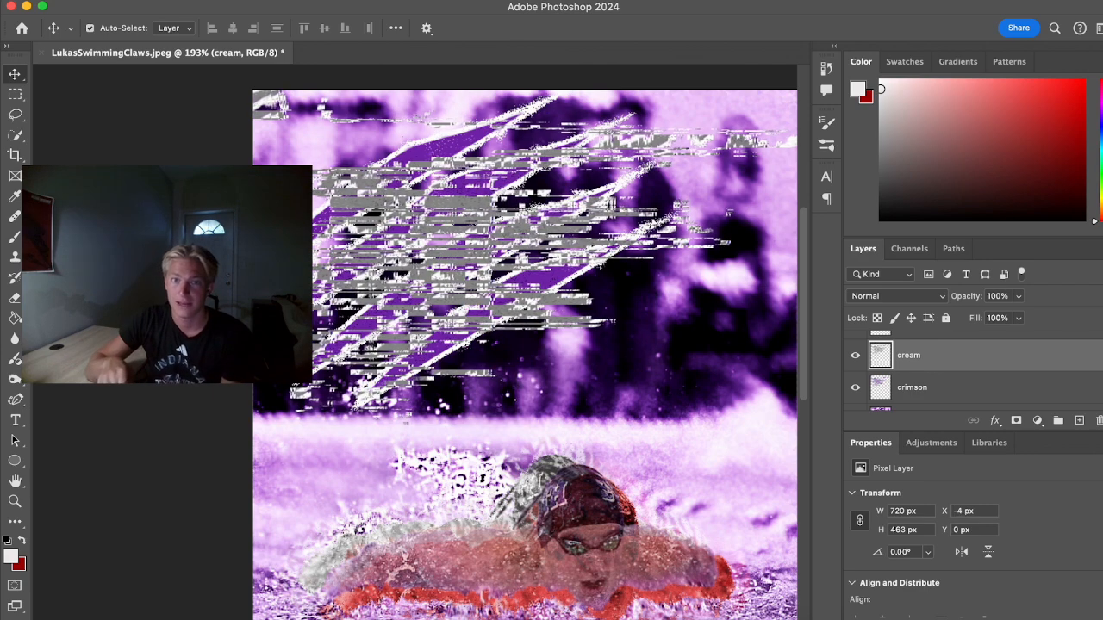
{"action": "key", "text": "Left"}
{"action": "key", "text": "Left"}
{"action": "key", "text": "Left"}
{"action": "key", "text": "Left"}
{"action": "key", "text": "Left"}
{"action": "key", "text": "Left"}
{"action": "key", "text": "Left"}
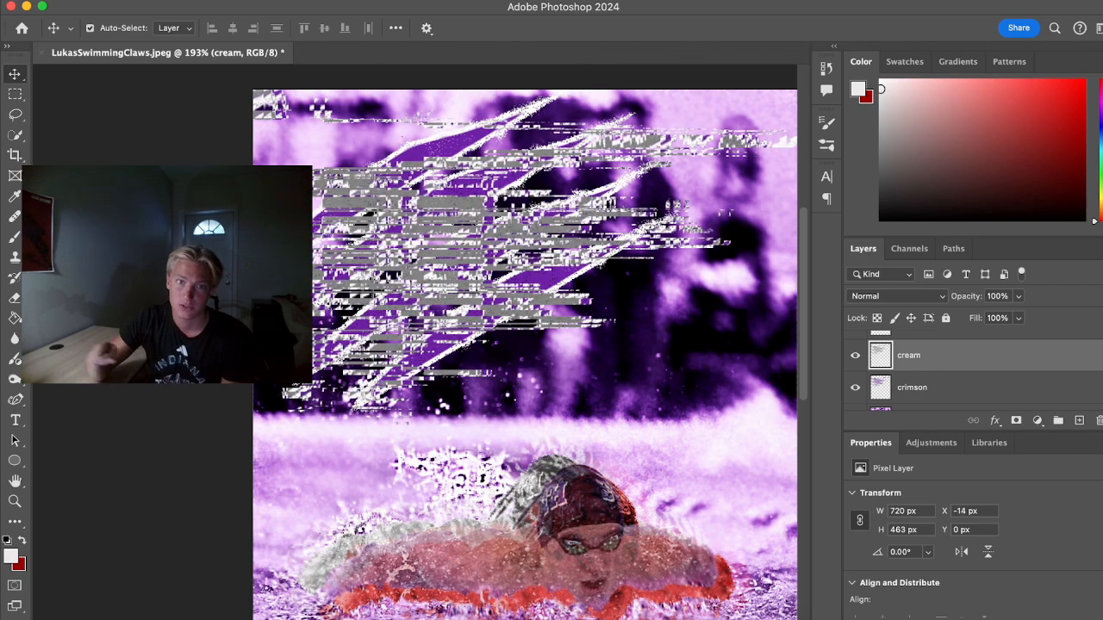
{"action": "key", "text": "Up"}
{"action": "key", "text": "Up"}
{"action": "key", "text": "Up"}
{"action": "key", "text": "Up"}
{"action": "key", "text": "Up"}
{"action": "key", "text": "Up"}
{"action": "key", "text": "Up"}
{"action": "key", "text": "Up"}
{"action": "key", "text": "Up"}
{"action": "key", "text": "Up"}
{"action": "key", "text": "Up"}
{"action": "key", "text": "Up"}
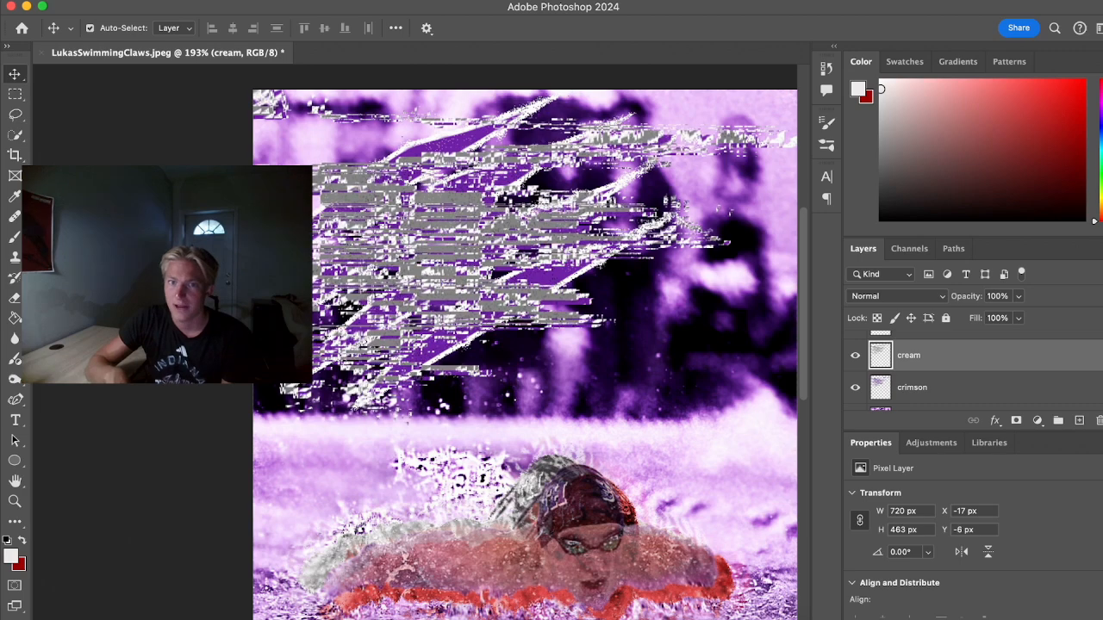
{"action": "key", "text": "Right"}
{"action": "key", "text": "Up"}
{"action": "key", "text": "Up"}
{"action": "key", "text": "Up"}
{"action": "key", "text": "Up"}
{"action": "key", "text": "Up"}
{"action": "key", "text": "Up"}
{"action": "key", "text": "Up"}
{"action": "key", "text": "Up"}
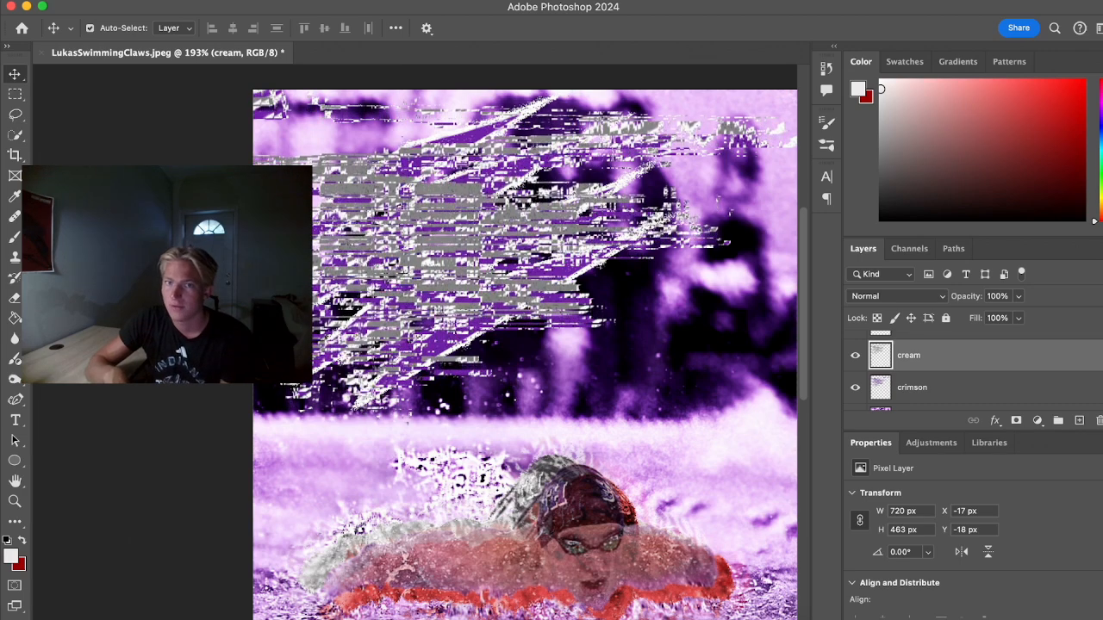
Hide the cream claw marks and colorize the crimson claw mark layer deep red using Hue/Saturation with hue 0, raised saturation and slightly lowered lightness
{"action": "left_click", "coordinate": [922, 387]}
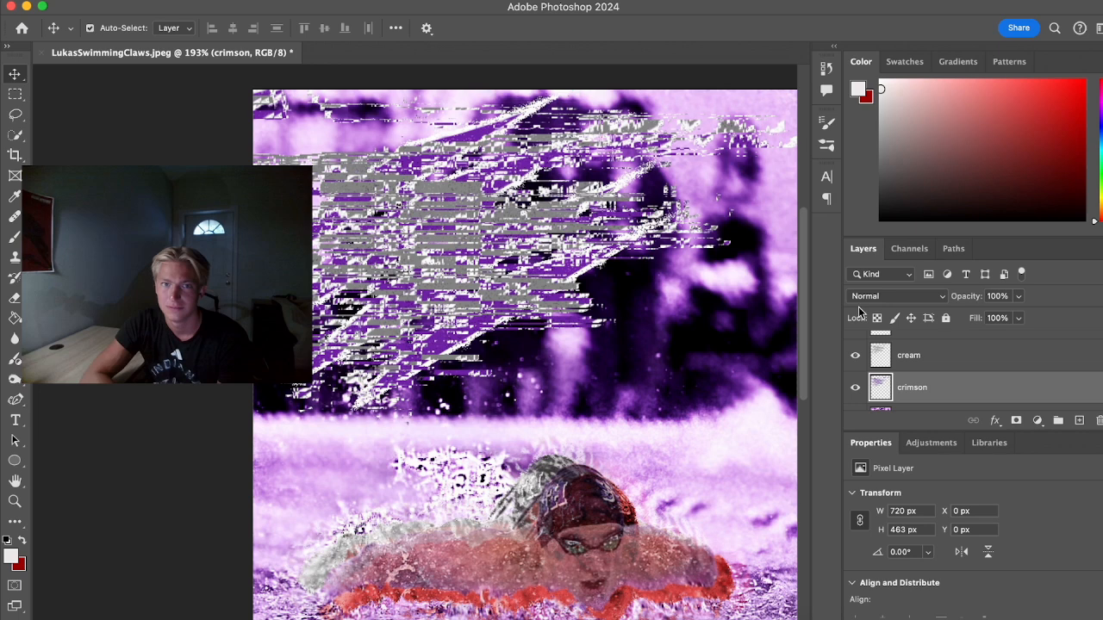
{"action": "left_click", "coordinate": [854, 355]}
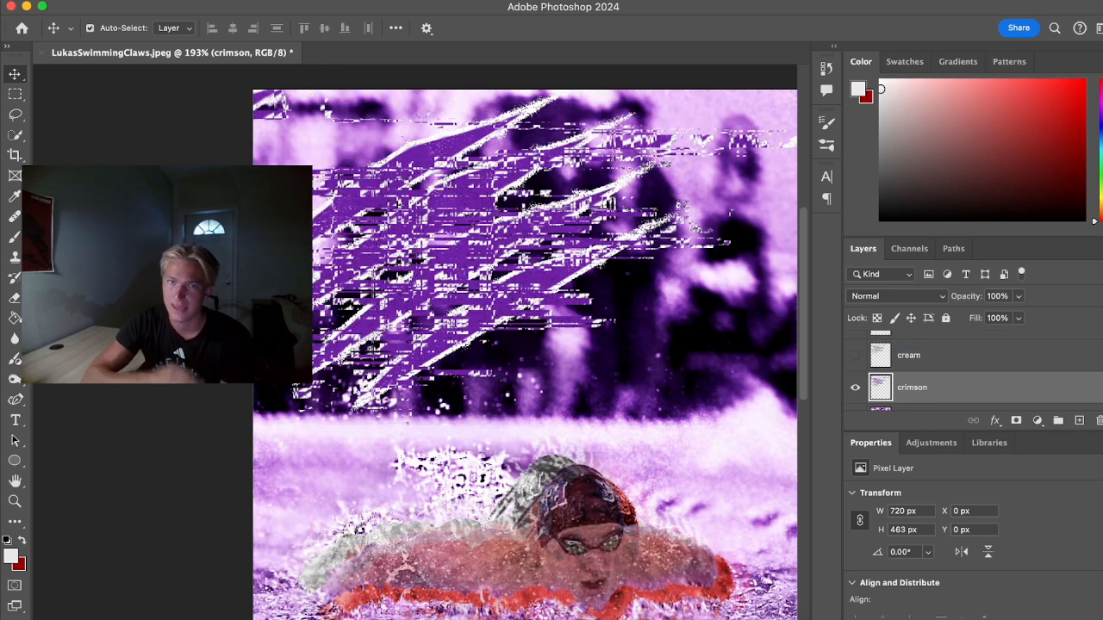
{"action": "left_click", "coordinate": [395, 1]}
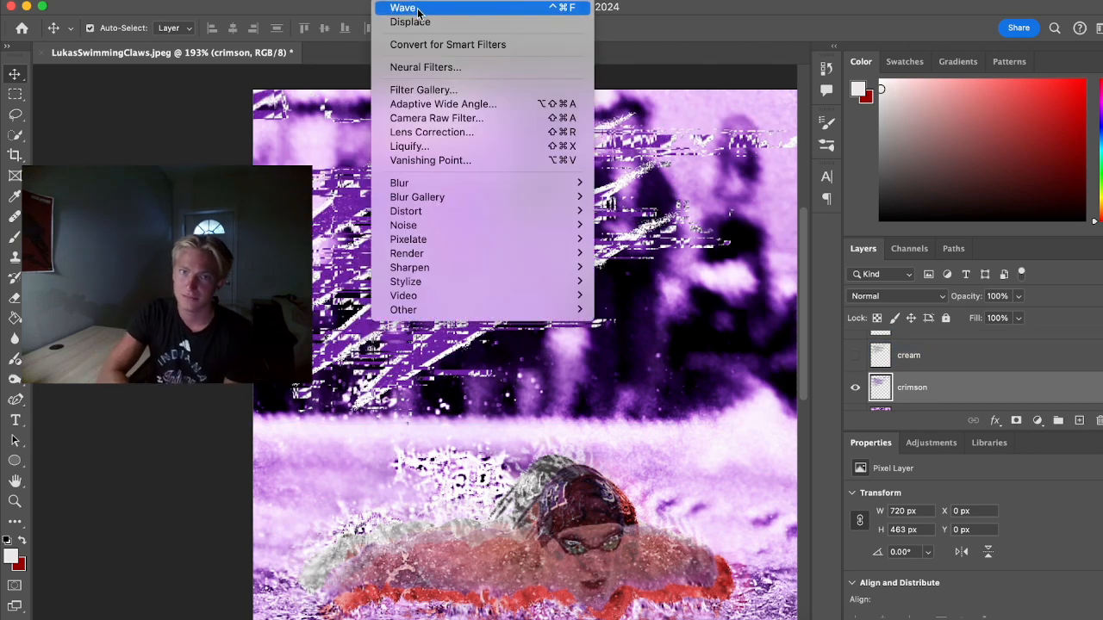
{"action": "mouse_move", "coordinate": [223, 1]}
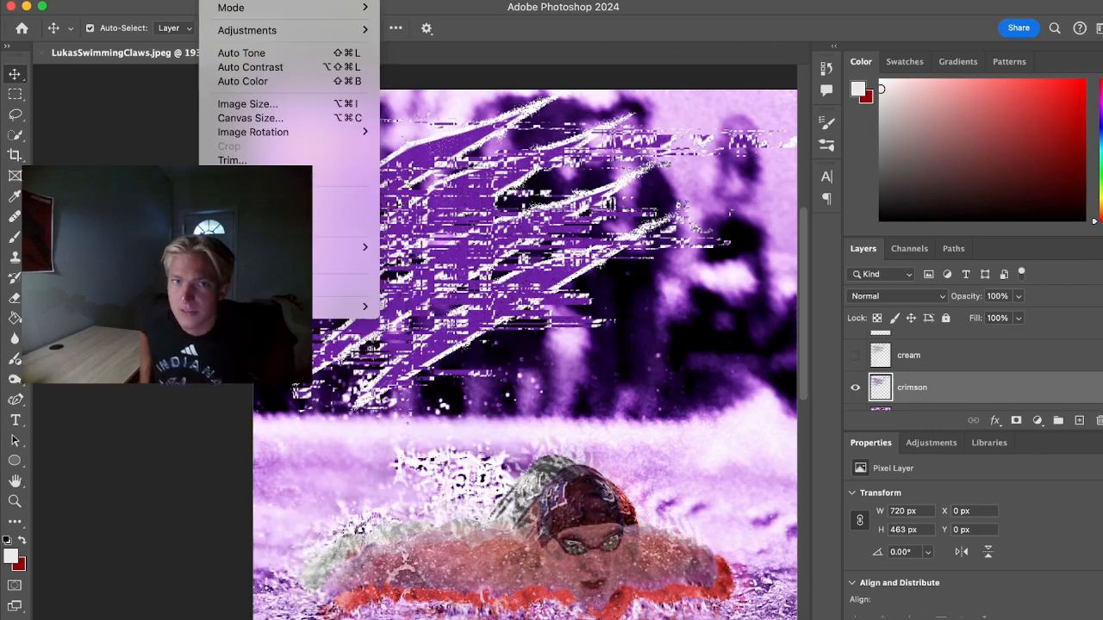
{"action": "mouse_move", "coordinate": [358, 30]}
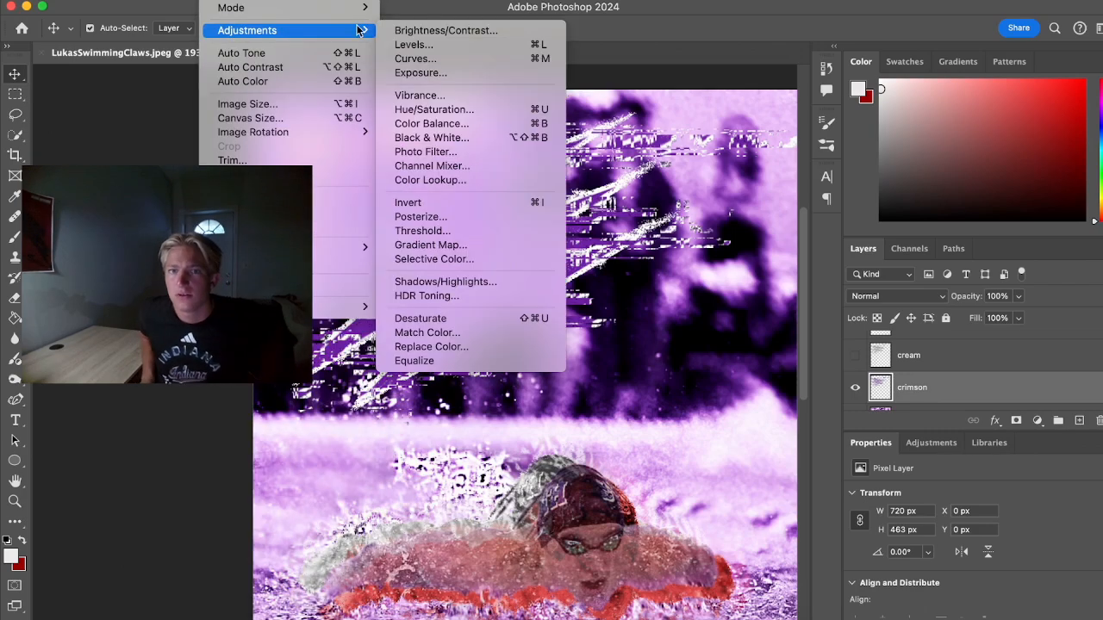
{"action": "left_click", "coordinate": [418, 109]}
{"action": "left_click", "coordinate": [1052, 221]}
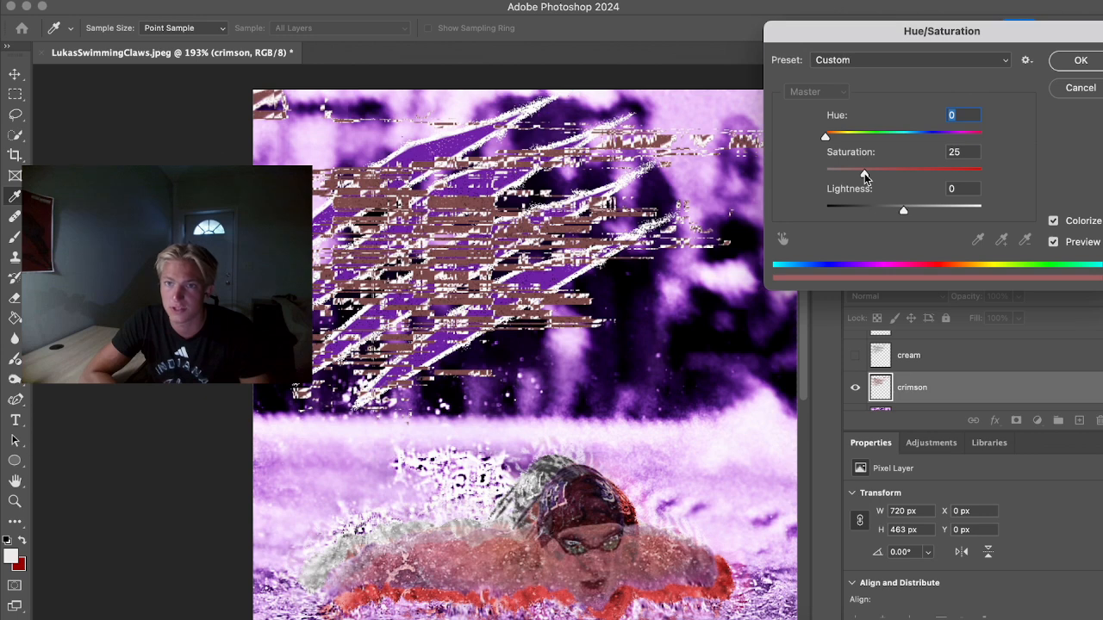
{"action": "left_click_drag", "start_coordinate": [865, 174], "coordinate": [919, 175]}
{"action": "mouse_move", "coordinate": [904, 211]}
{"action": "left_mouse_down"}
{"action": "mouse_move", "coordinate": [921, 211]}
{"action": "mouse_move", "coordinate": [896, 210]}
{"action": "left_mouse_up"}
{"action": "left_click", "coordinate": [1081, 61]}
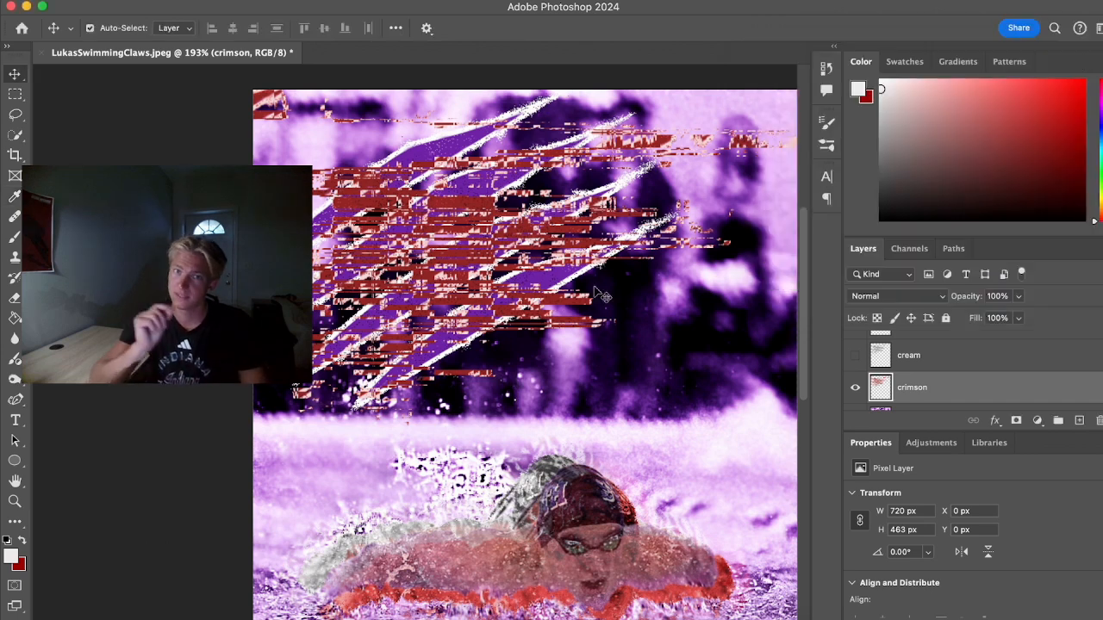
Show the cream claw marks again and nudge the crimson claw mark layer to X 20 px and Y 17 px
{"action": "left_click", "coordinate": [855, 355]}
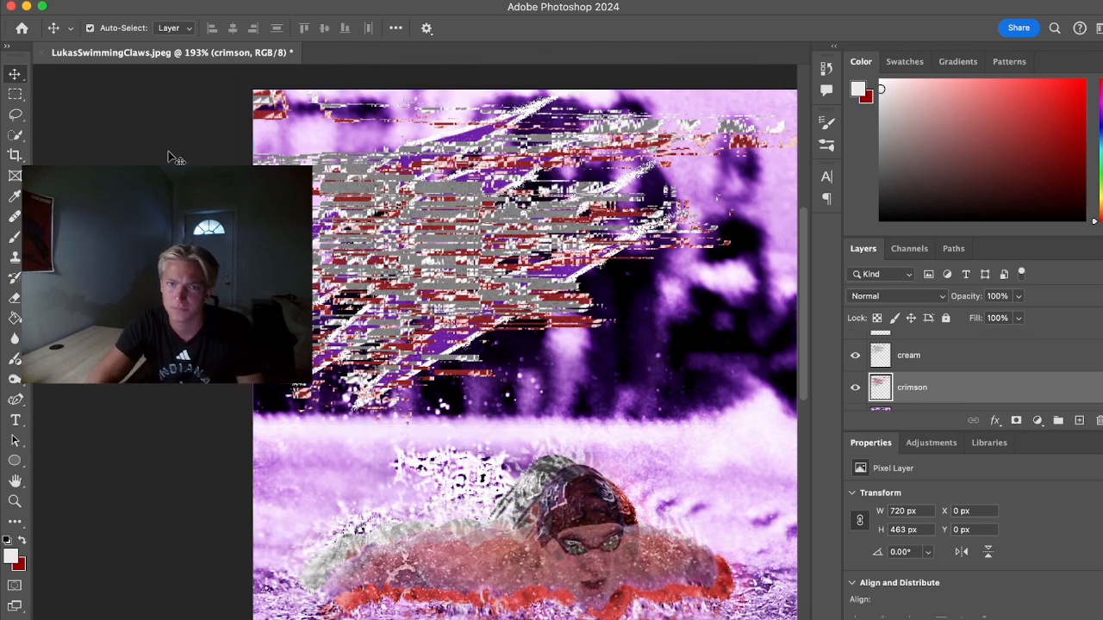
{"action": "key", "text": "Right"}
{"action": "key", "text": "Right"}
{"action": "key", "text": "Right"}
{"action": "key", "text": "Right"}
{"action": "key", "text": "Right"}
{"action": "key", "text": "Right"}
{"action": "key", "text": "Right"}
{"action": "key", "text": "Right"}
{"action": "key", "text": "Right"}
{"action": "key", "text": "Right"}
{"action": "key", "text": "Right"}
{"action": "key", "text": "Right"}
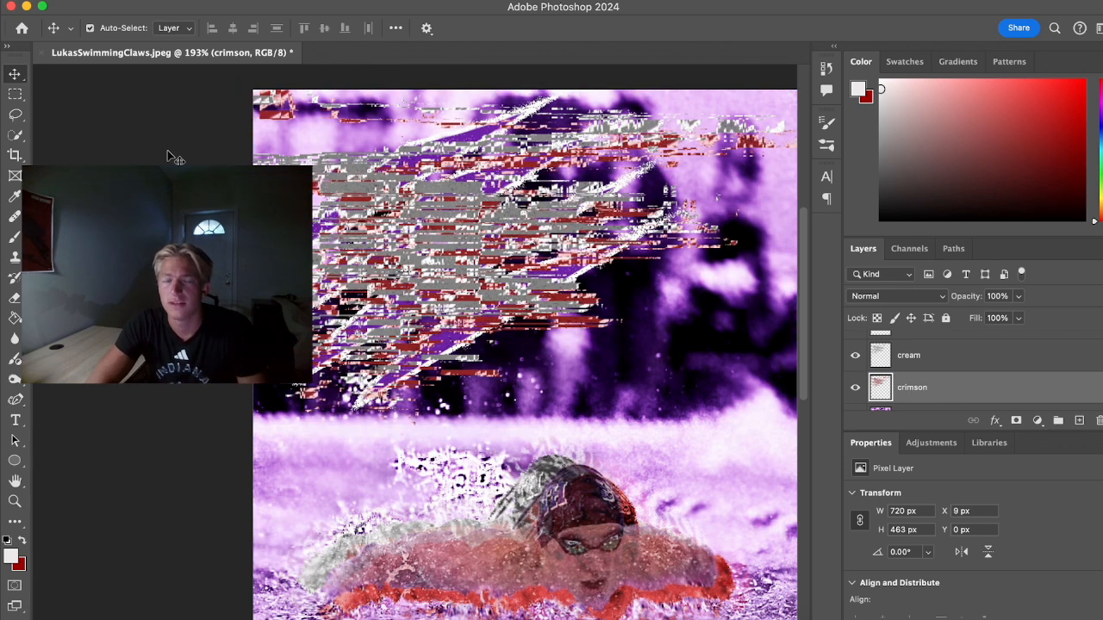
{"action": "key", "text": "Right"}
{"action": "key", "text": "Right"}
{"action": "key", "text": "Right"}
{"action": "key", "text": "Right"}
{"action": "key", "text": "Right"}
{"action": "key", "text": "Right"}
{"action": "key", "text": "Right"}
{"action": "key", "text": "Right"}
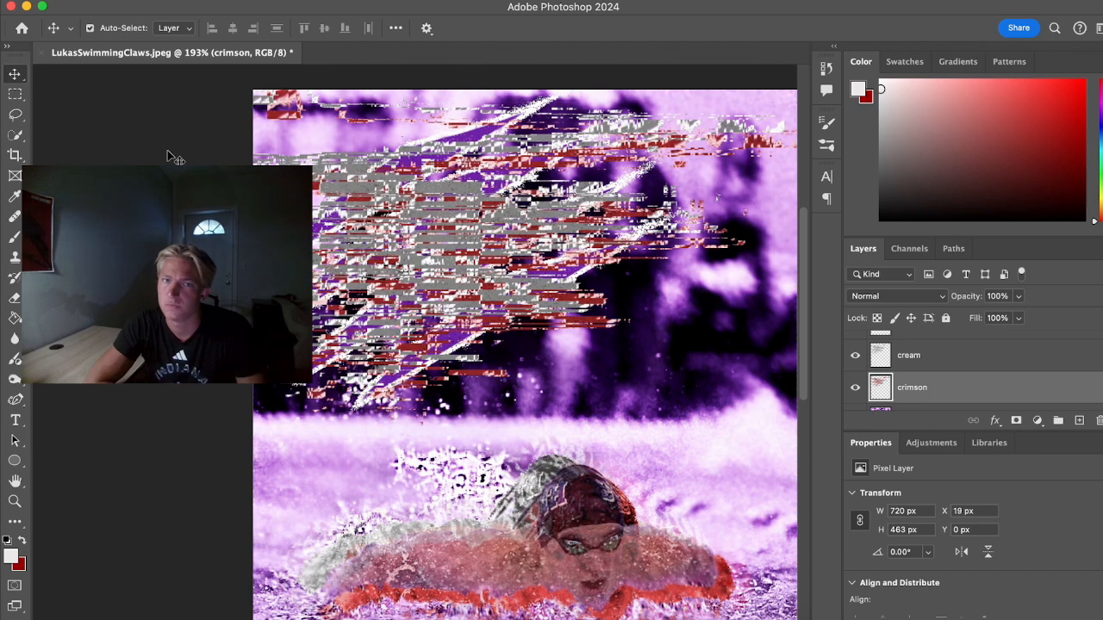
{"action": "key", "text": "Down"}
{"action": "key", "text": "Down"}
{"action": "key", "text": "Down"}
{"action": "key", "text": "Down"}
{"action": "key", "text": "Down"}
{"action": "key", "text": "Down"}
{"action": "key", "text": "Down"}
{"action": "key", "text": "Down"}
{"action": "key", "text": "Down"}
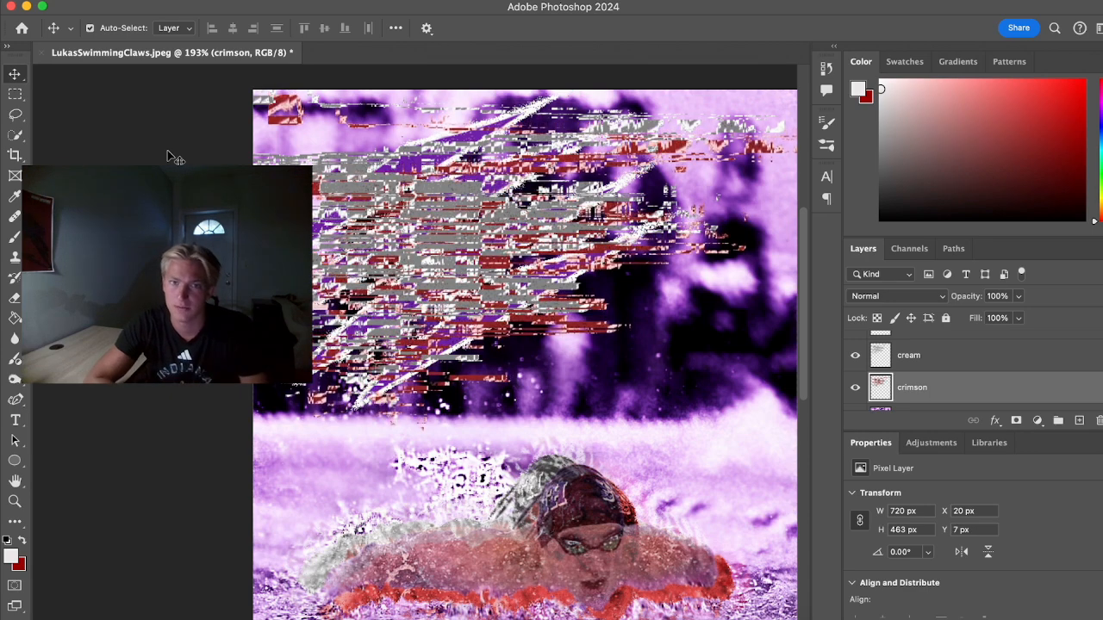
{"action": "key", "text": "Down"}
{"action": "key", "text": "Down"}
{"action": "key", "text": "Down"}
{"action": "key", "text": "Down"}
{"action": "key", "text": "Down"}
{"action": "key", "text": "Down"}
{"action": "key", "text": "Down"}
{"action": "key", "text": "Down"}
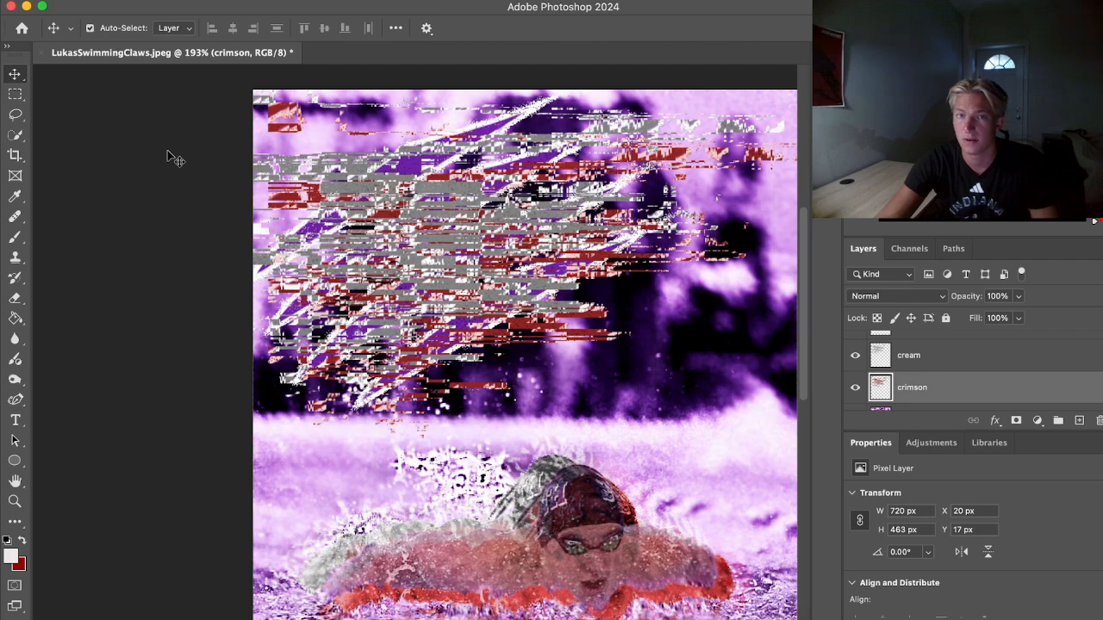
Free-transform the crimson claw marks, rotating them about 180° and moving them up and left over the cream ones, to about X -177 px, Y -60 px
{"action": "key", "text": "super+t"}
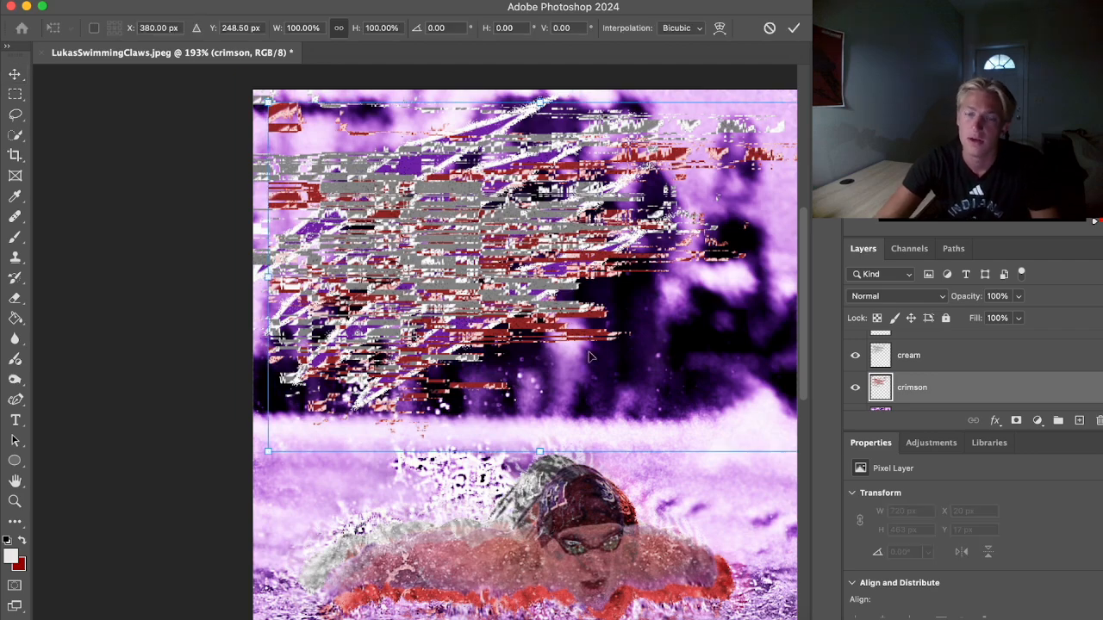
{"action": "left_click_drag", "start_coordinate": [219, 308], "coordinate": [744, 230]}
{"action": "scroll", "coordinate": [599, 224], "scroll_direction": "right", "scroll_amount": 2}
{"action": "left_click_drag", "start_coordinate": [743, 230], "coordinate": [742, 227]}
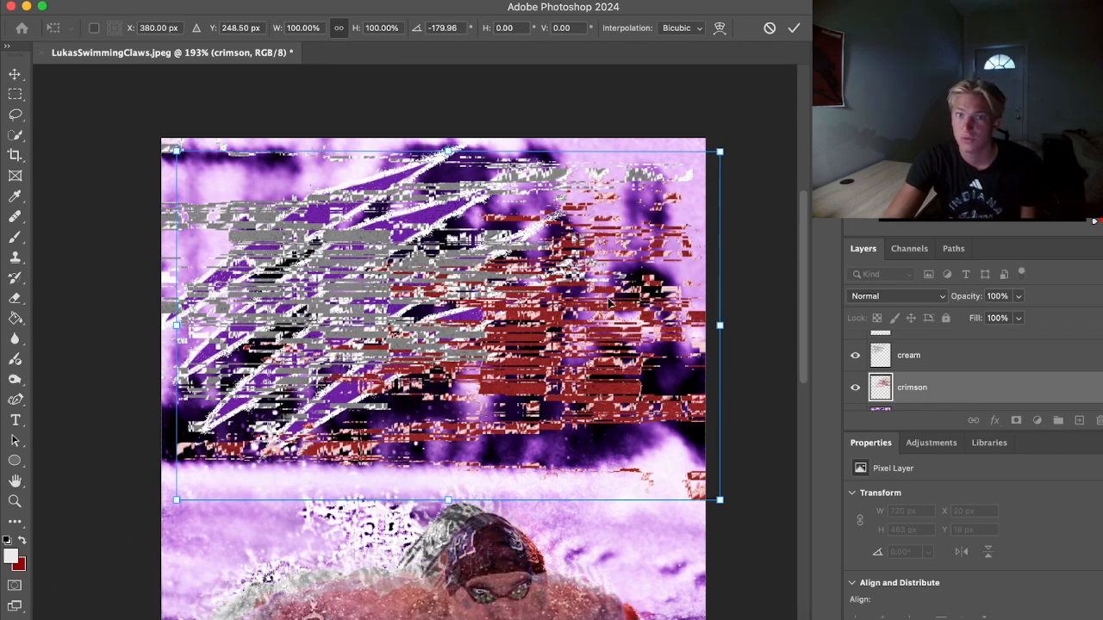
{"action": "left_click_drag", "start_coordinate": [609, 302], "coordinate": [459, 252]}
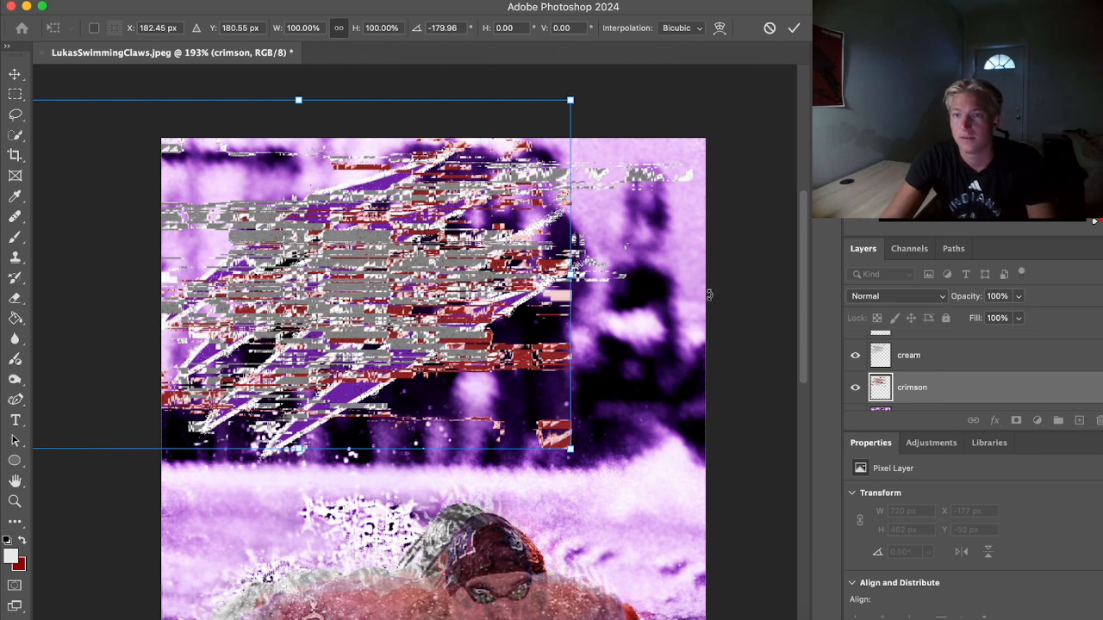
Lower the cream claw mark layer's opacity to 85% and set its blending mode to Dissolve
{"action": "left_click", "coordinate": [914, 354]}
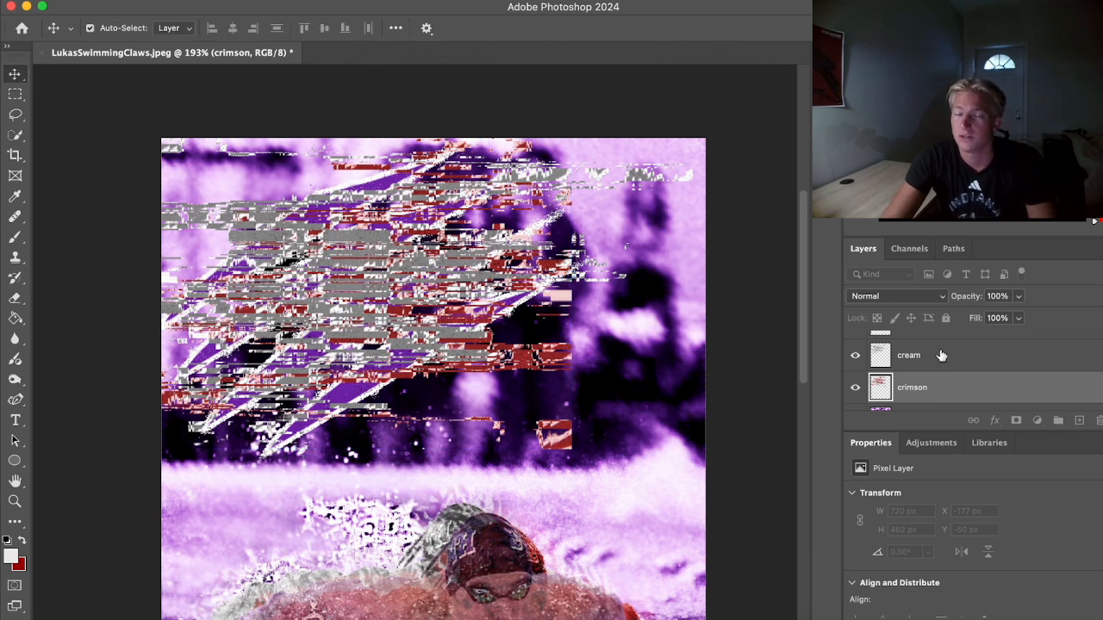
{"action": "left_click", "coordinate": [1018, 296]}
{"action": "mouse_move", "coordinate": [1020, 314]}
{"action": "left_mouse_down"}
{"action": "mouse_move", "coordinate": [1003, 318]}
{"action": "mouse_move", "coordinate": [1007, 297]}
{"action": "left_mouse_up"}
{"action": "left_click", "coordinate": [940, 285]}
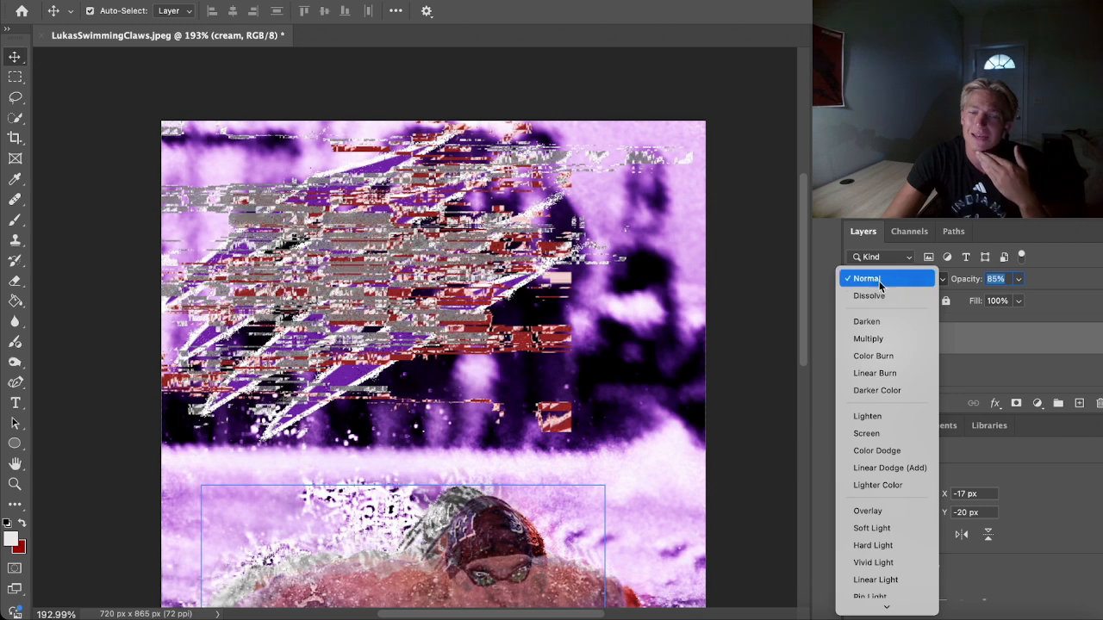
{"action": "left_click", "coordinate": [878, 297]}
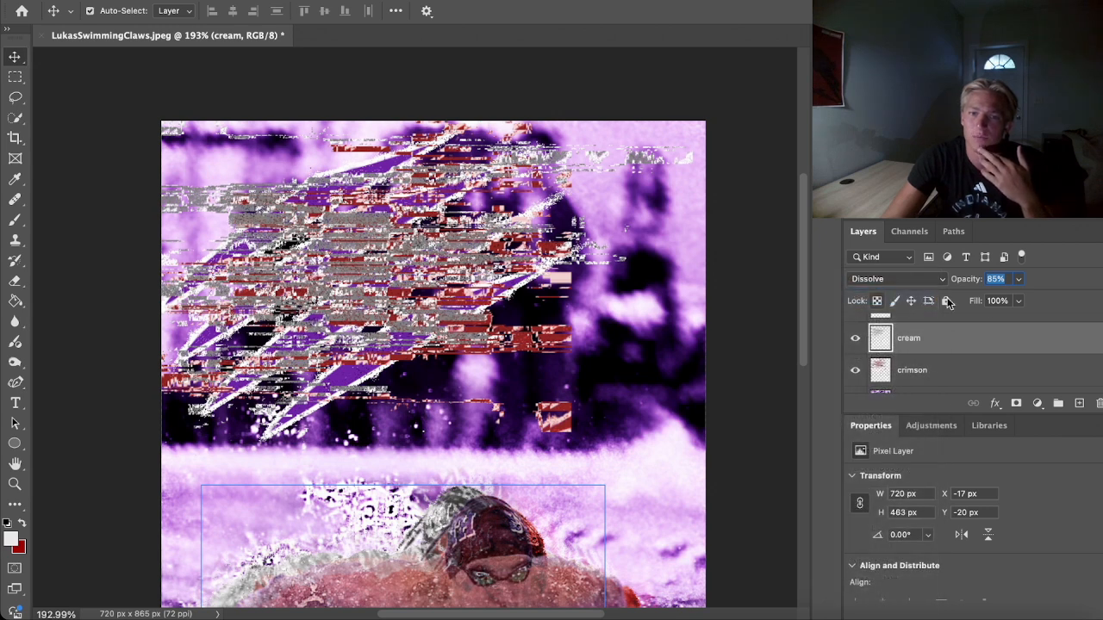
Set the crimson claw mark layer's blending mode to Dissolve, leaving its opacity at 100%
{"action": "left_click", "coordinate": [962, 372]}
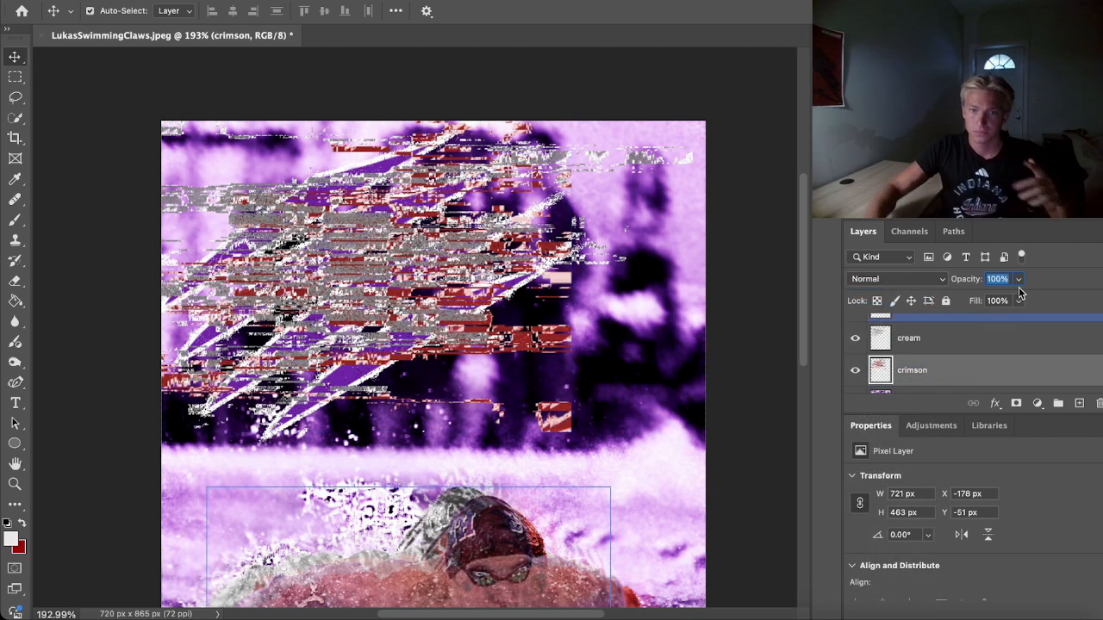
{"action": "left_click", "coordinate": [1019, 280]}
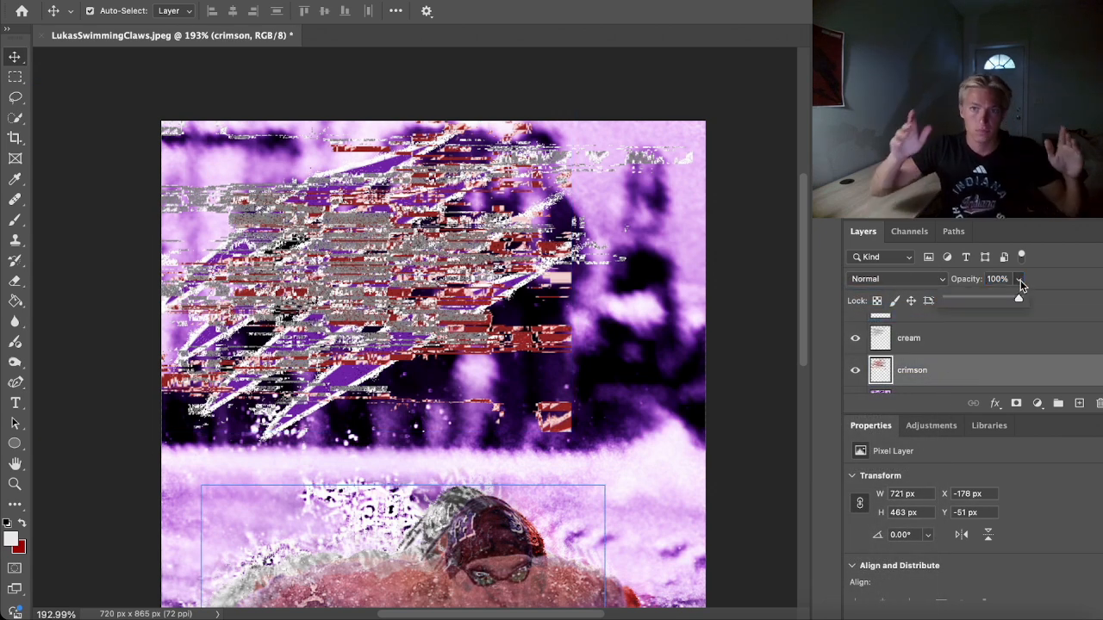
{"action": "left_click", "coordinate": [1020, 279]}
{"action": "left_click", "coordinate": [897, 279]}
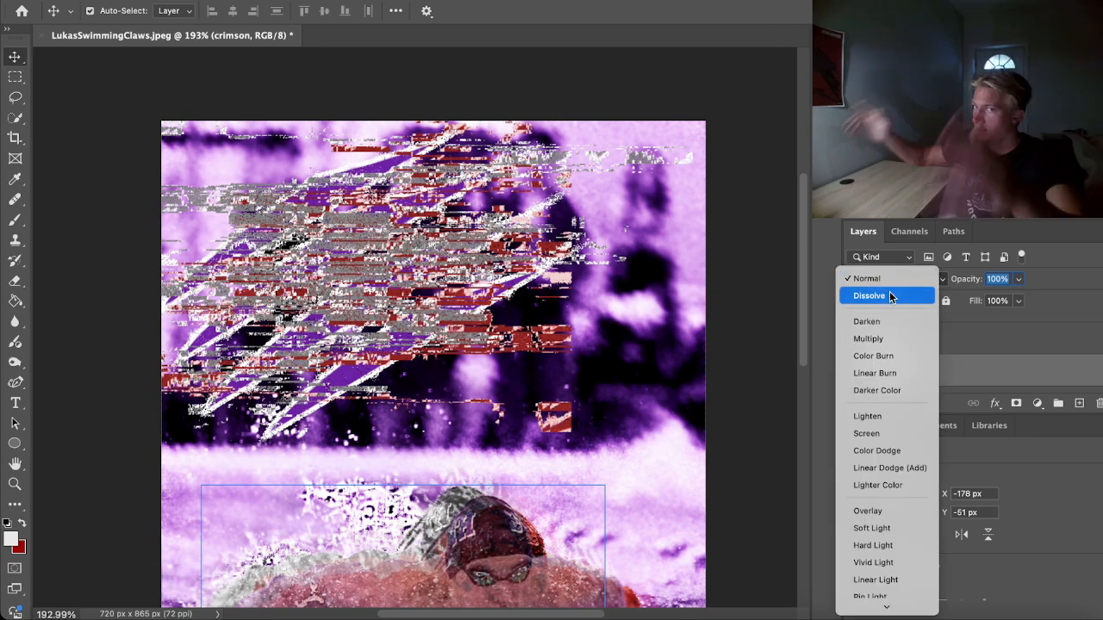
{"action": "left_click", "coordinate": [882, 295]}
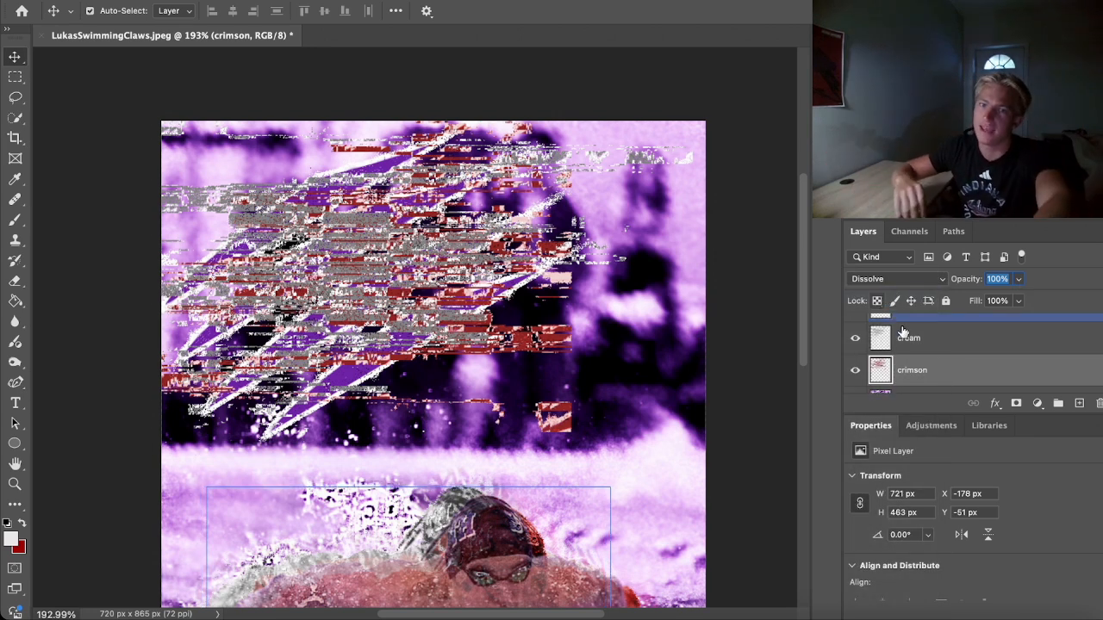
{"action": "left_click", "coordinate": [902, 336]}
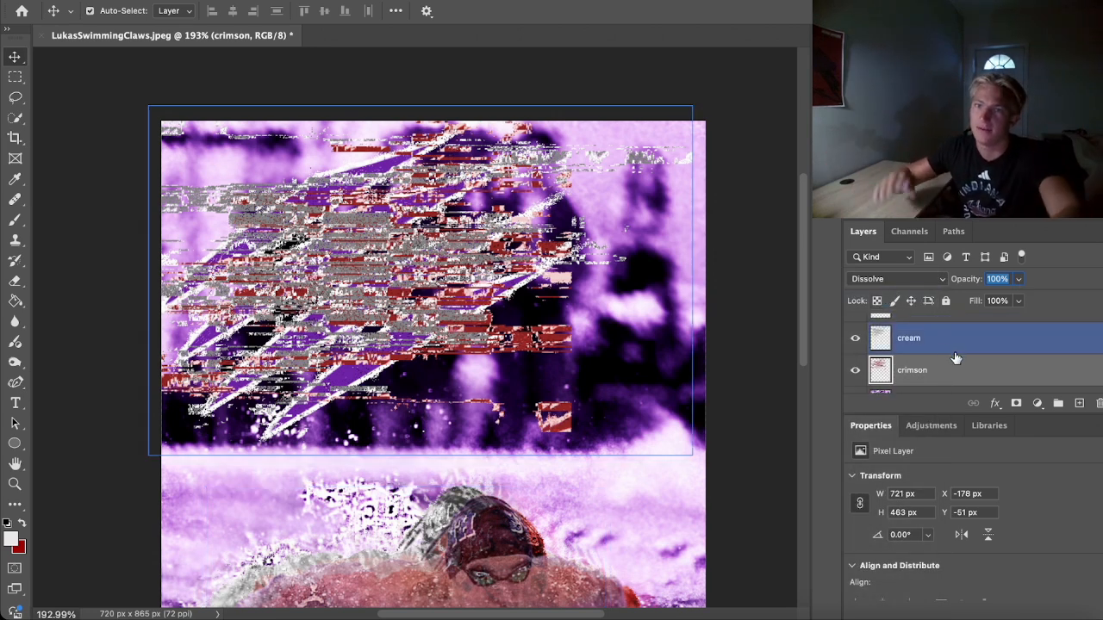
Scale the crimson claw marks down proportionally to about 659 × 423 px with Free Transform, keeping their upper-left corner fixed
{"action": "scroll", "coordinate": [955, 355], "scroll_direction": "down", "scroll_amount": 1}
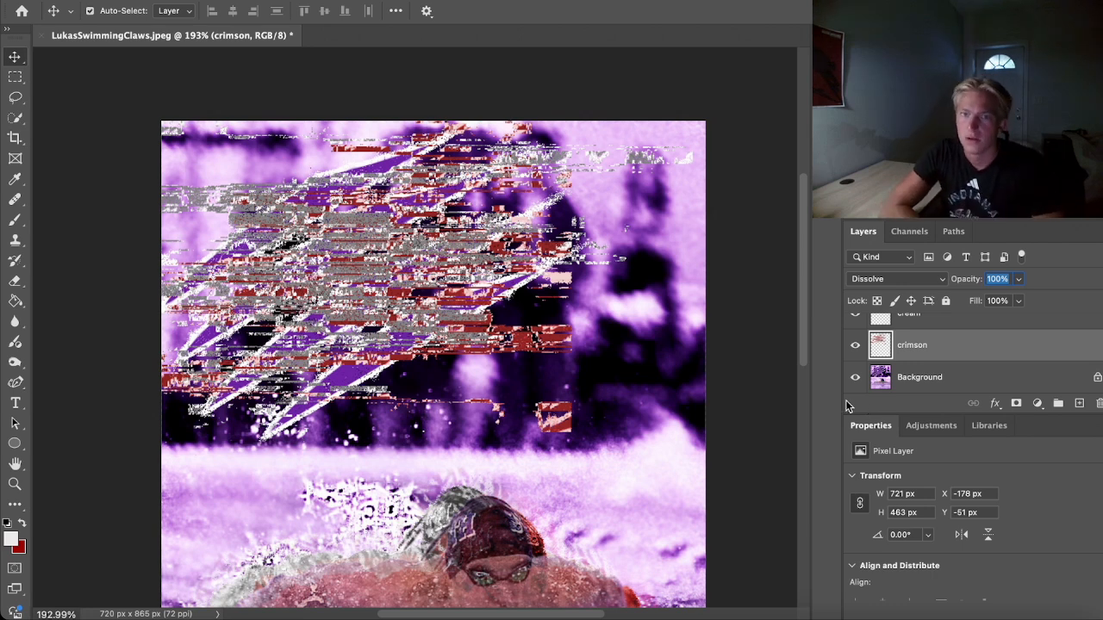
{"action": "key", "text": "ctrl+t"}
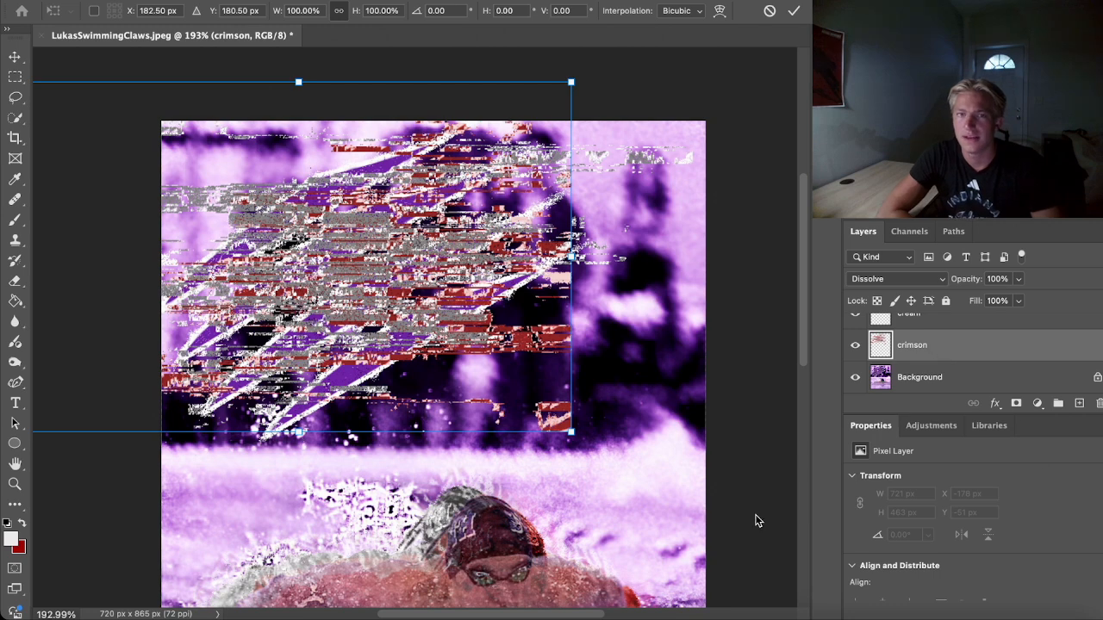
{"action": "left_click_drag", "start_coordinate": [572, 432], "coordinate": [524, 400]}
{"action": "key", "text": "Return"}
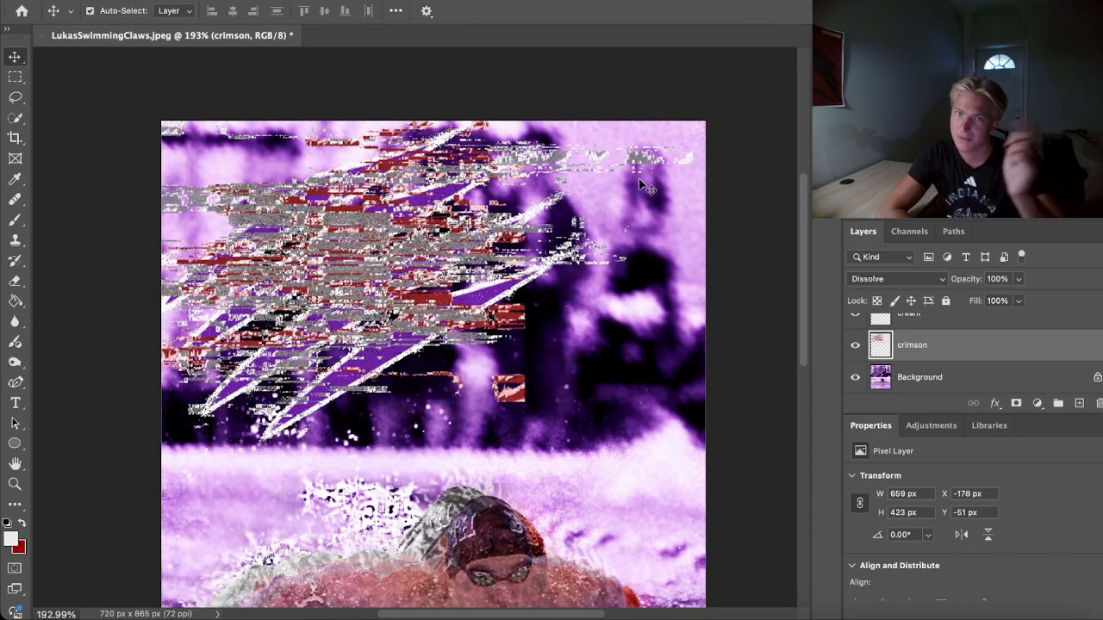
Shrink the cream claw marks and shift them up and left, and move the crimson marks to about X -175 px, Y -23 px
{"action": "left_click", "coordinate": [648, 170]}
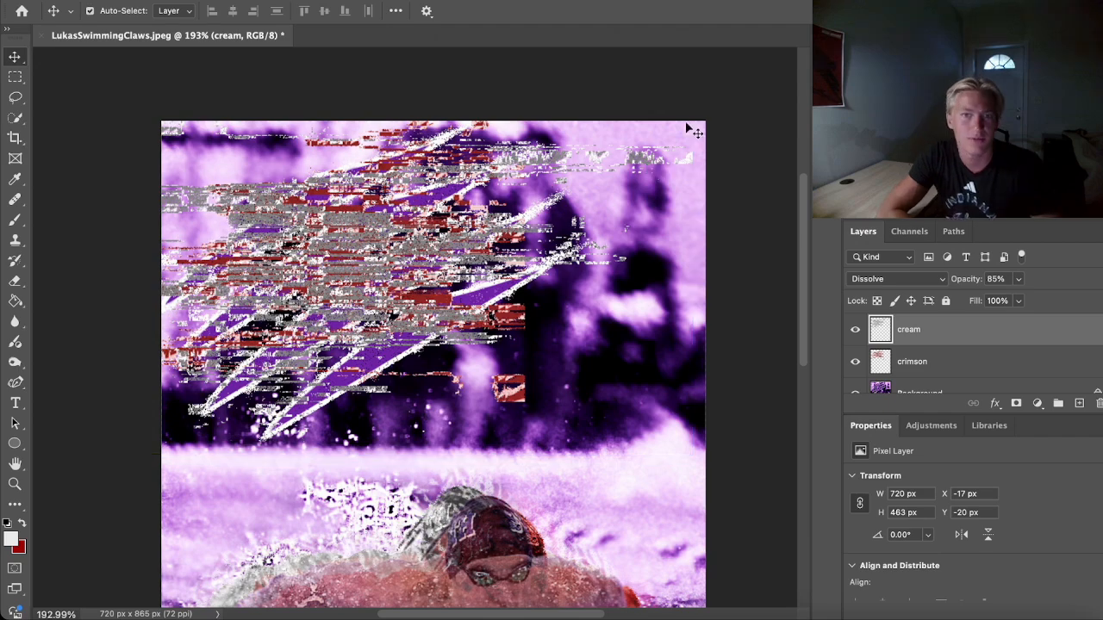
{"action": "key", "text": "ctrl+t"}
{"action": "left_click_drag", "start_coordinate": [693, 106], "coordinate": [599, 165]}
{"action": "left_click_drag", "start_coordinate": [343, 304], "coordinate": [310, 239]}
{"action": "key", "text": "Return"}
{"action": "mouse_move", "coordinate": [463, 335]}
{"action": "left_mouse_down"}
{"action": "mouse_move", "coordinate": [433, 330]}
{"action": "mouse_move", "coordinate": [517, 321]}
{"action": "mouse_move", "coordinate": [478, 319]}
{"action": "mouse_move", "coordinate": [454, 343]}
{"action": "left_mouse_up"}
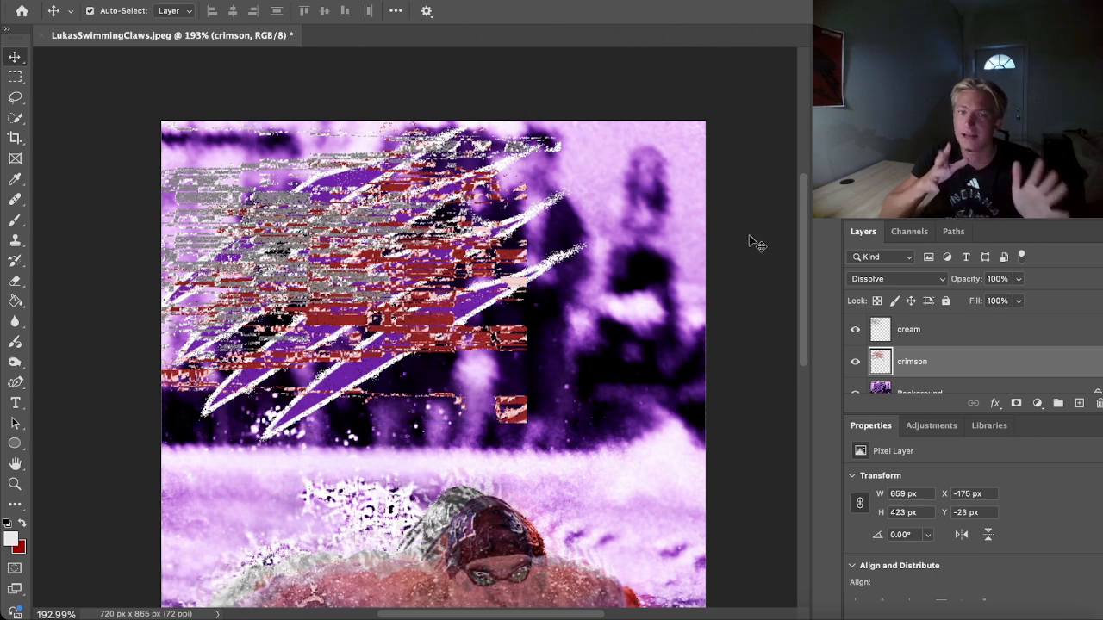
Erase the stray square fragment at the lower right of the crimson claw marks, raising the Eraser's opacity to 100%
{"action": "left_click", "coordinate": [15, 283]}
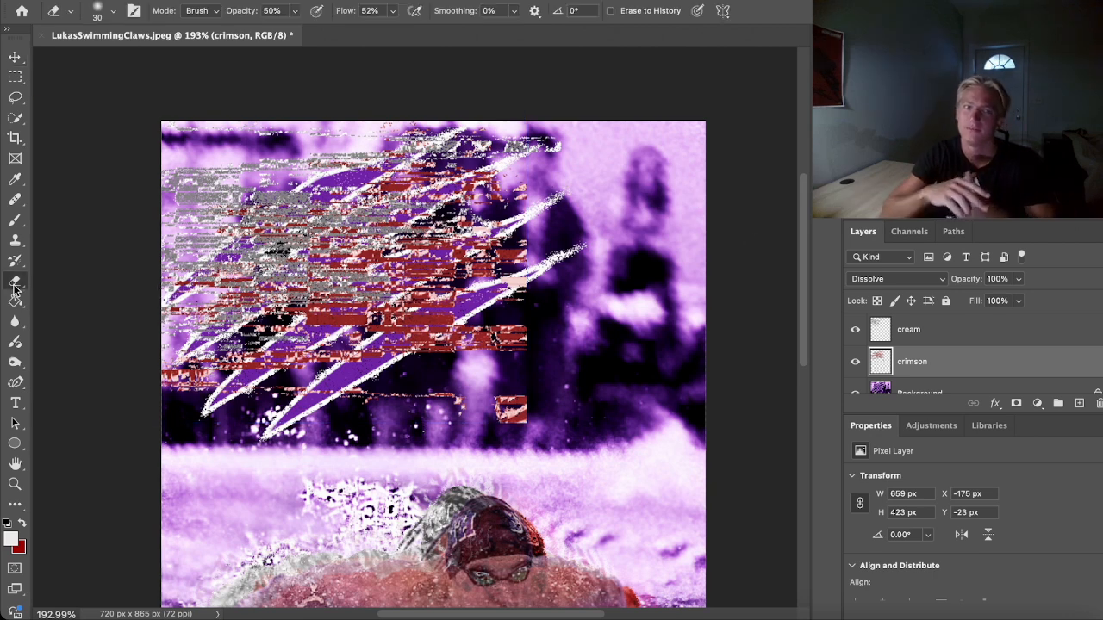
{"action": "mouse_move", "coordinate": [528, 411]}
{"action": "left_mouse_down"}
{"action": "mouse_move", "coordinate": [517, 429]}
{"action": "mouse_move", "coordinate": [496, 407]}
{"action": "mouse_move", "coordinate": [525, 415]}
{"action": "mouse_move", "coordinate": [515, 421]}
{"action": "mouse_move", "coordinate": [546, 404]}
{"action": "left_mouse_up"}
{"action": "left_click", "coordinate": [295, 11]}
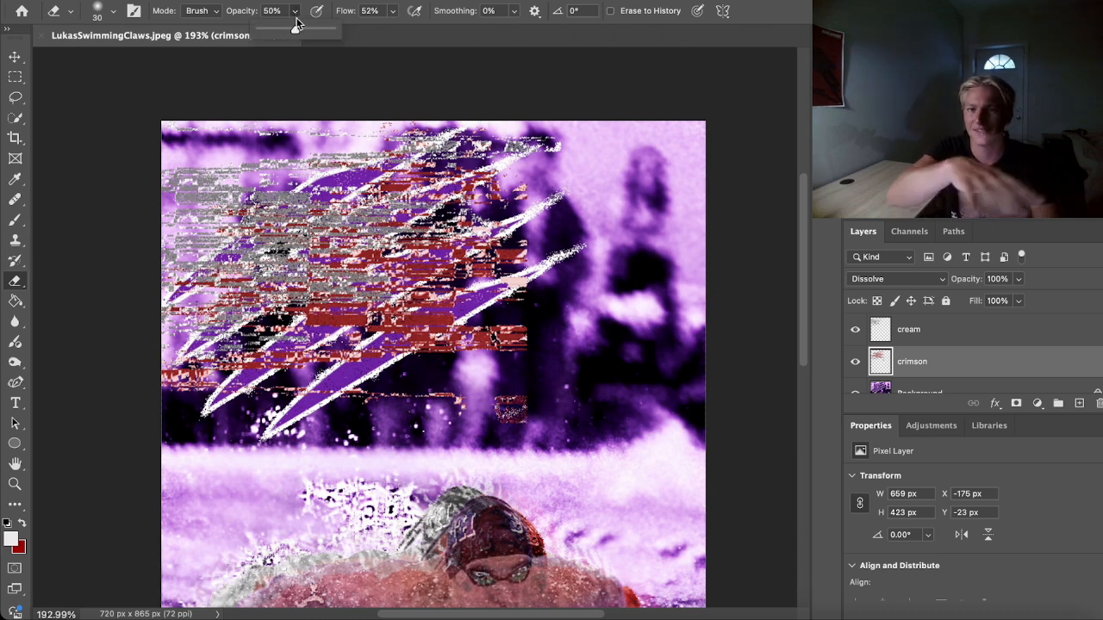
{"action": "left_click_drag", "start_coordinate": [295, 32], "coordinate": [372, 32]}
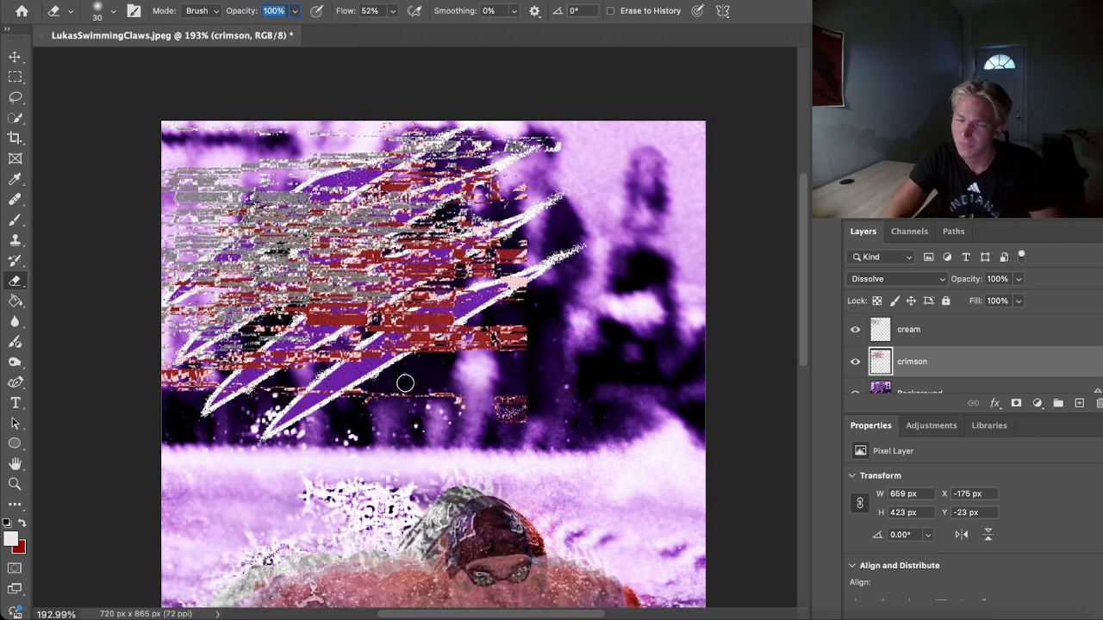
{"action": "mouse_move", "coordinate": [507, 411]}
{"action": "left_mouse_down"}
{"action": "mouse_move", "coordinate": [538, 418]}
{"action": "mouse_move", "coordinate": [491, 395]}
{"action": "mouse_move", "coordinate": [525, 407]}
{"action": "left_mouse_up"}
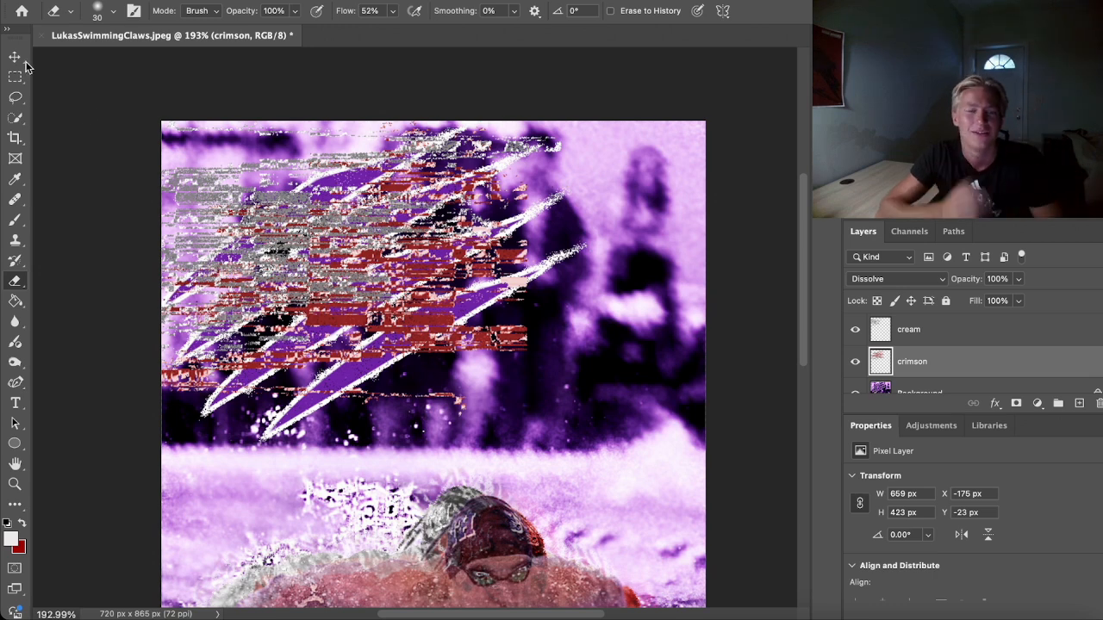
Move the crimson claw marks slightly right and up to about X -157 px, Y -29 px
{"action": "left_click", "coordinate": [16, 58]}
{"action": "mouse_move", "coordinate": [372, 339]}
{"action": "left_mouse_down"}
{"action": "mouse_move", "coordinate": [383, 341]}
{"action": "mouse_move", "coordinate": [377, 333]}
{"action": "left_mouse_up"}
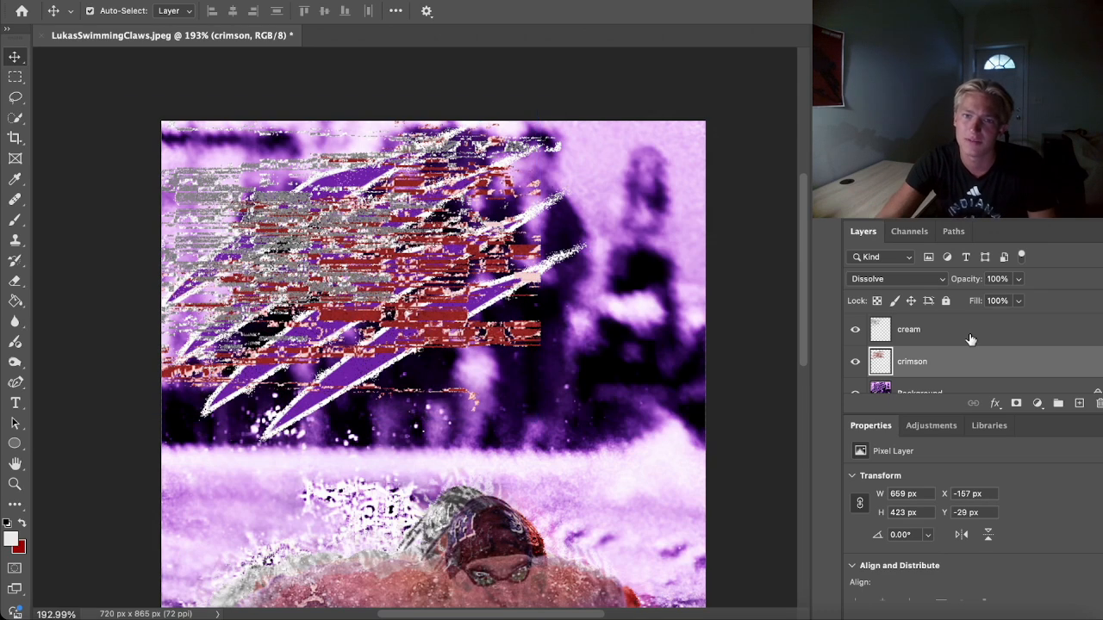
{"action": "scroll", "coordinate": [1010, 353], "scroll_direction": "down", "scroll_amount": 1}
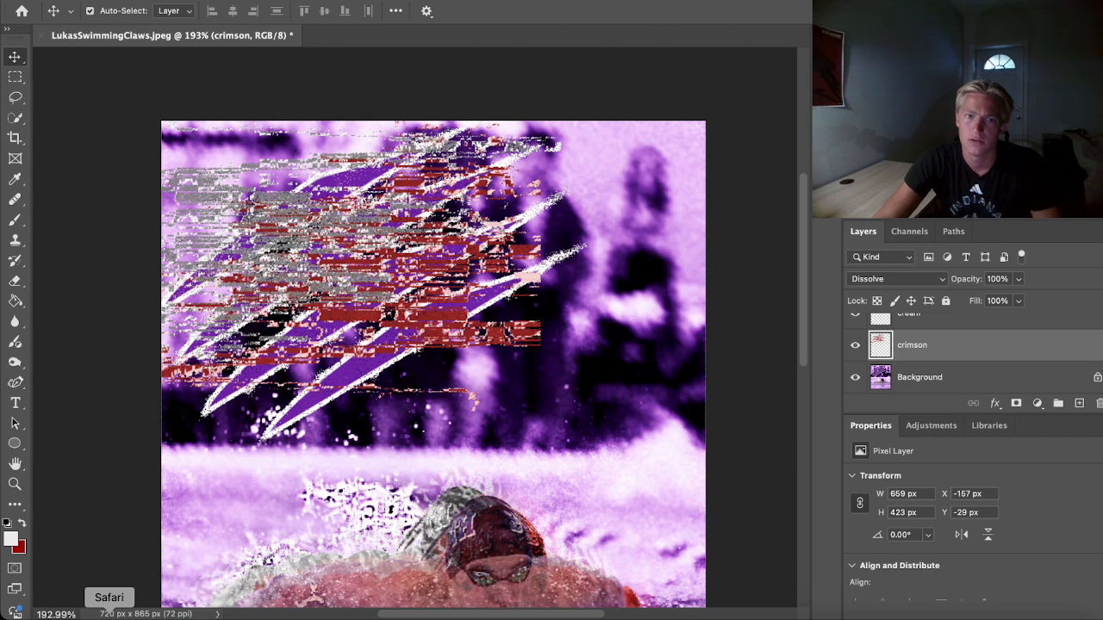
Switch to Safari, search Google for "iu logo" and open the preview of Indiana University's crimson trident logo
{"action": "left_click", "coordinate": [109, 617]}
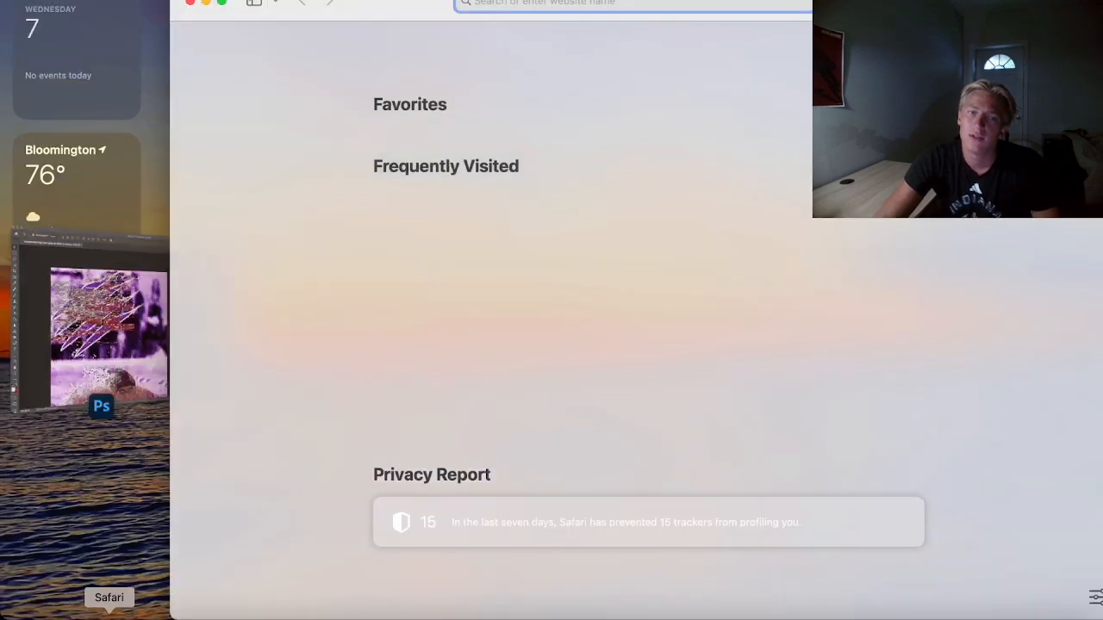
{"action": "type", "text": "iu logo"}
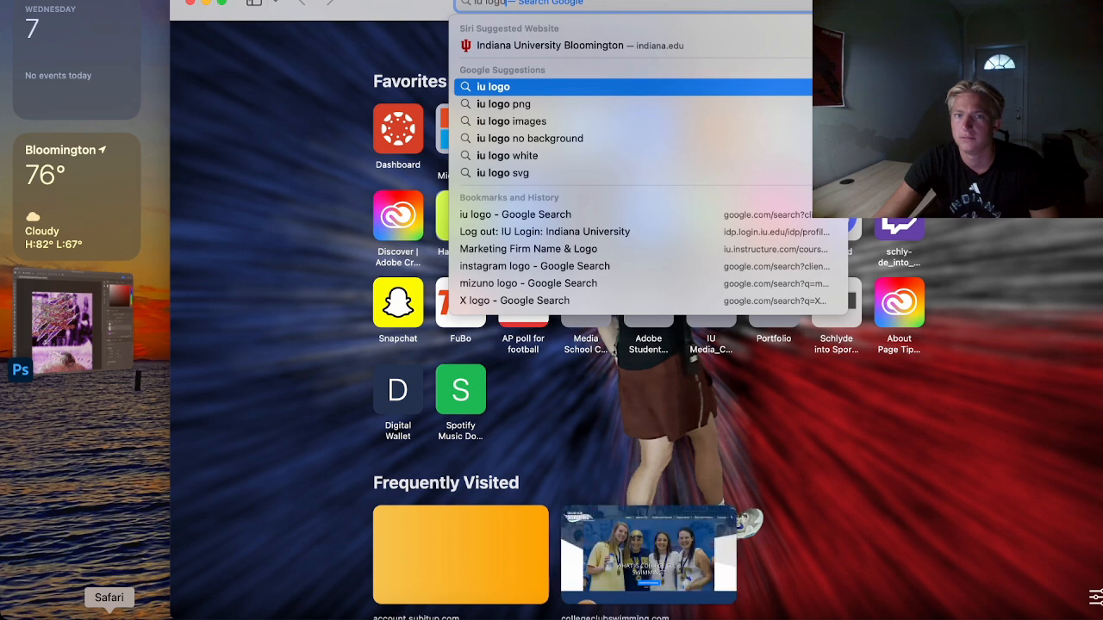
{"action": "left_click", "coordinate": [545, 89]}
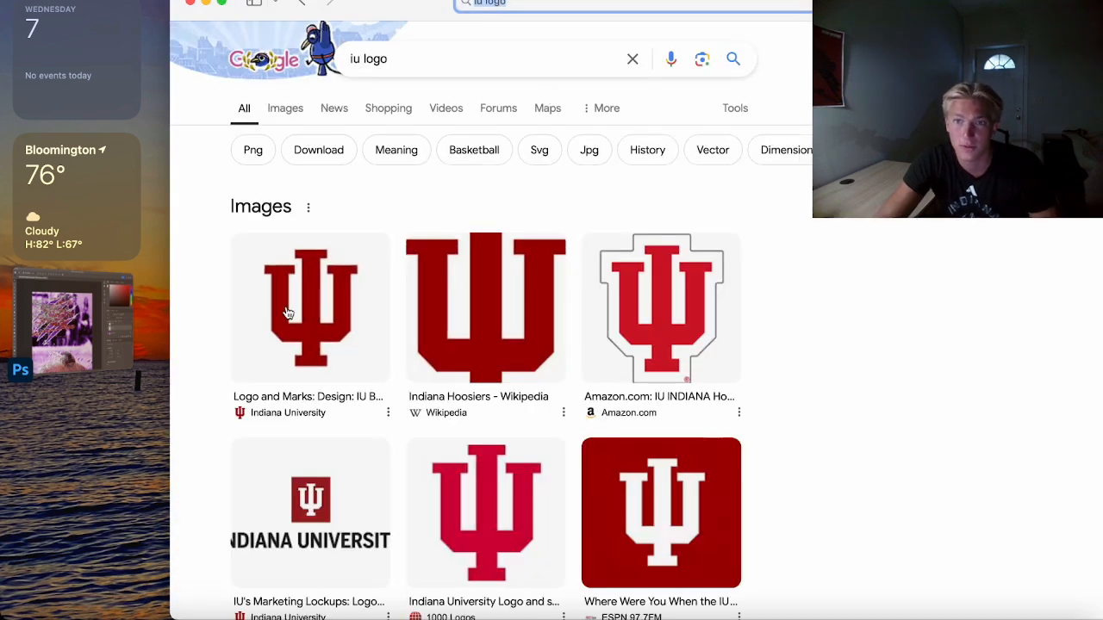
{"action": "left_click", "coordinate": [305, 320]}
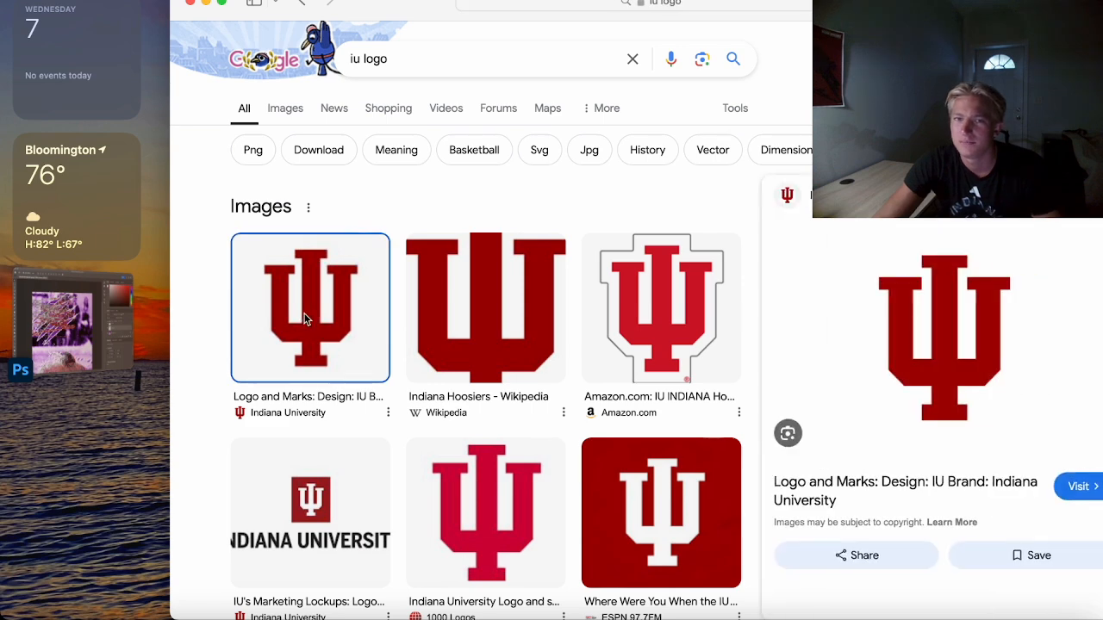
Save the previewed logo image to the Desktop as iu-trident-promo
{"action": "right_click", "coordinate": [914, 333]}
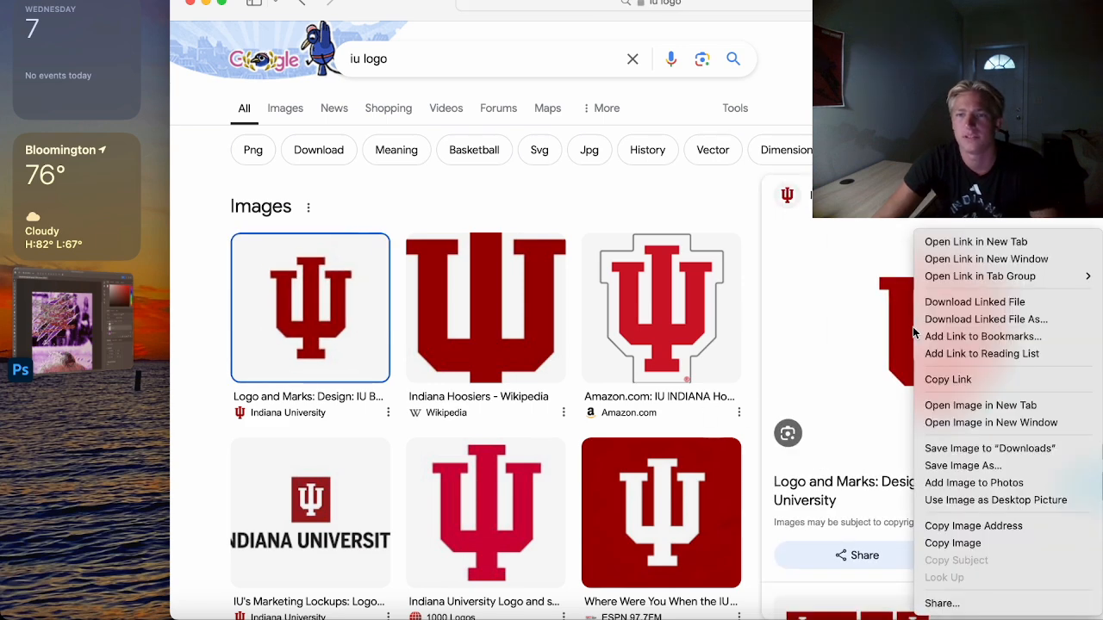
{"action": "left_click", "coordinate": [962, 465]}
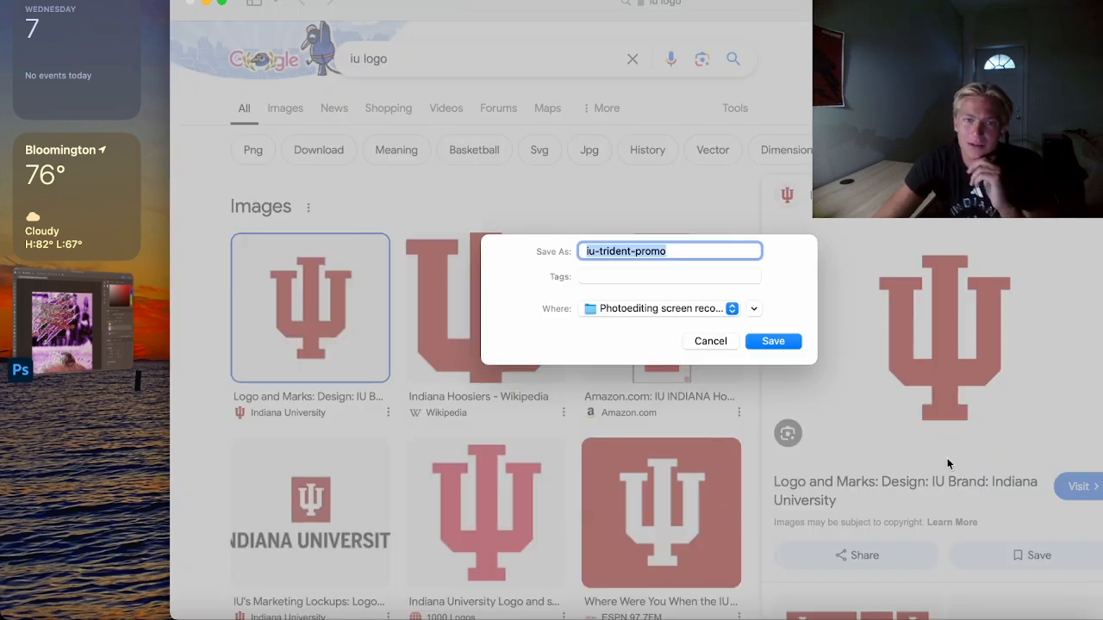
{"action": "left_click", "coordinate": [732, 312]}
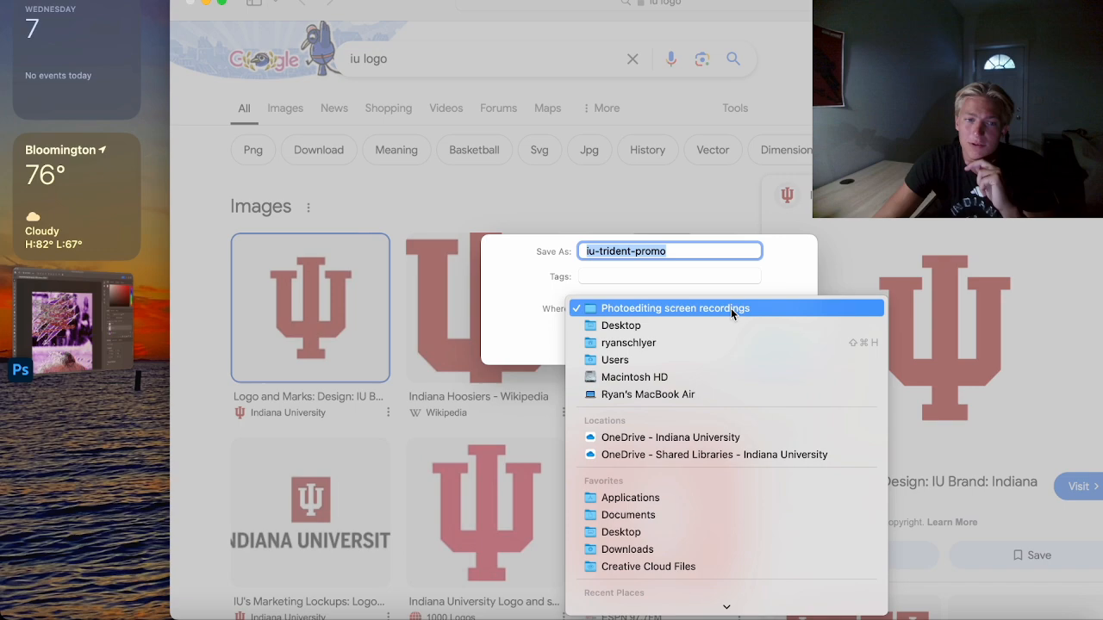
{"action": "left_click", "coordinate": [648, 324]}
{"action": "left_click", "coordinate": [771, 341]}
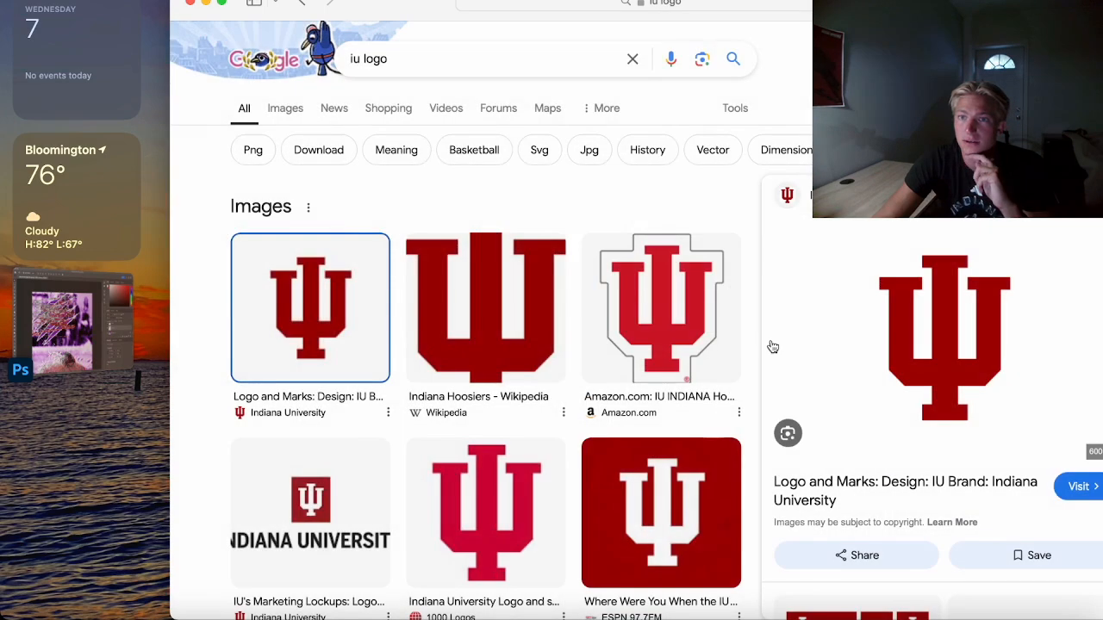
Return to Photoshop and open iu-trident-promo.jpg from the Desktop as a separate document
{"action": "left_click", "coordinate": [76, 320]}
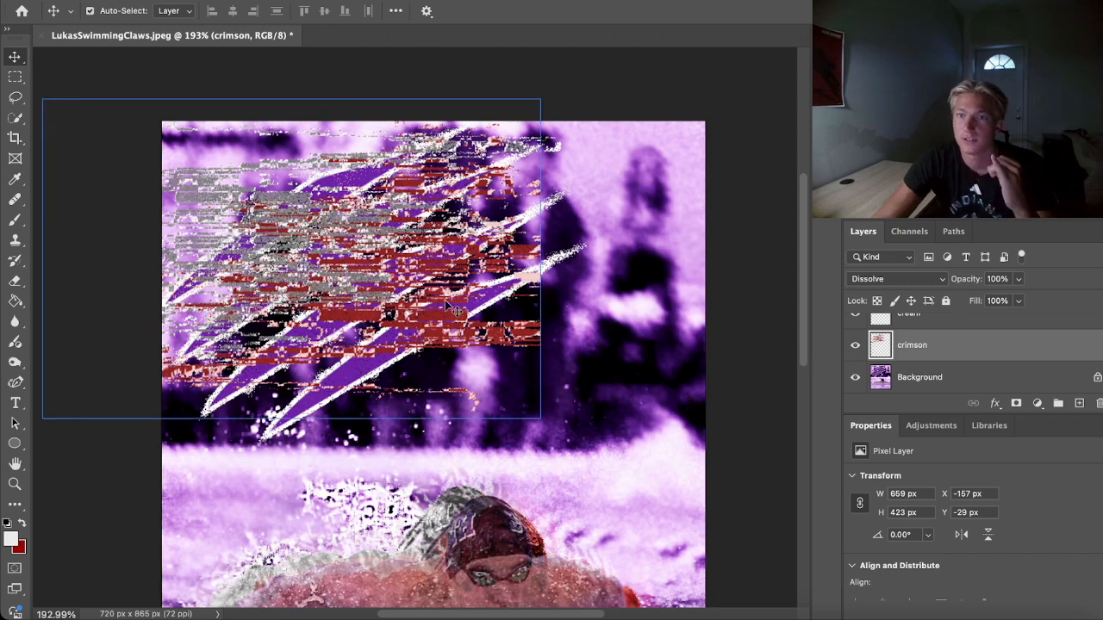
{"action": "scroll", "coordinate": [445, 327], "scroll_direction": "down", "scroll_amount": 2}
{"action": "scroll", "coordinate": [445, 300], "scroll_direction": "down", "scroll_amount": 4}
{"action": "scroll", "coordinate": [445, 307], "scroll_direction": "up", "scroll_amount": 1}
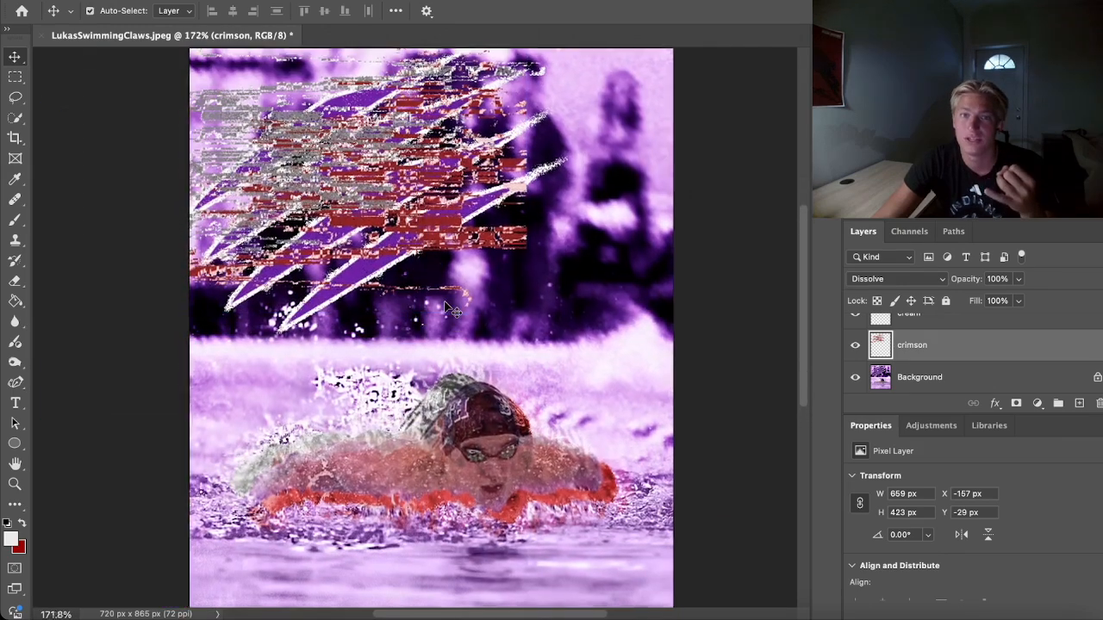
{"action": "scroll", "coordinate": [445, 307], "scroll_direction": "down", "scroll_amount": 2}
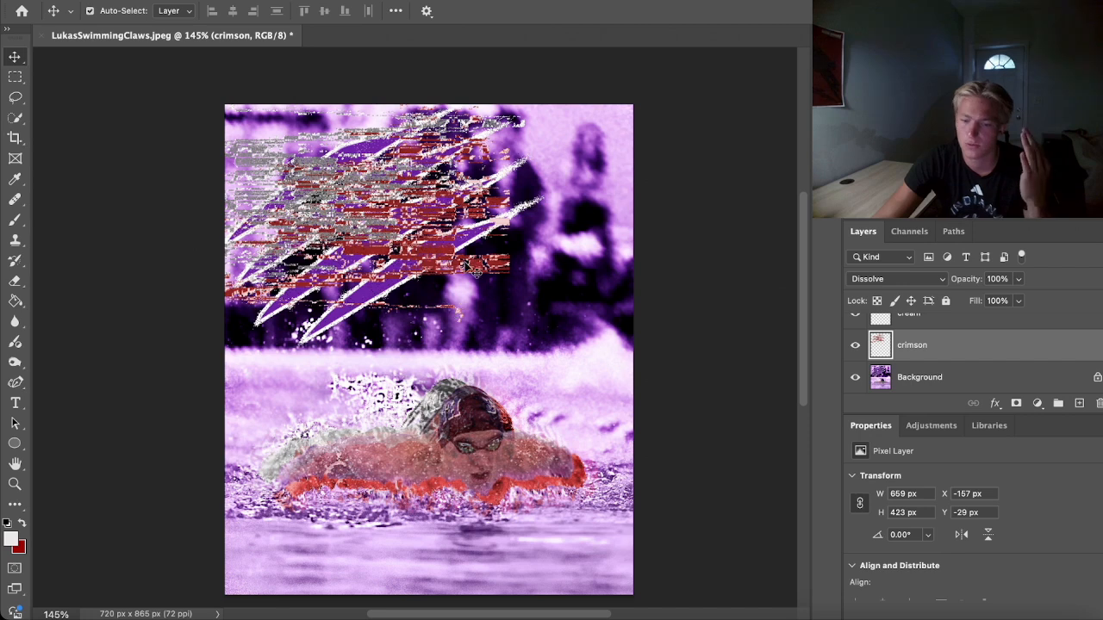
{"action": "right_click", "coordinate": [354, 41]}
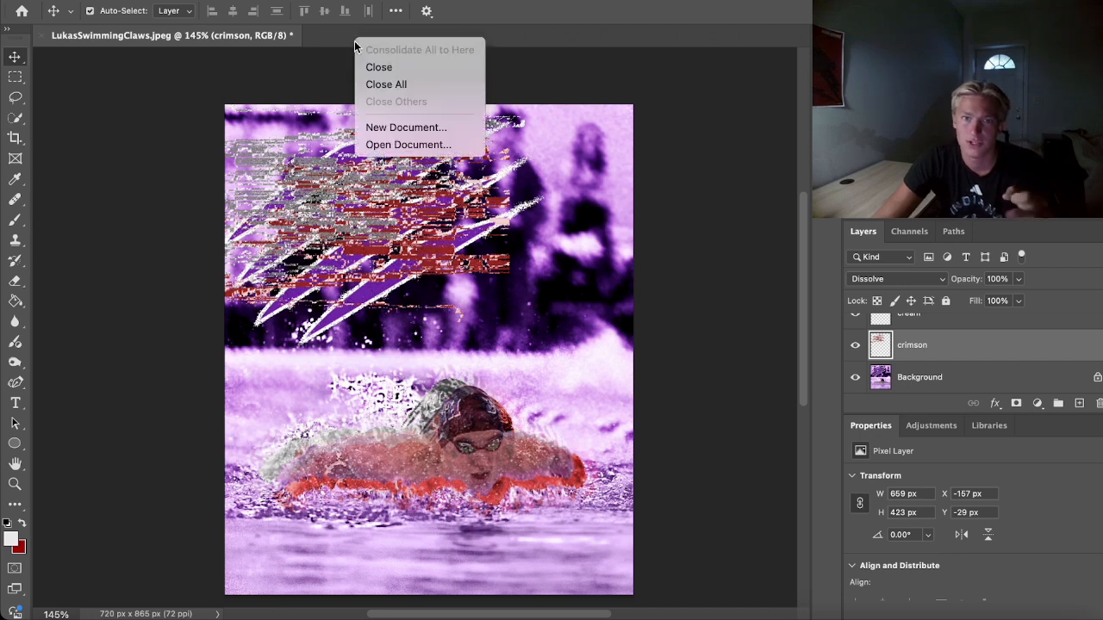
{"action": "left_click", "coordinate": [401, 144]}
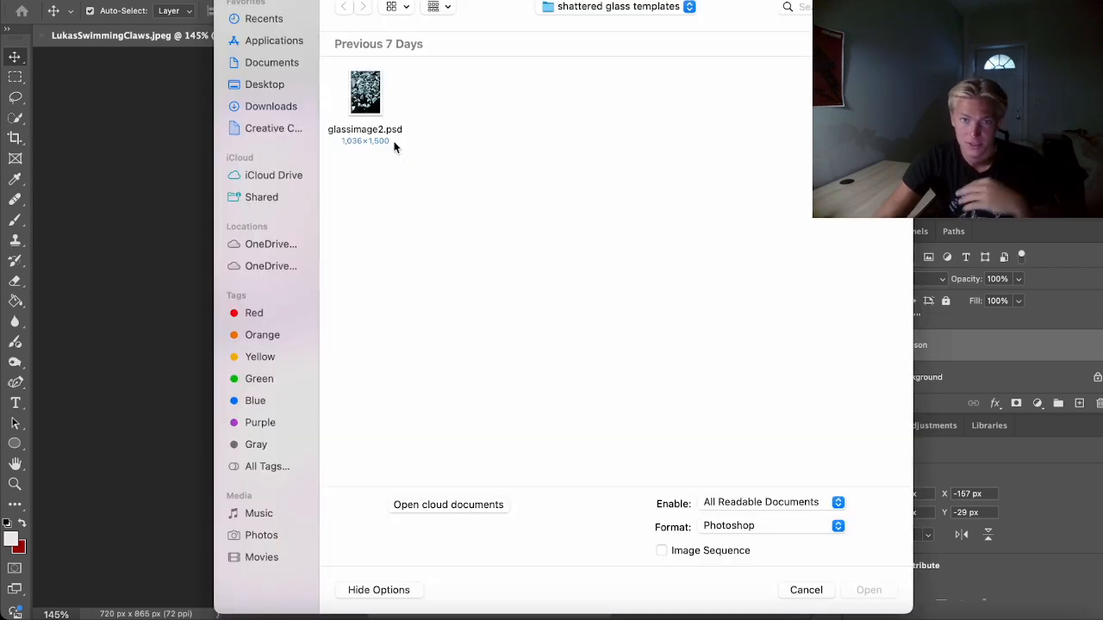
{"action": "left_click", "coordinate": [264, 83]}
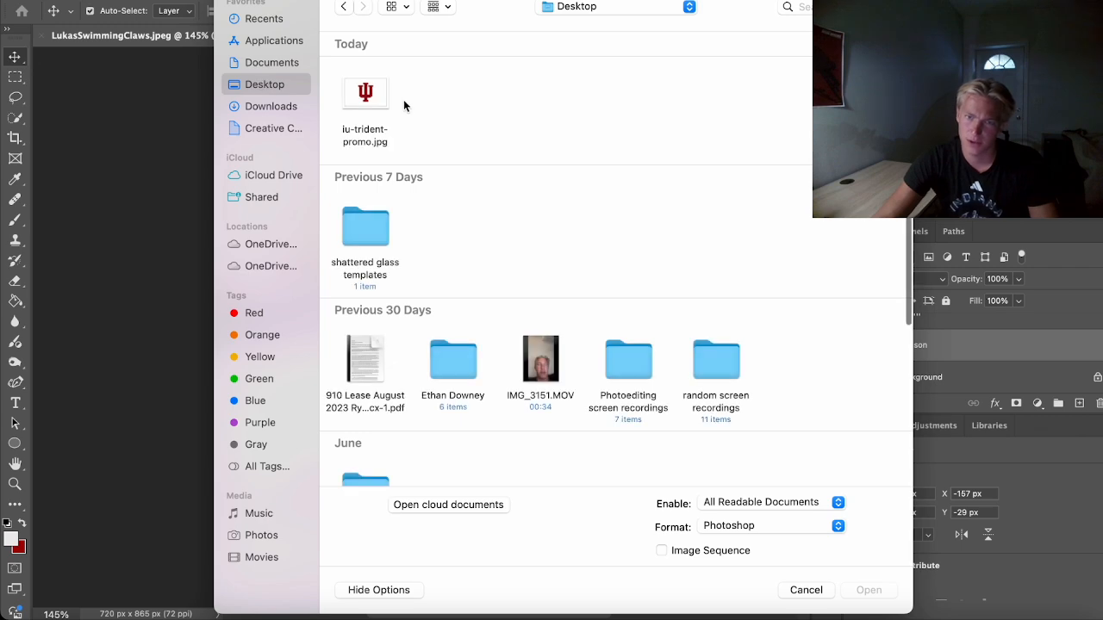
{"action": "left_click", "coordinate": [376, 96]}
{"action": "left_click", "coordinate": [872, 592]}
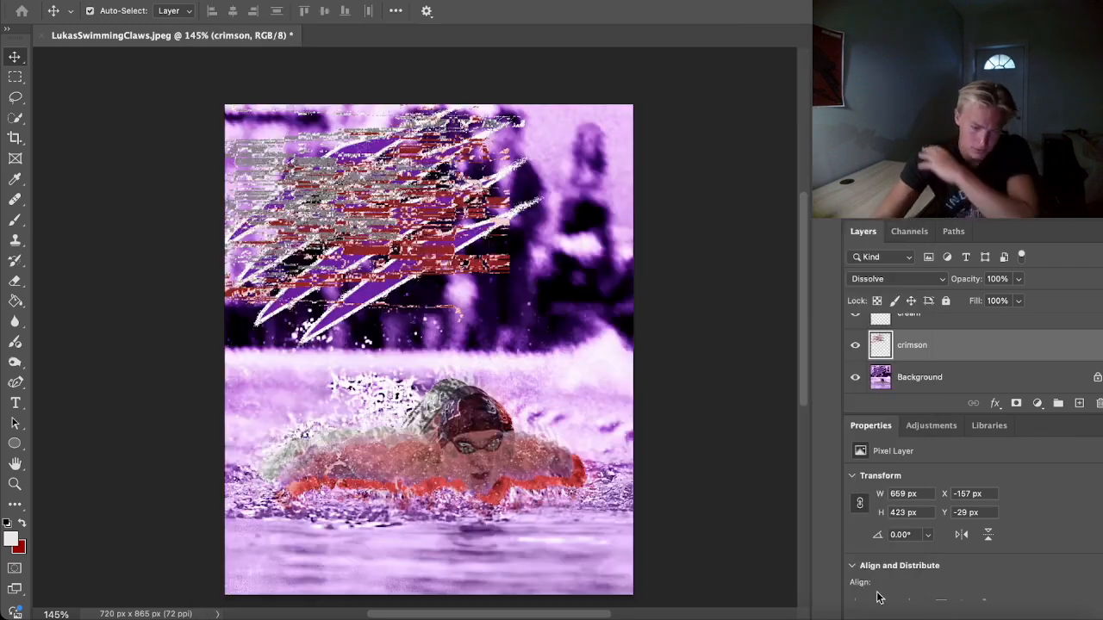
{"action": "scroll", "coordinate": [415, 422], "scroll_direction": "up", "scroll_amount": 3}
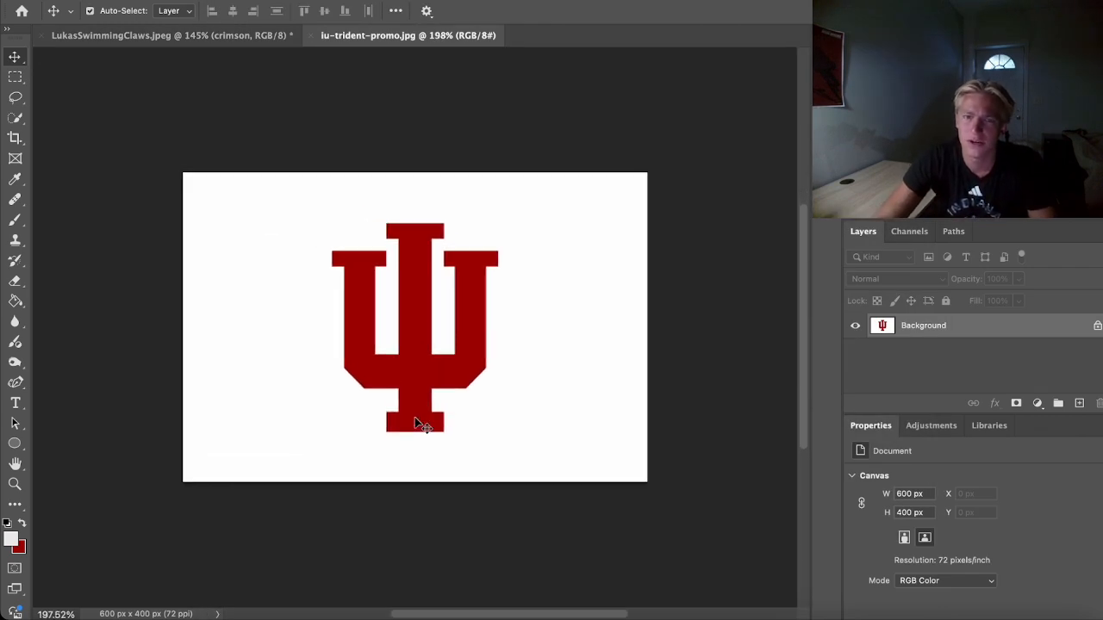
Select the crimson IU trident in iu-trident-promo.jpg with the Magic Wand and copy it onto a new layer
{"action": "scroll", "coordinate": [414, 422], "scroll_direction": "up", "scroll_amount": 2}
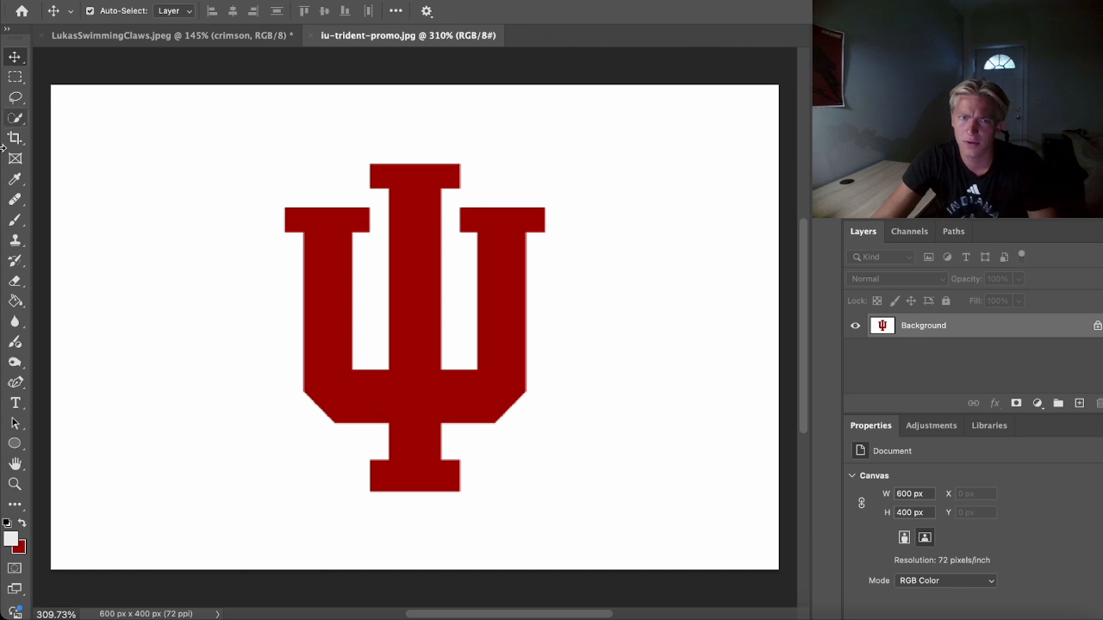
{"action": "mouse_move", "coordinate": [4, 212]}
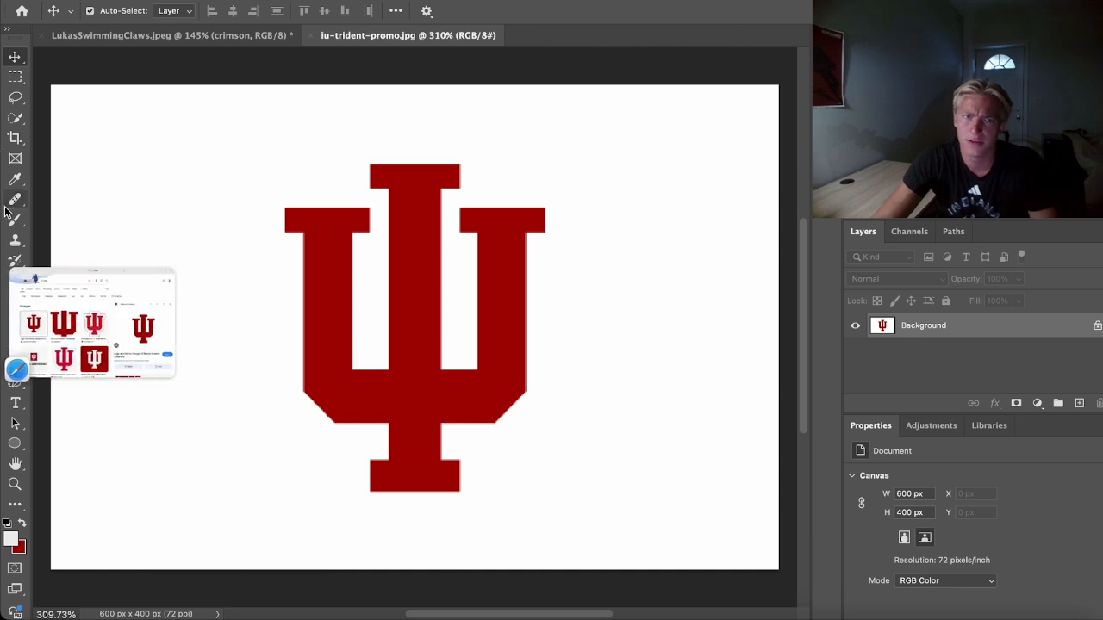
{"action": "left_click", "coordinate": [17, 118]}
{"action": "left_click", "coordinate": [69, 146]}
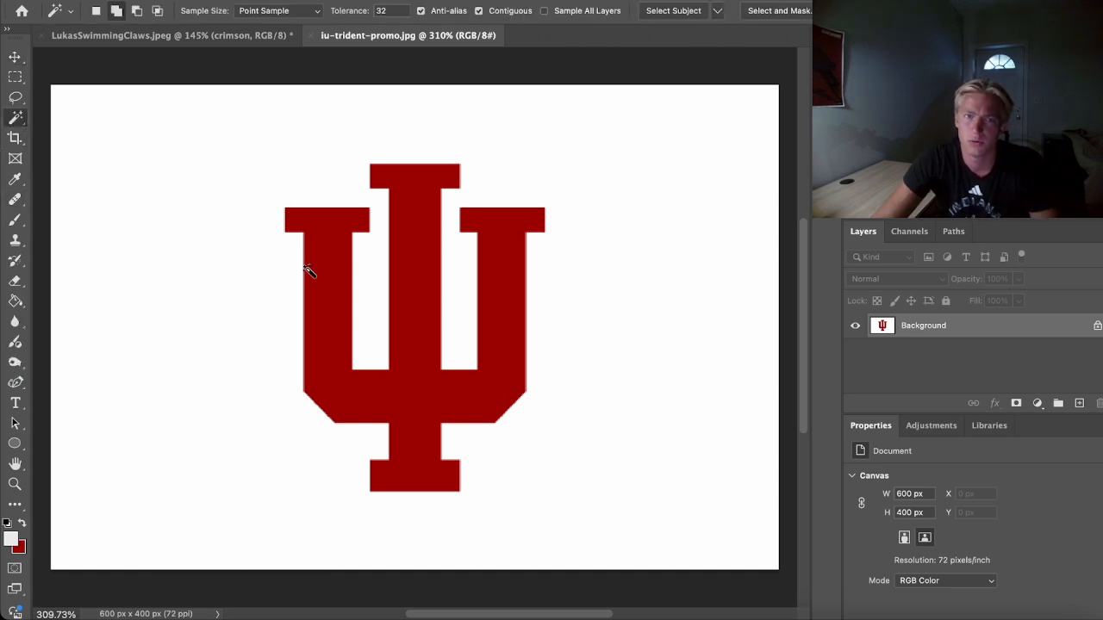
{"action": "left_click", "coordinate": [425, 285]}
{"action": "right_click", "coordinate": [421, 287]}
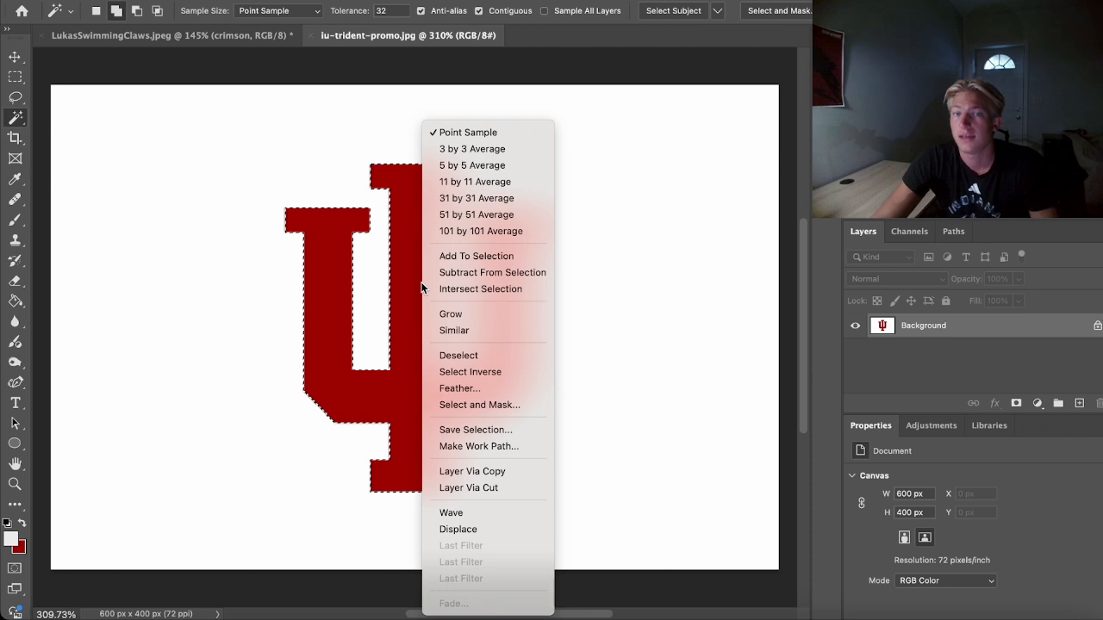
{"action": "left_click", "coordinate": [466, 472]}
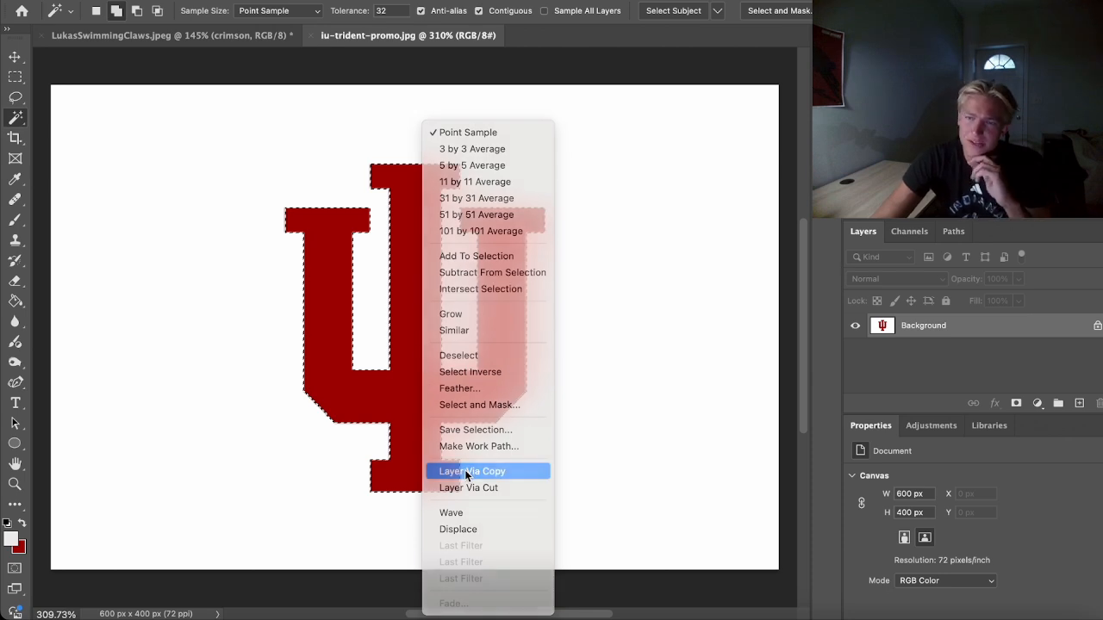
Bring the cut-out trident layer into LukasSwimmingClaws.jpeg, with its layer below the cream claw layer
{"action": "left_click_drag", "start_coordinate": [987, 335], "coordinate": [378, 216]}
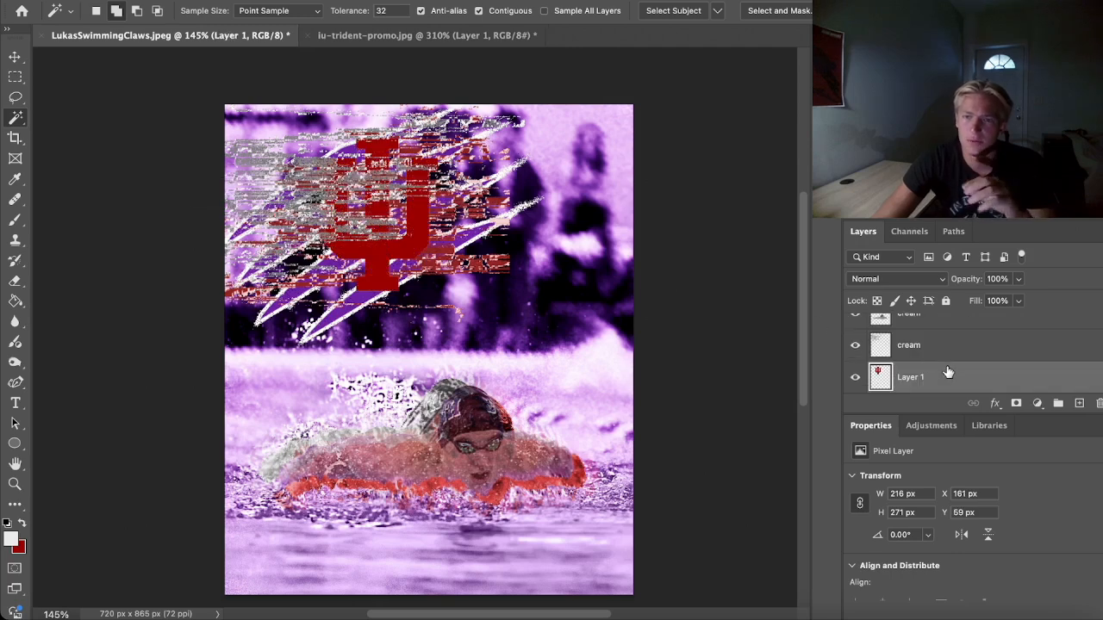
{"action": "mouse_move", "coordinate": [948, 373]}
{"action": "left_mouse_down"}
{"action": "mouse_move", "coordinate": [946, 343]}
{"action": "mouse_move", "coordinate": [947, 364]}
{"action": "left_mouse_up"}
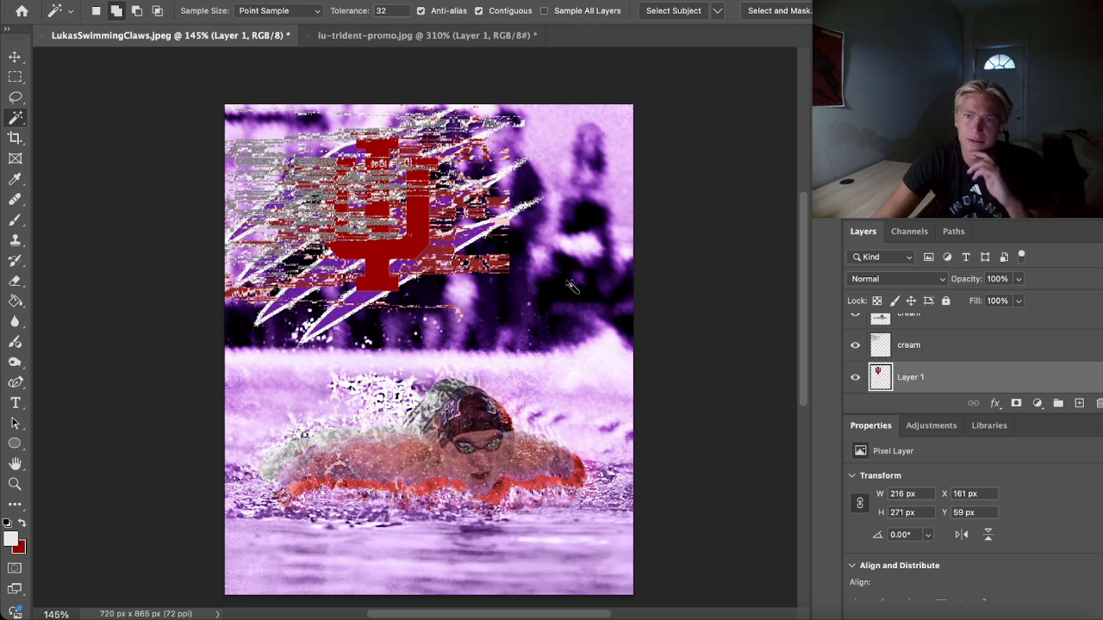
Enlarge the IU logo to about 133% over the claw marks and move its layer below the crimson claw layer
{"action": "left_click", "coordinate": [15, 57]}
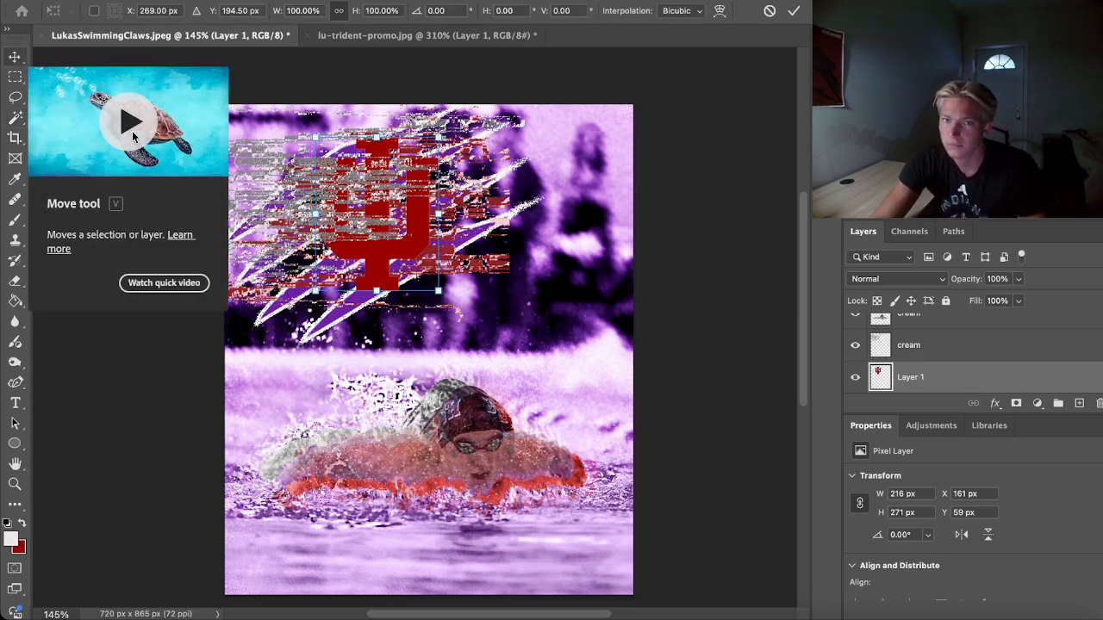
{"action": "key", "text": "ctrl+t"}
{"action": "left_click_drag", "start_coordinate": [438, 138], "coordinate": [457, 114]}
{"action": "left_click_drag", "start_coordinate": [383, 258], "coordinate": [367, 270]}
{"action": "left_click_drag", "start_coordinate": [369, 269], "coordinate": [369, 269]}
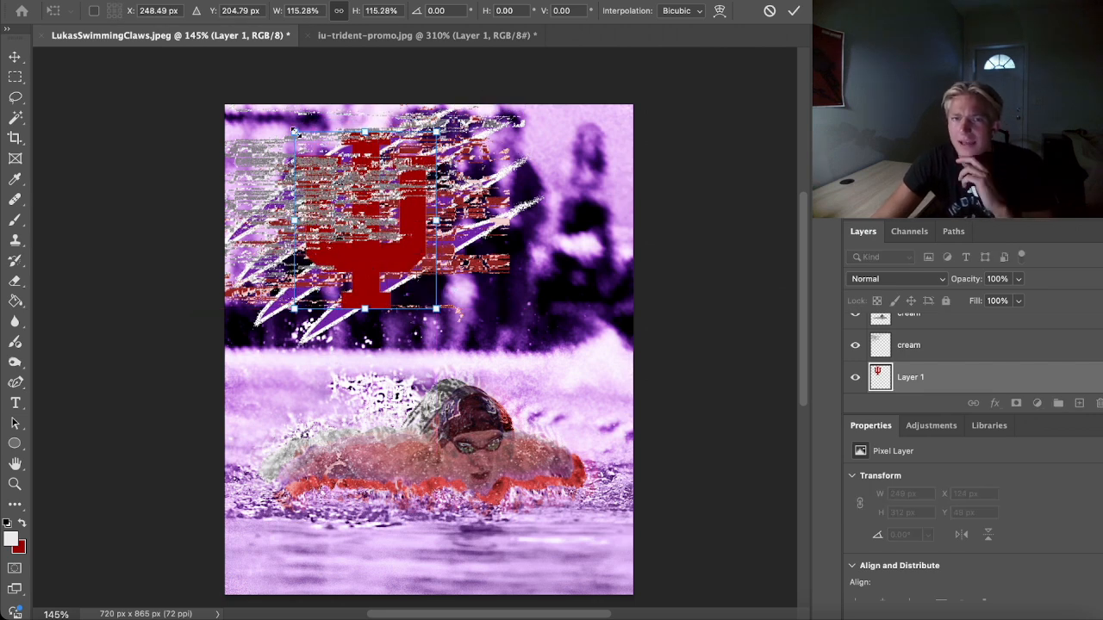
{"action": "left_click_drag", "start_coordinate": [295, 134], "coordinate": [261, 113]}
{"action": "left_click_drag", "start_coordinate": [356, 256], "coordinate": [366, 252]}
{"action": "scroll", "coordinate": [935, 355], "scroll_direction": "down", "scroll_amount": 1}
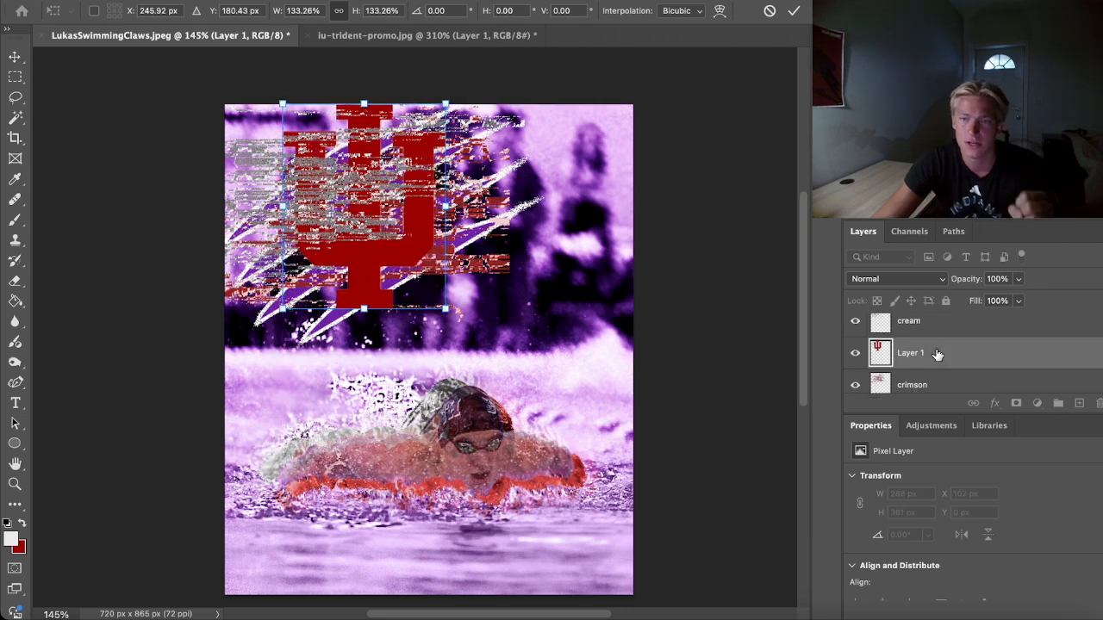
{"action": "left_click_drag", "start_coordinate": [933, 354], "coordinate": [931, 387]}
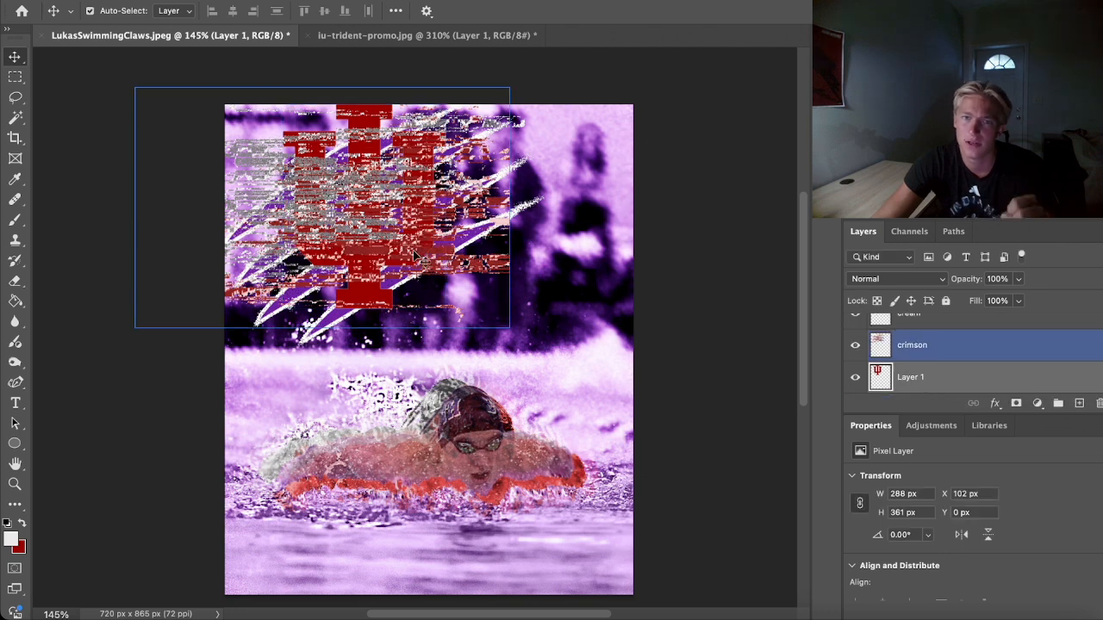
Reposition the IU logo against the canvas's upper edge and scale it to about 105%, at about X 106 px, Y 0 px
{"action": "left_click_drag", "start_coordinate": [370, 298], "coordinate": [332, 320]}
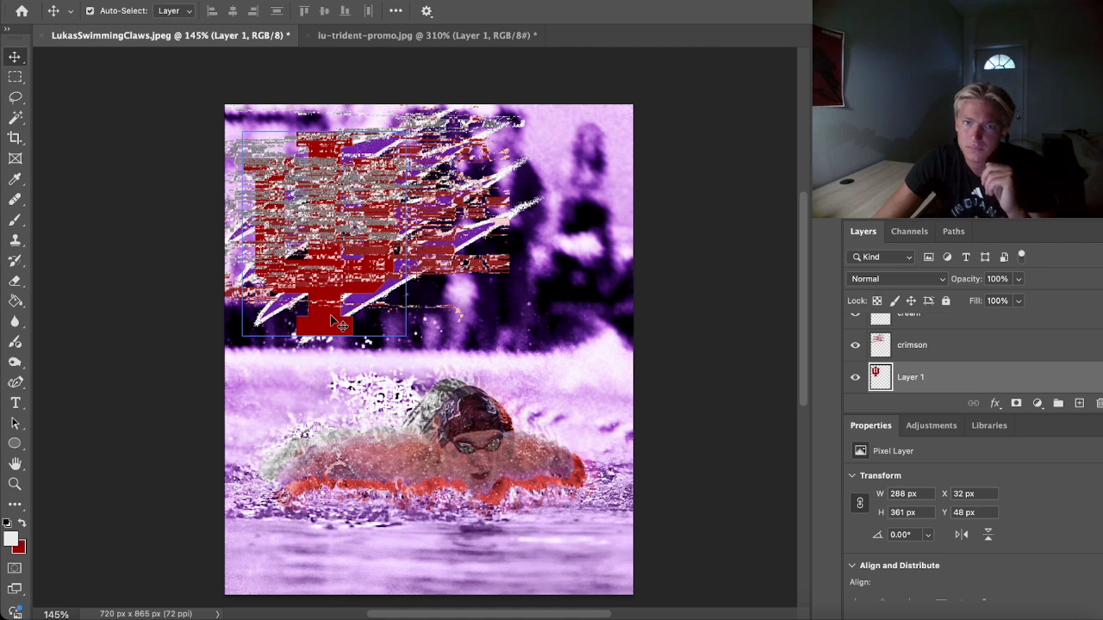
{"action": "key", "text": "ctrl+t"}
{"action": "left_click_drag", "start_coordinate": [406, 133], "coordinate": [427, 105]}
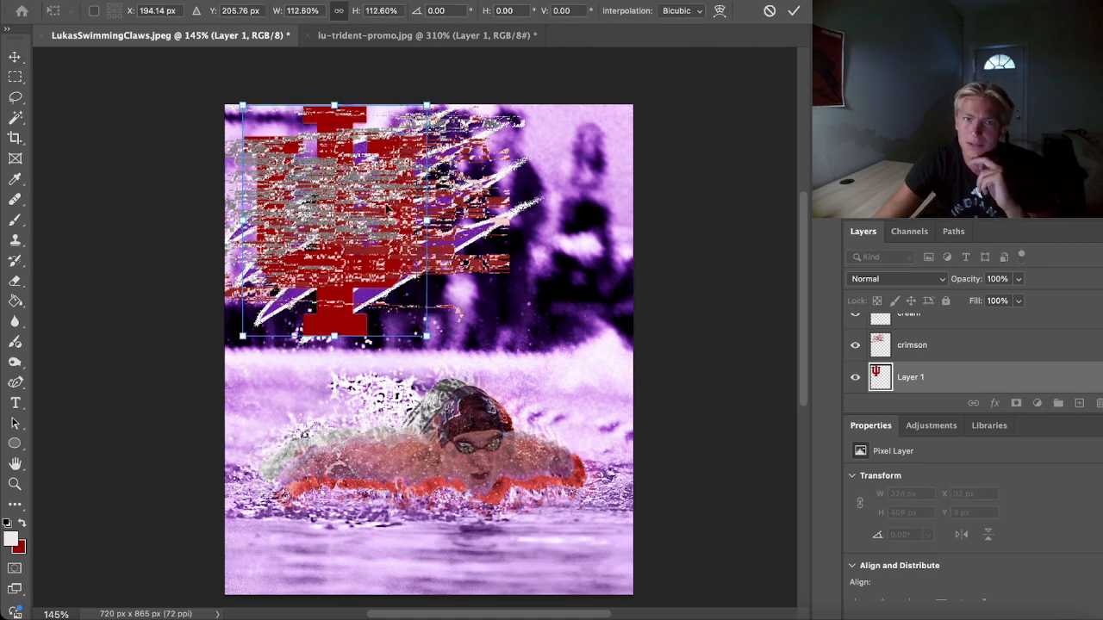
{"action": "left_click_drag", "start_coordinate": [344, 291], "coordinate": [356, 288]}
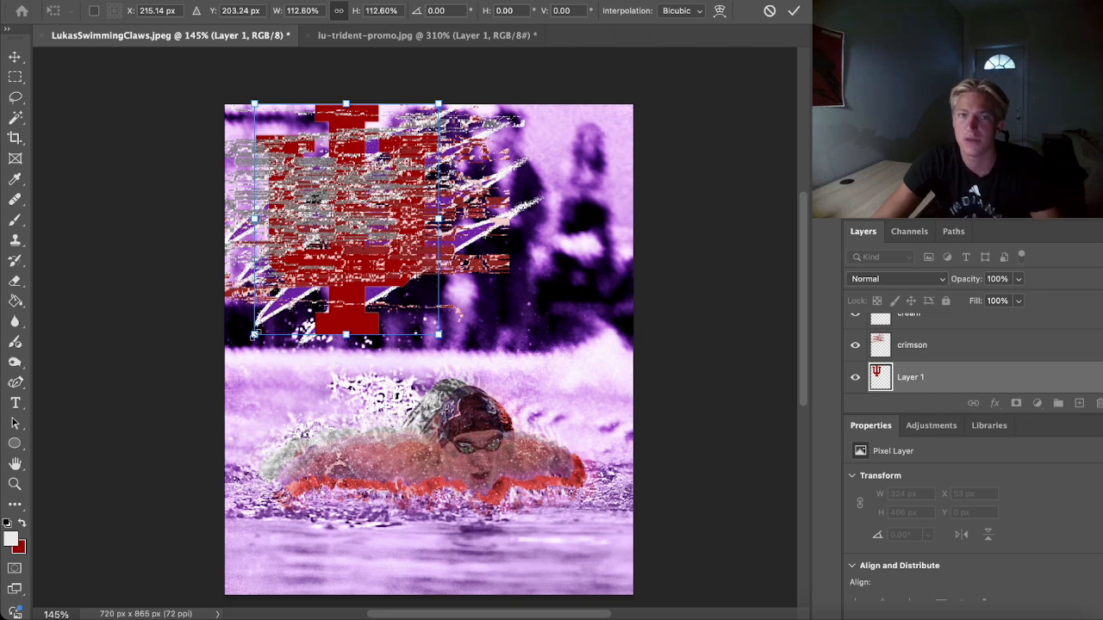
{"action": "left_click_drag", "start_coordinate": [253, 335], "coordinate": [295, 323]}
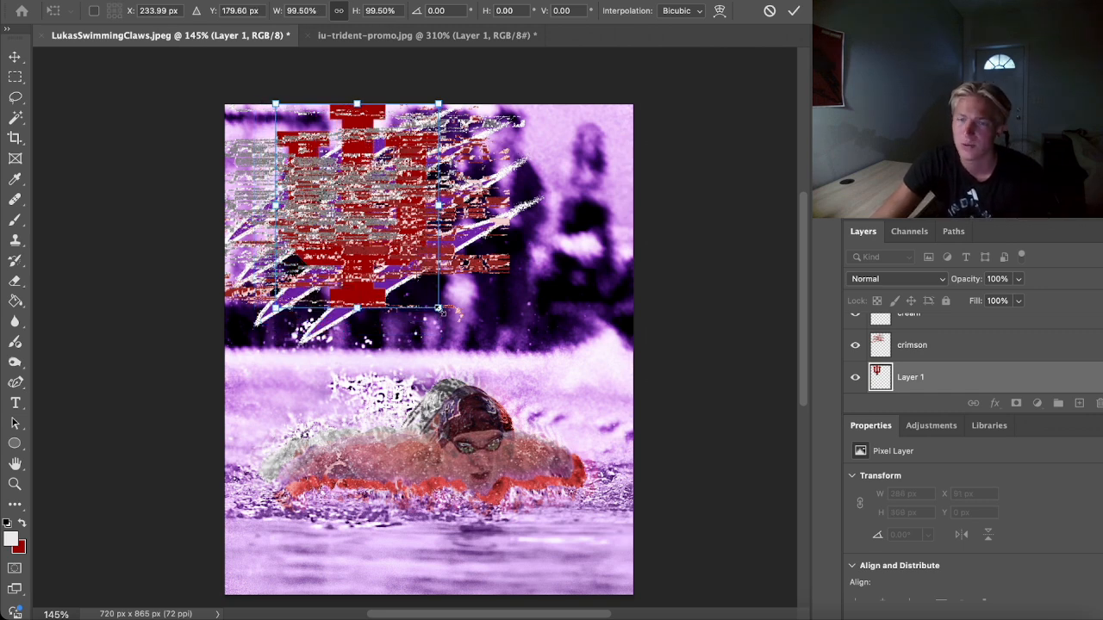
{"action": "left_click_drag", "start_coordinate": [439, 309], "coordinate": [449, 319]}
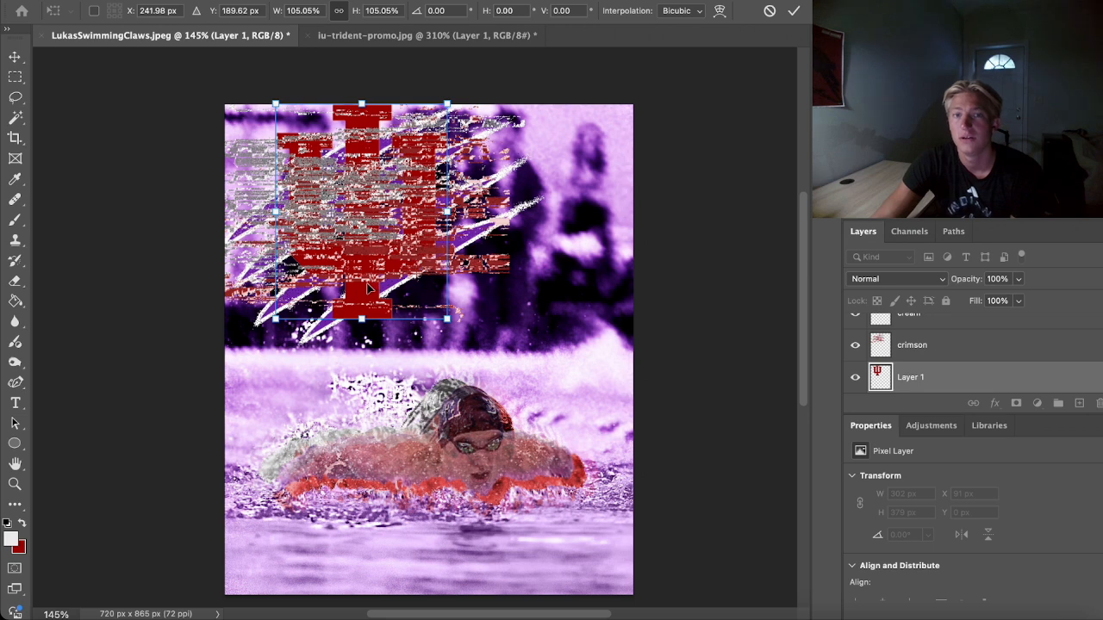
{"action": "left_click_drag", "start_coordinate": [367, 289], "coordinate": [383, 292]}
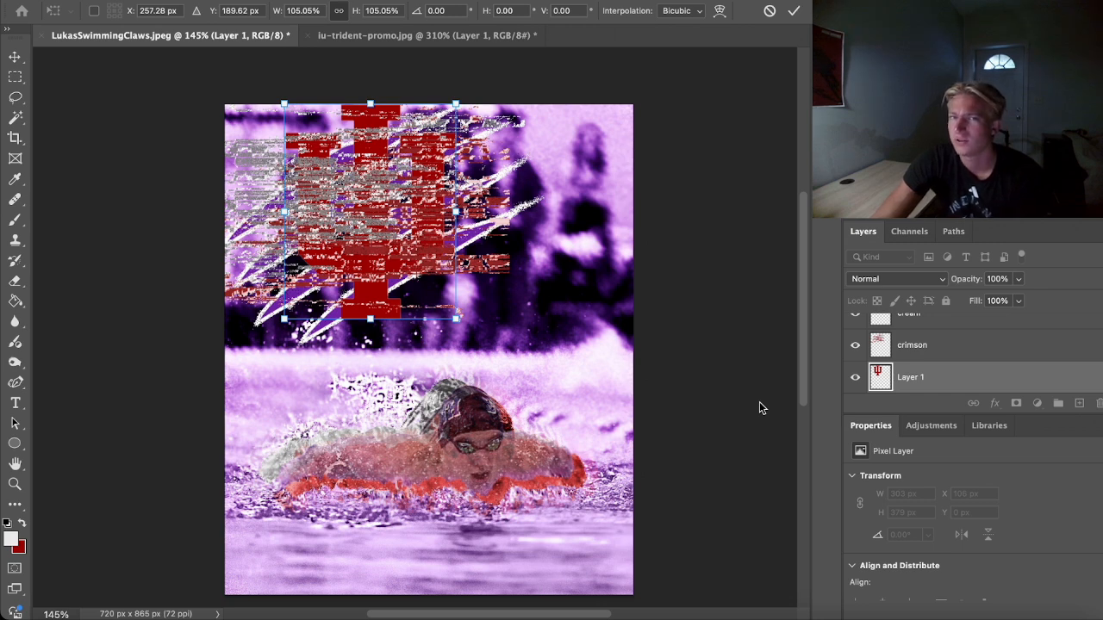
Commit the logo transform and unlock the Background layer, converting it to a regular layer
{"action": "scroll", "coordinate": [759, 402], "scroll_direction": "down", "scroll_amount": 2}
{"action": "scroll", "coordinate": [759, 402], "scroll_direction": "right", "scroll_amount": 1}
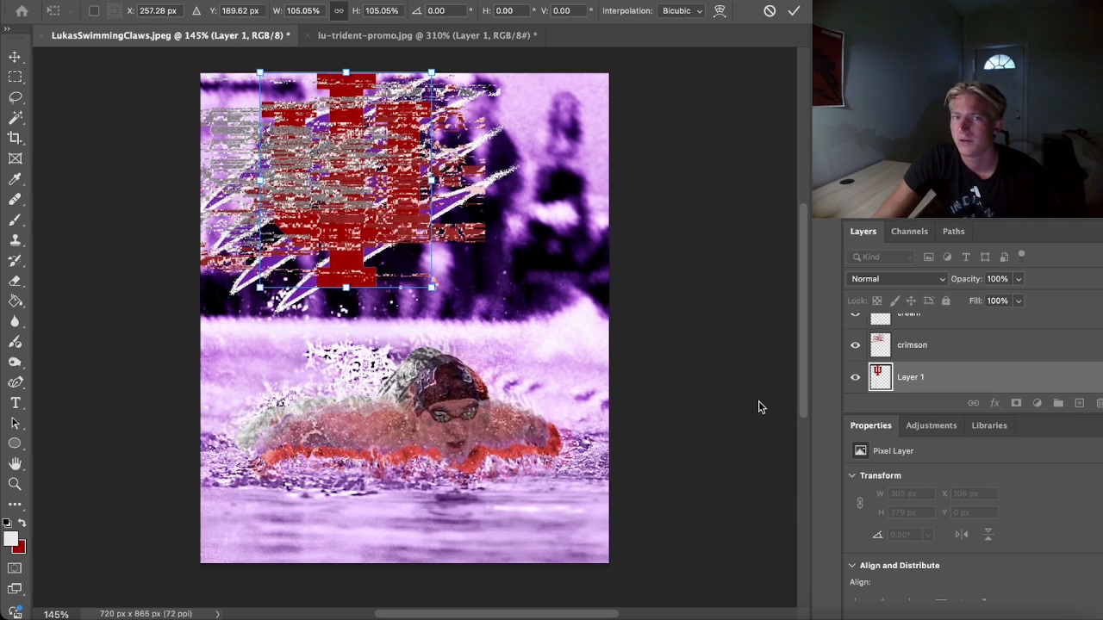
{"action": "scroll", "coordinate": [974, 376], "scroll_direction": "down", "scroll_amount": 1}
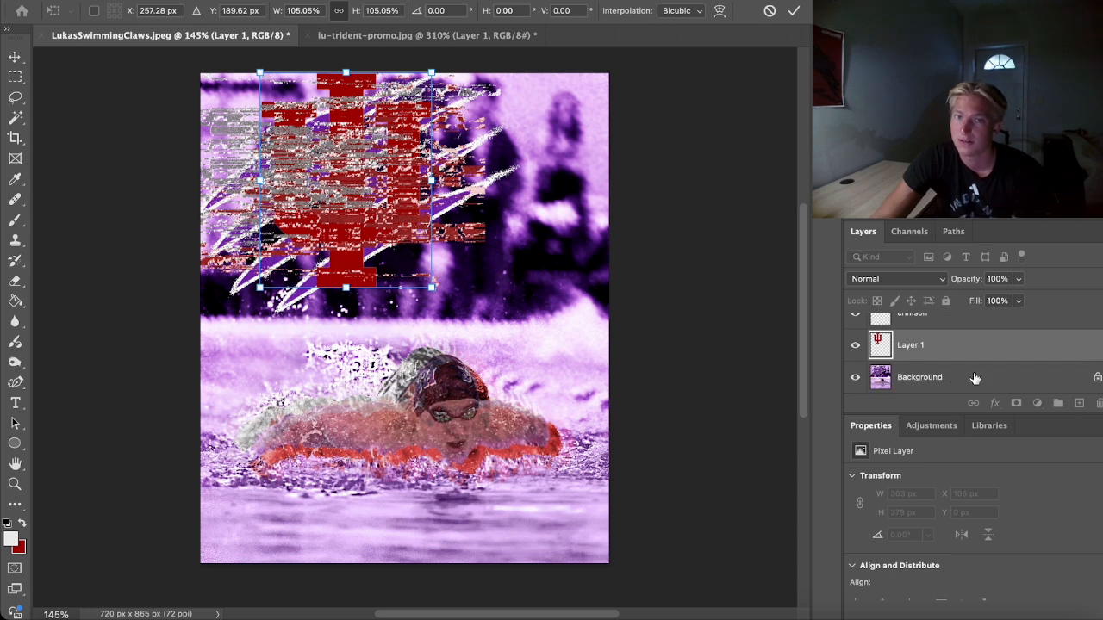
{"action": "left_click", "coordinate": [955, 380]}
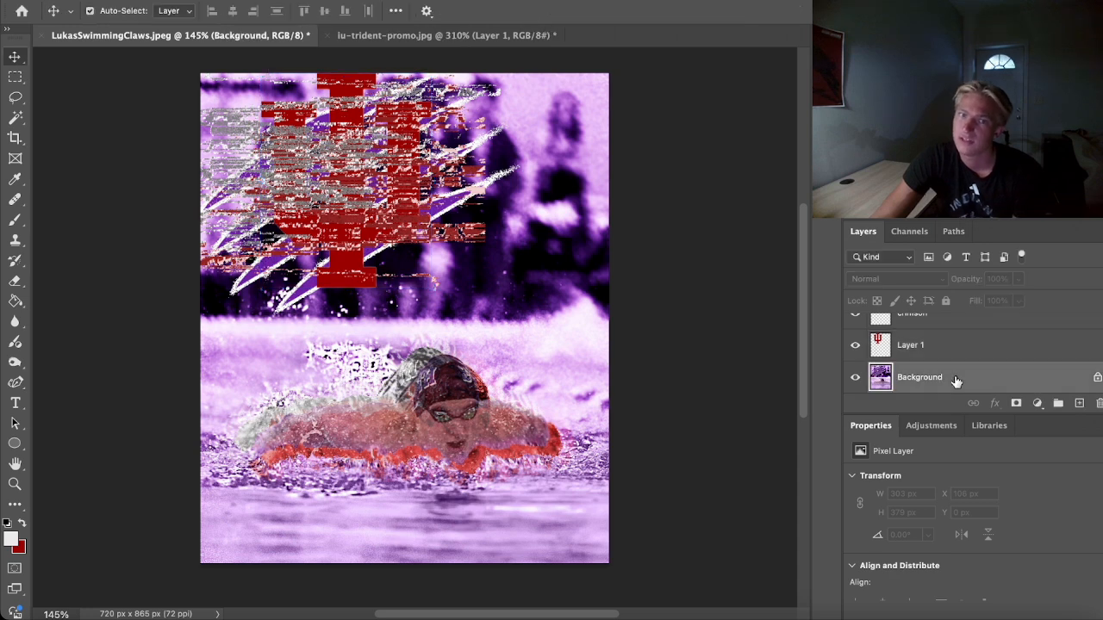
{"action": "left_click", "coordinate": [1096, 381]}
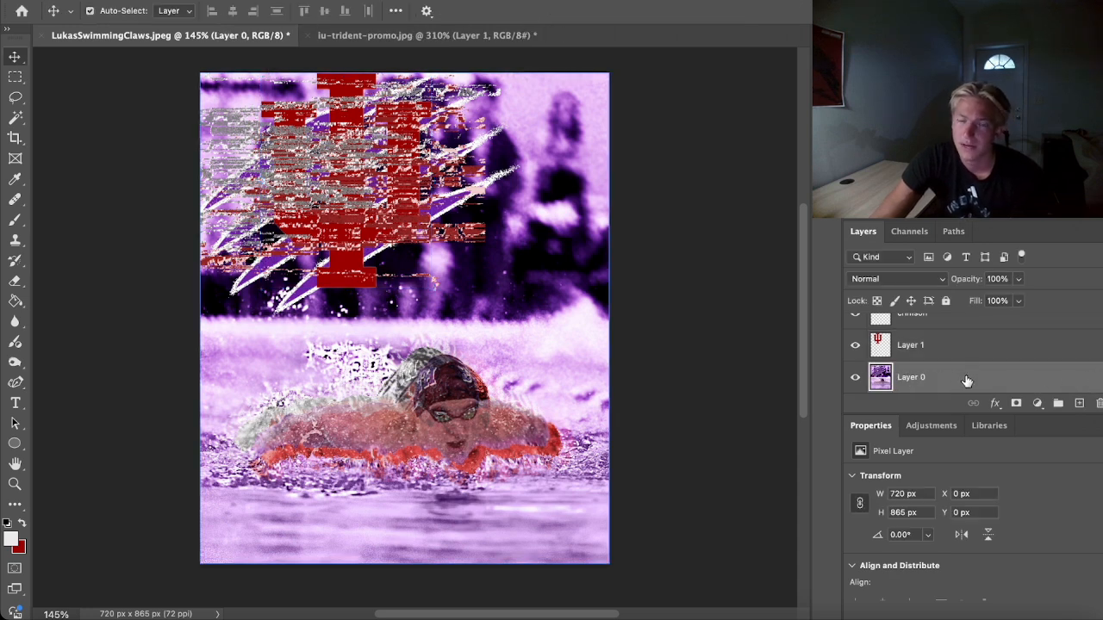
{"action": "right_click", "coordinate": [966, 380]}
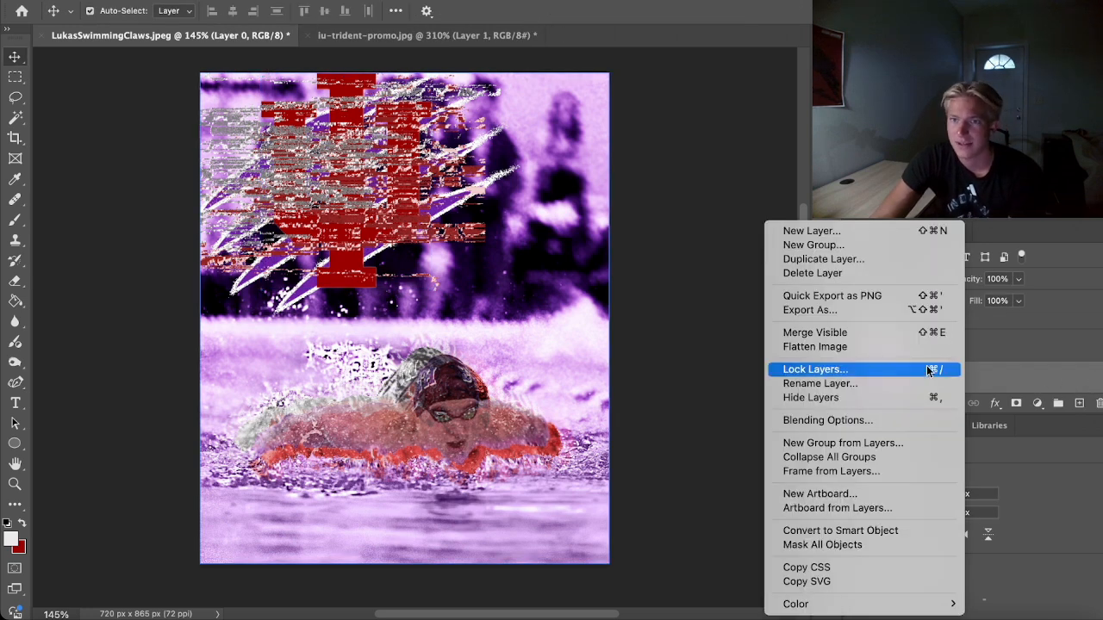
{"action": "left_click", "coordinate": [843, 260]}
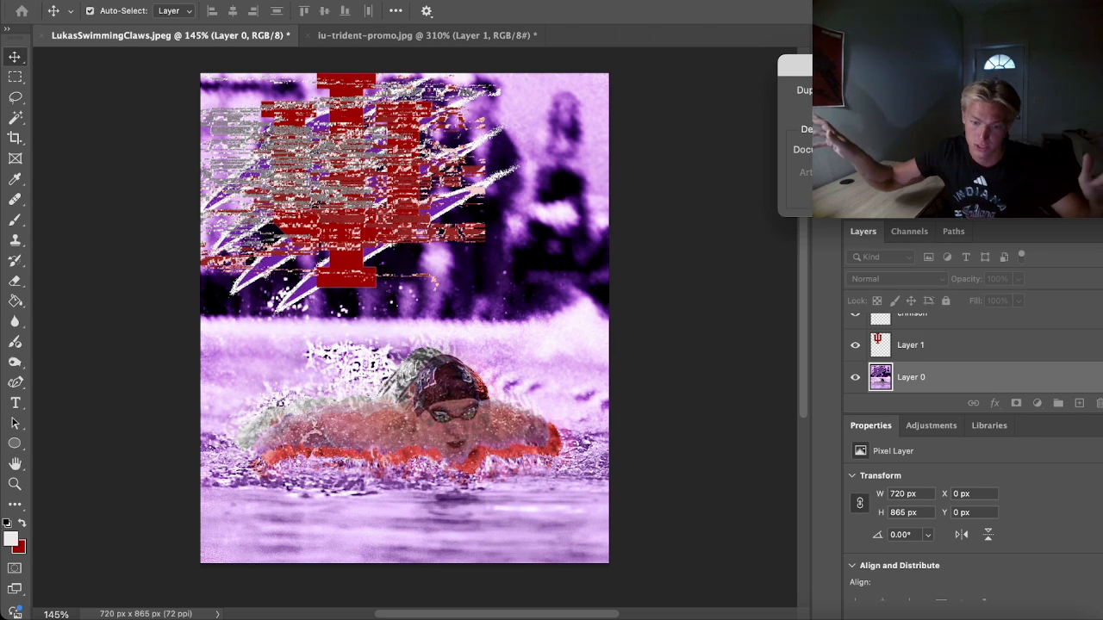
{"action": "key", "text": "Return"}
{"action": "left_click", "coordinate": [941, 355]}
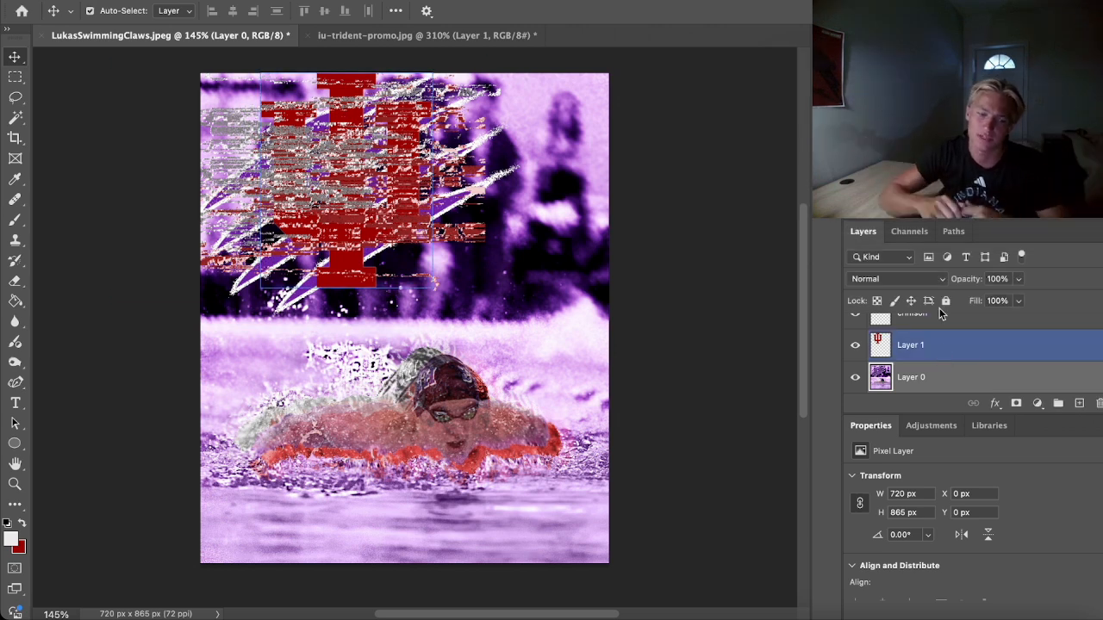
{"action": "left_click", "coordinate": [941, 278]}
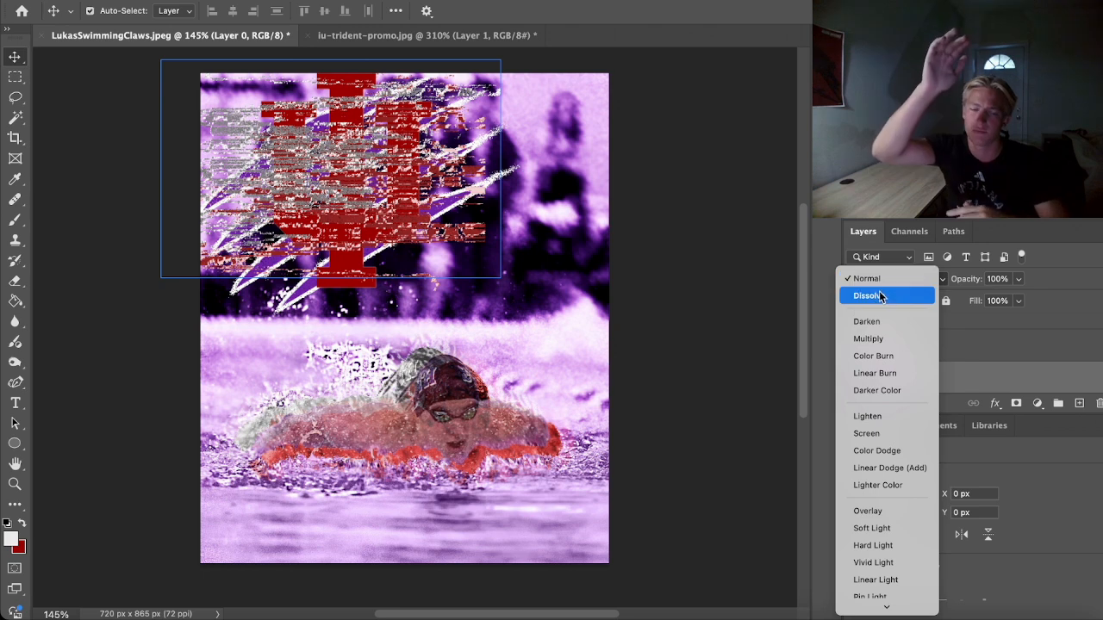
{"action": "left_click", "coordinate": [869, 278]}
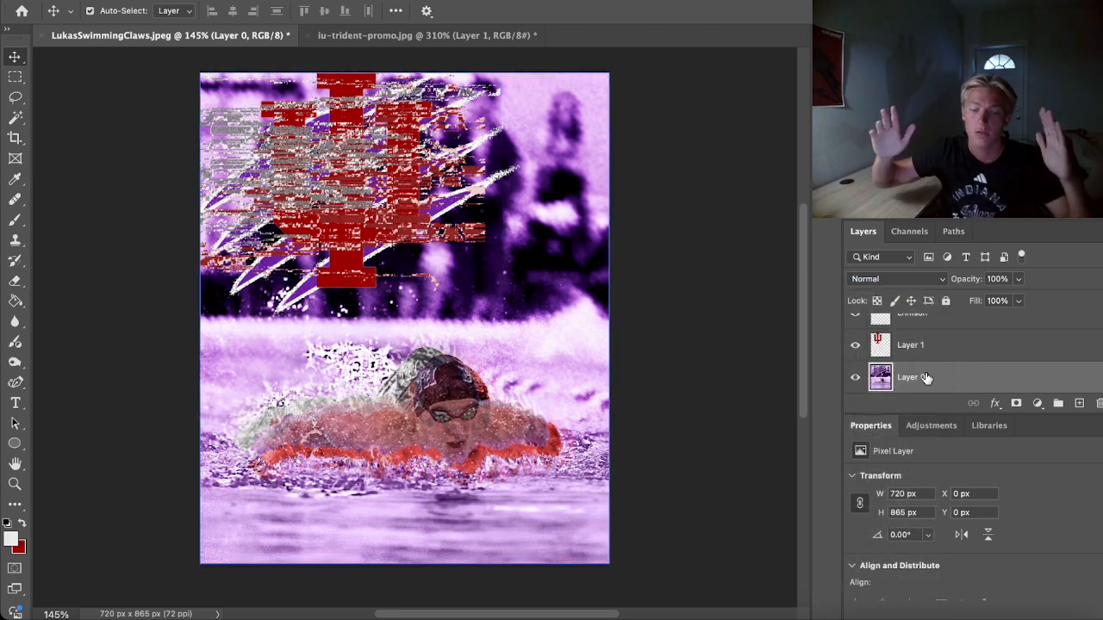
Set the blend mode of the crimson claw layer to Hard Mix
{"action": "scroll", "coordinate": [924, 378], "scroll_direction": "up", "scroll_amount": 2}
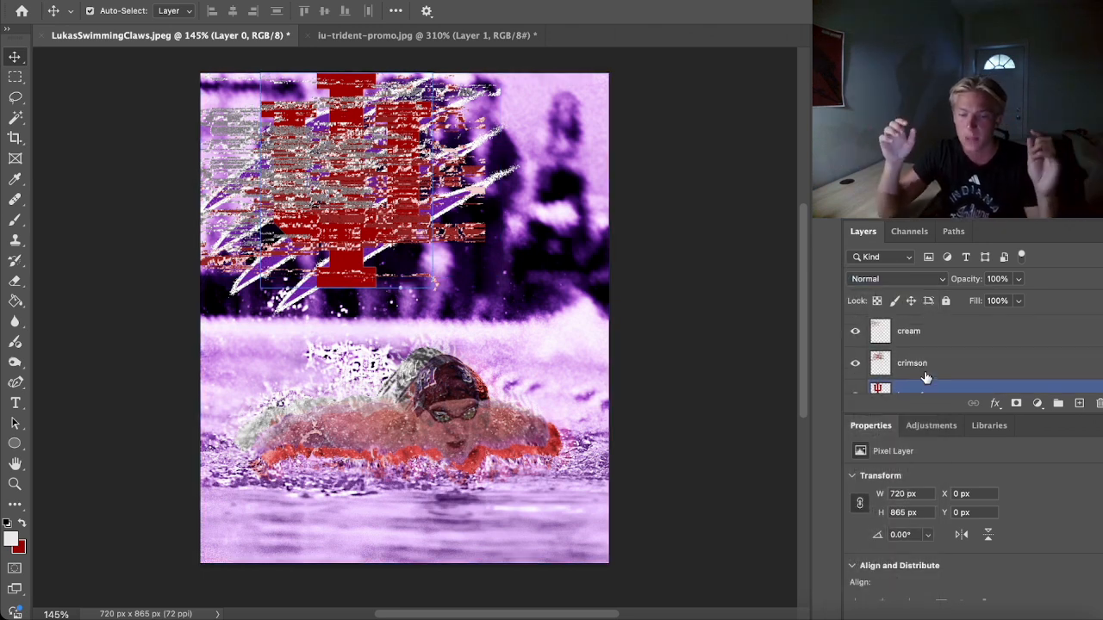
{"action": "left_click", "coordinate": [927, 370]}
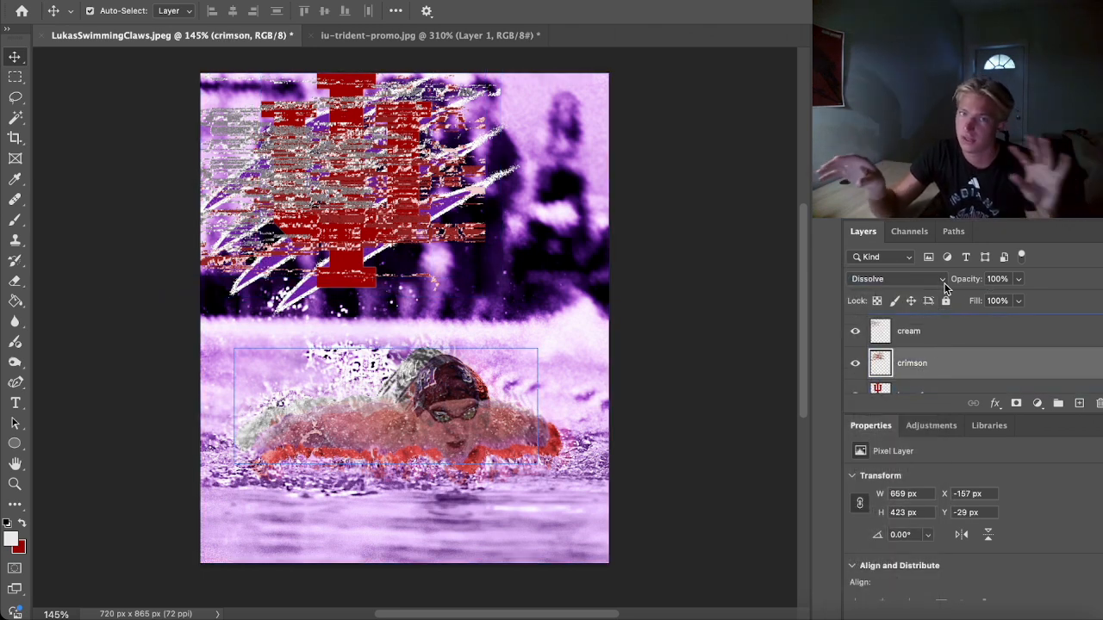
{"action": "left_click", "coordinate": [943, 284]}
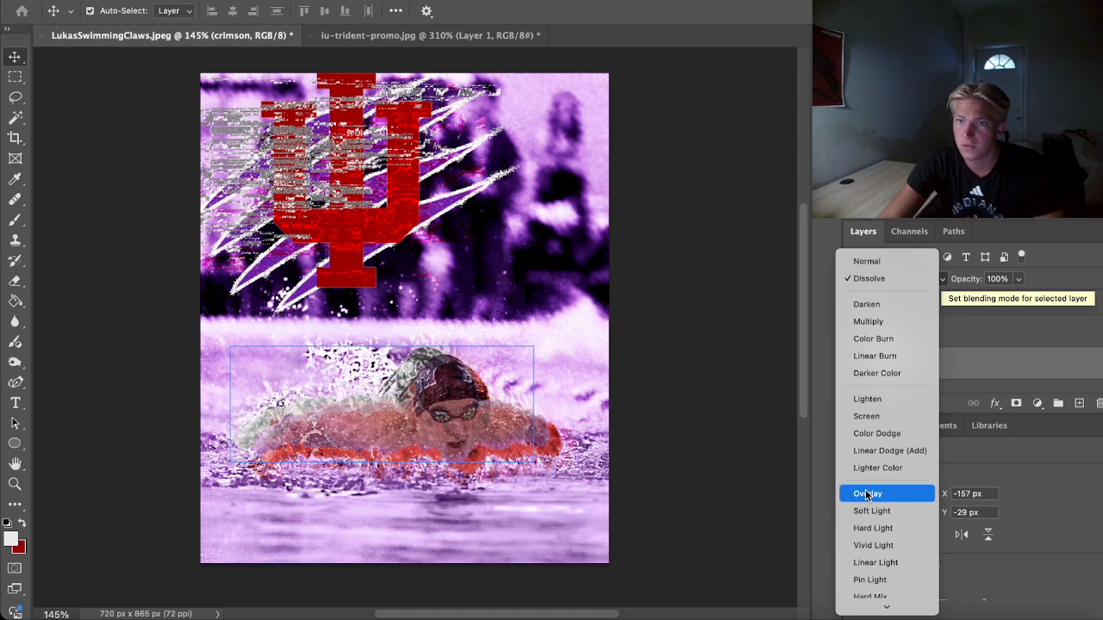
{"action": "scroll", "coordinate": [866, 494], "scroll_direction": "down", "scroll_amount": 3}
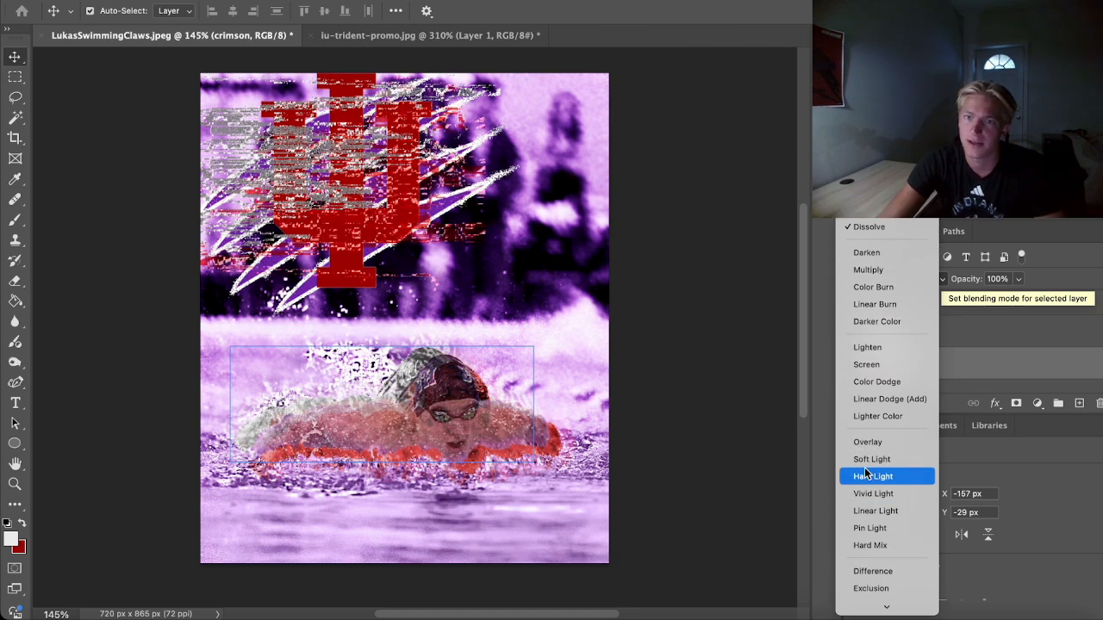
{"action": "left_click", "coordinate": [863, 546]}
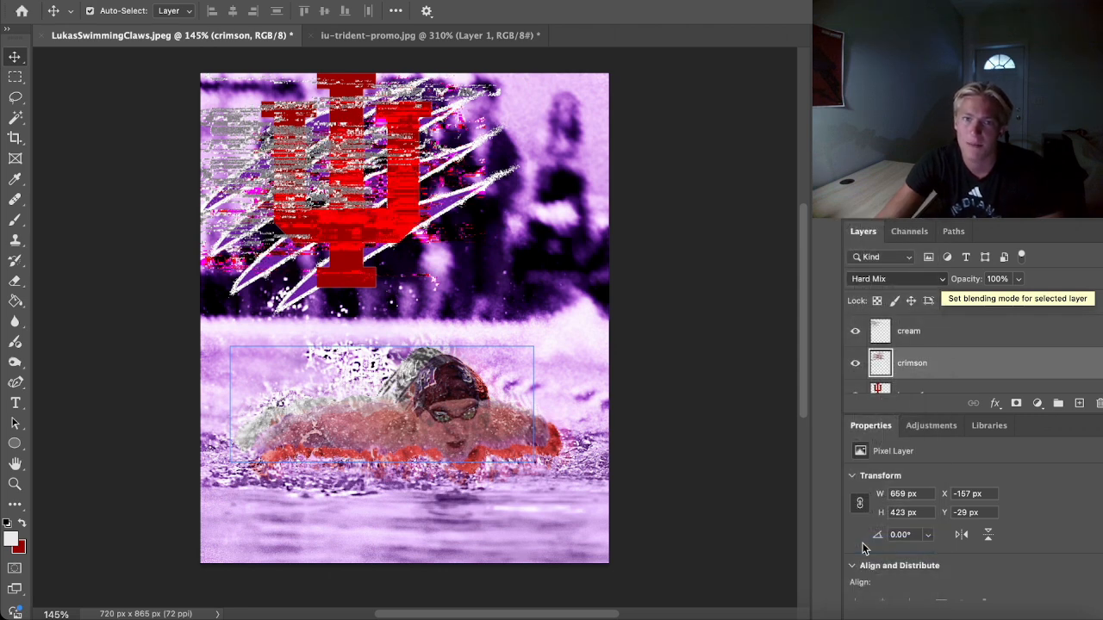
Set the blend mode of the cream claw layer to Difference
{"action": "left_click", "coordinate": [928, 349]}
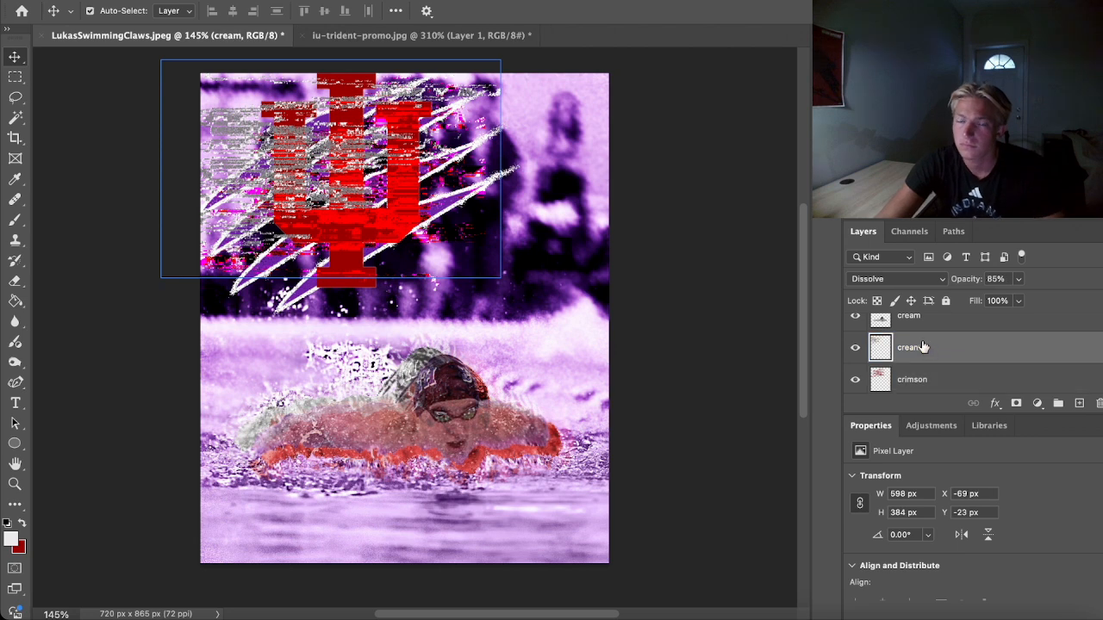
{"action": "left_click", "coordinate": [926, 280]}
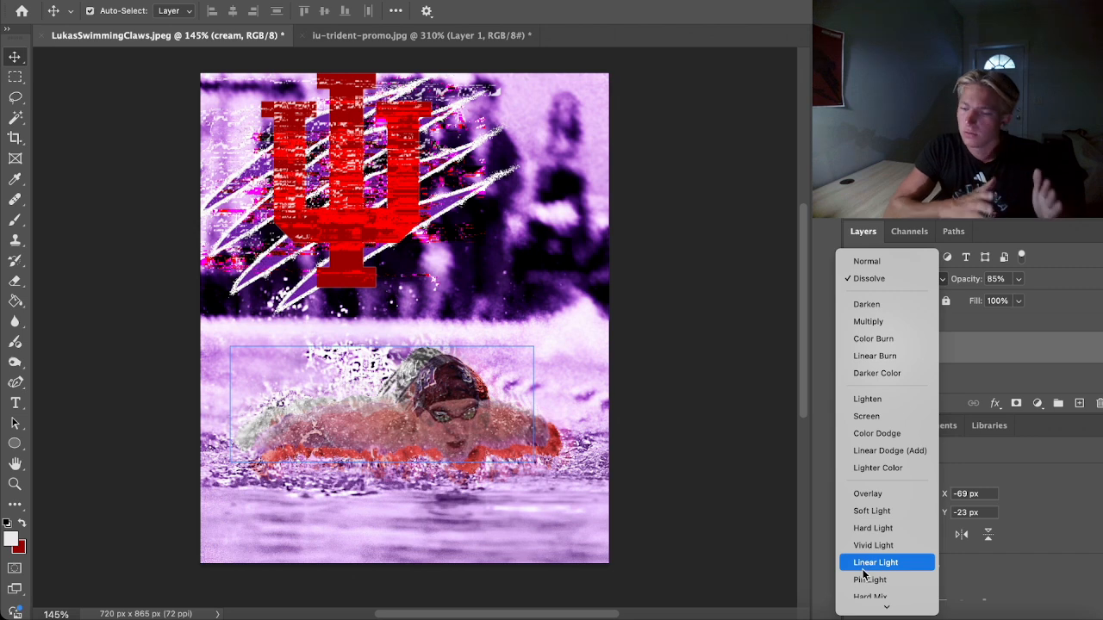
{"action": "scroll", "coordinate": [864, 585], "scroll_direction": "down", "scroll_amount": 5}
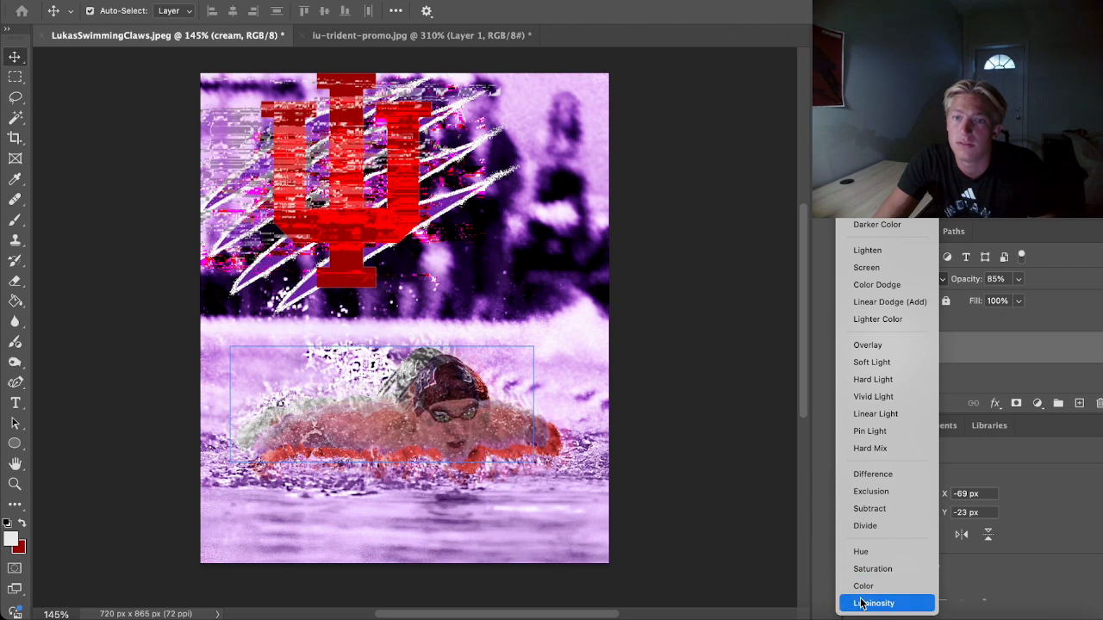
{"action": "left_click", "coordinate": [873, 474]}
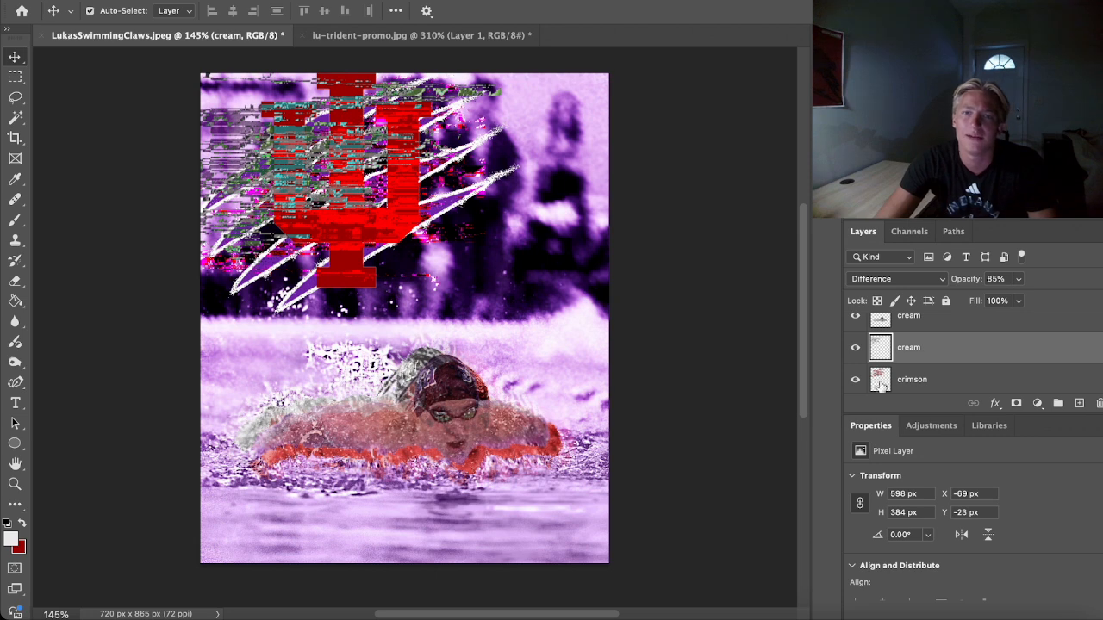
Close the iu-trident-promo document, saving its changes to the Desktop as iu-trident-promo.psd with maximized compatibility
{"action": "scroll", "coordinate": [943, 351], "scroll_direction": "up", "scroll_amount": 4}
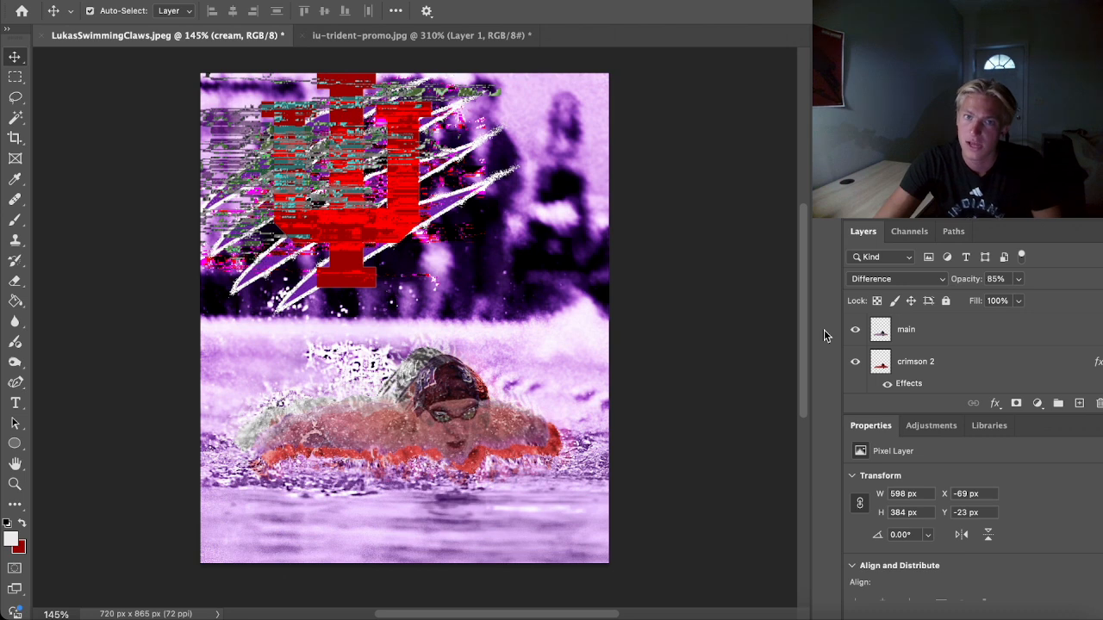
{"action": "left_click", "coordinate": [303, 35]}
{"action": "left_click", "coordinate": [302, 35]}
{"action": "left_click", "coordinate": [530, 239]}
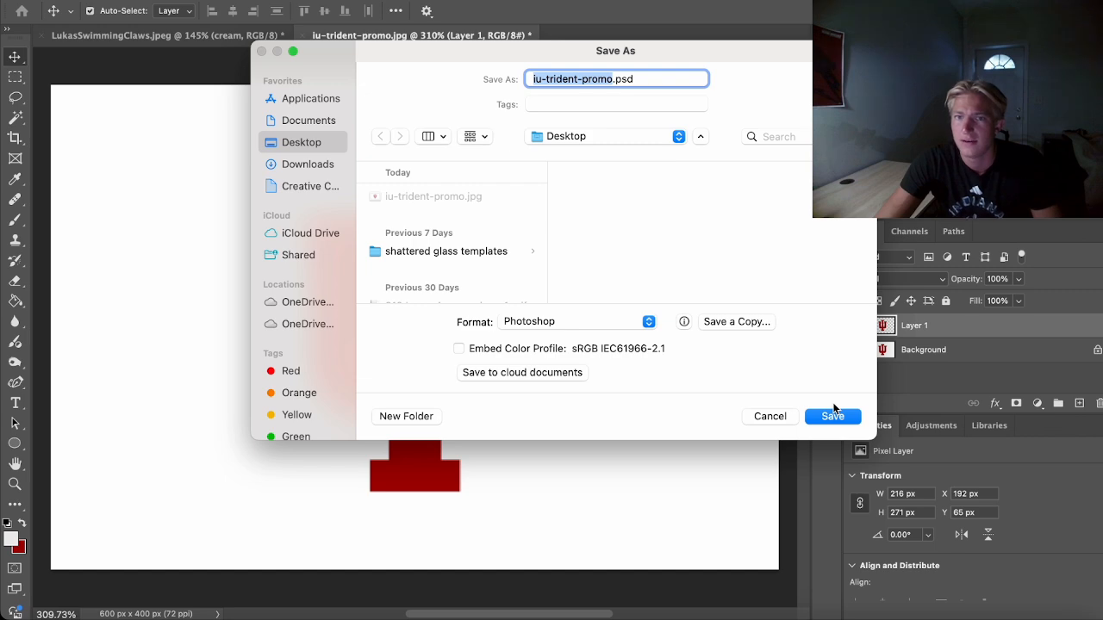
{"action": "left_click", "coordinate": [832, 415]}
{"action": "left_click", "coordinate": [754, 246]}
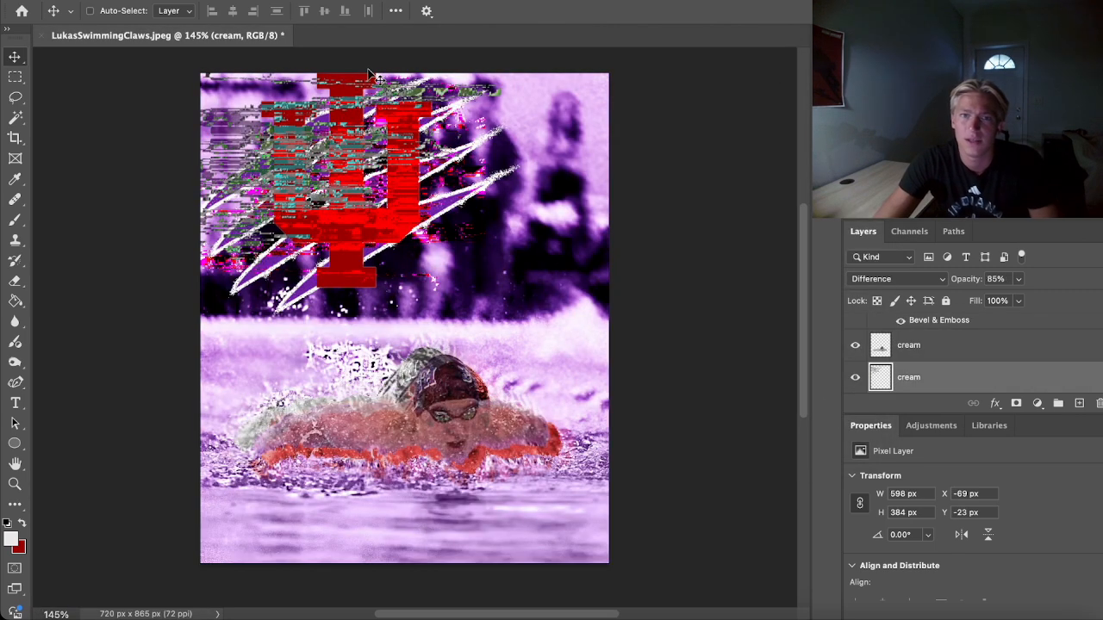
Save the poster to the Desktop in Photoshop format with maximized compatibility, appending " to IU" to the suggested file name
{"action": "key", "text": "super+s"}
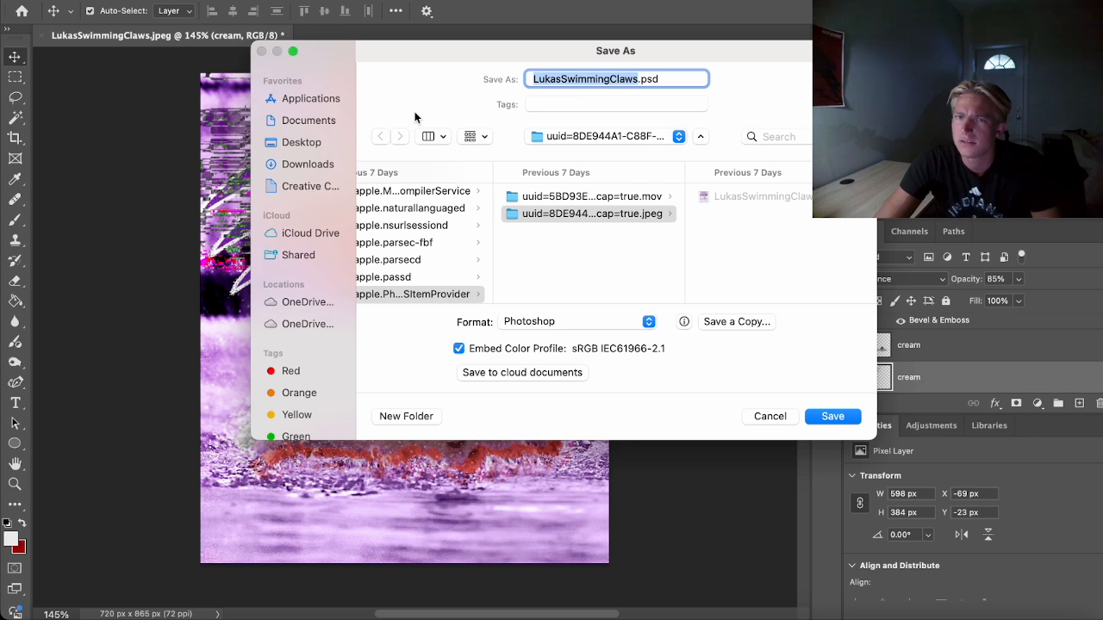
{"action": "key", "text": "Right"}
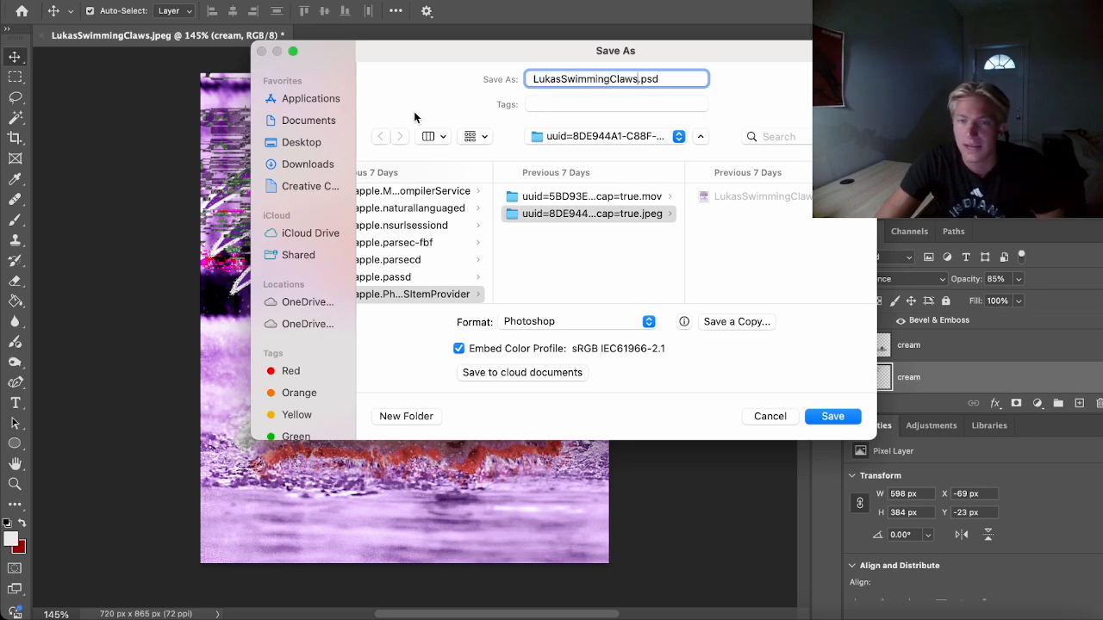
{"action": "type", "text": "to IU"}
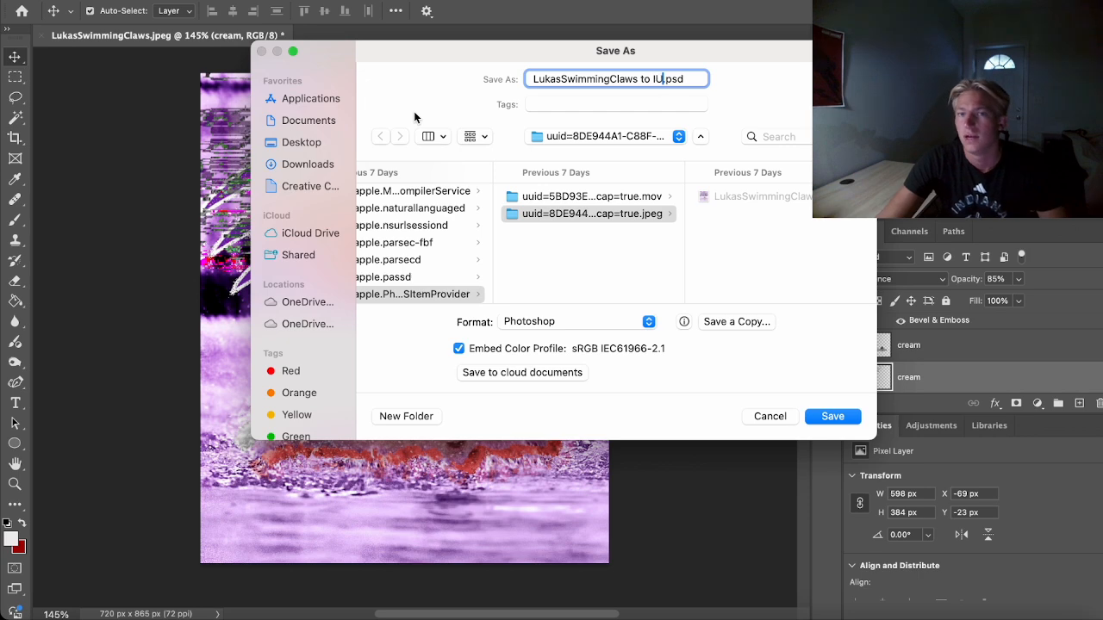
{"action": "left_click", "coordinate": [300, 142]}
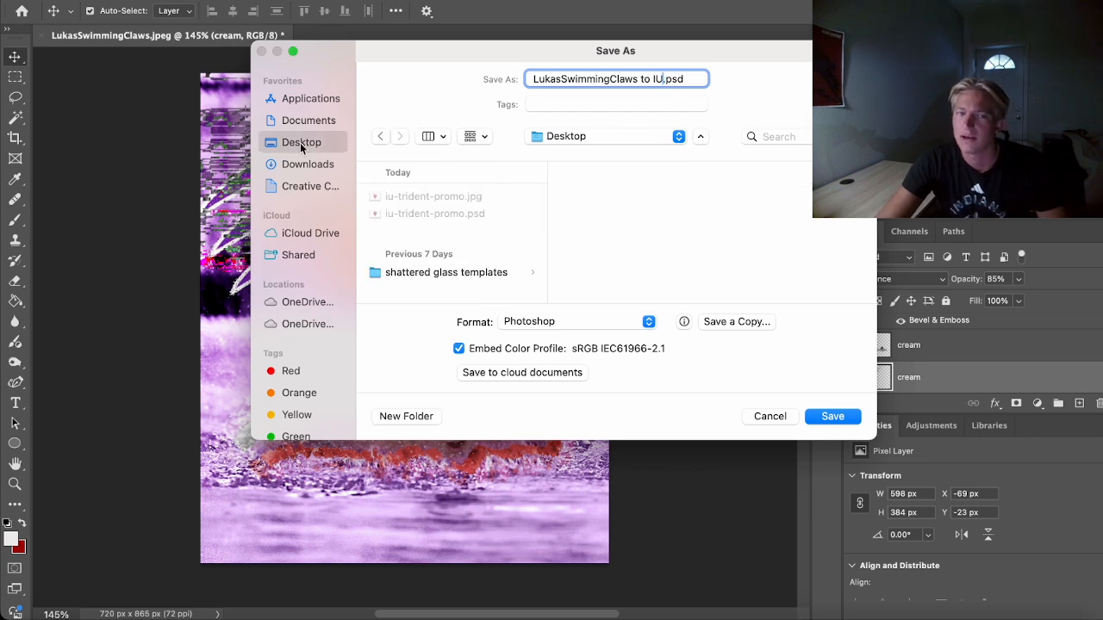
{"action": "left_click", "coordinate": [823, 416]}
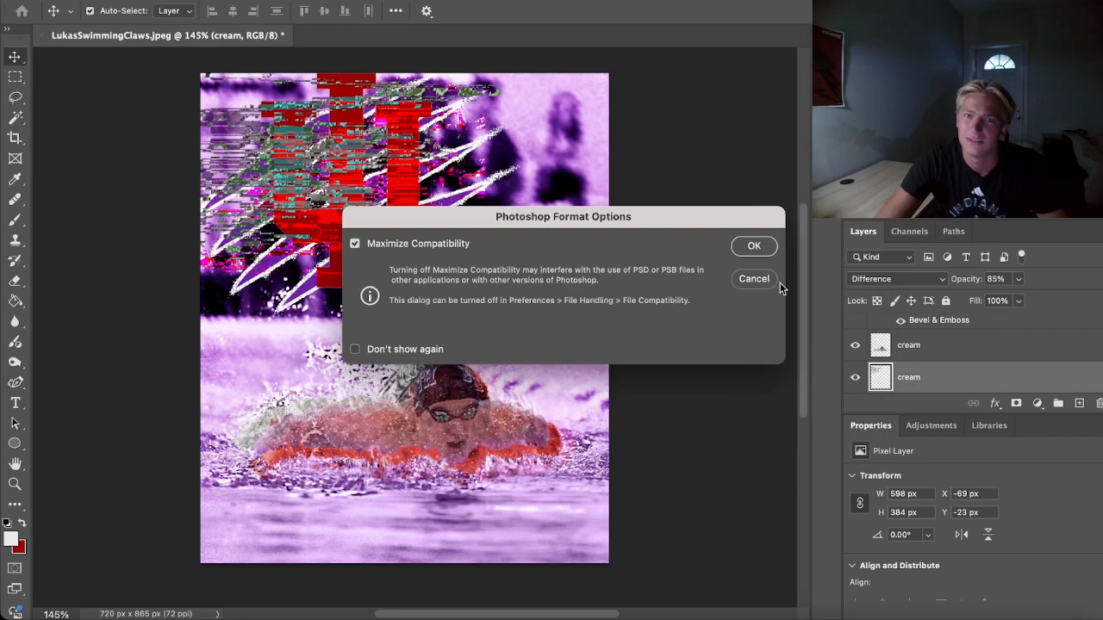
{"action": "left_click", "coordinate": [765, 248]}
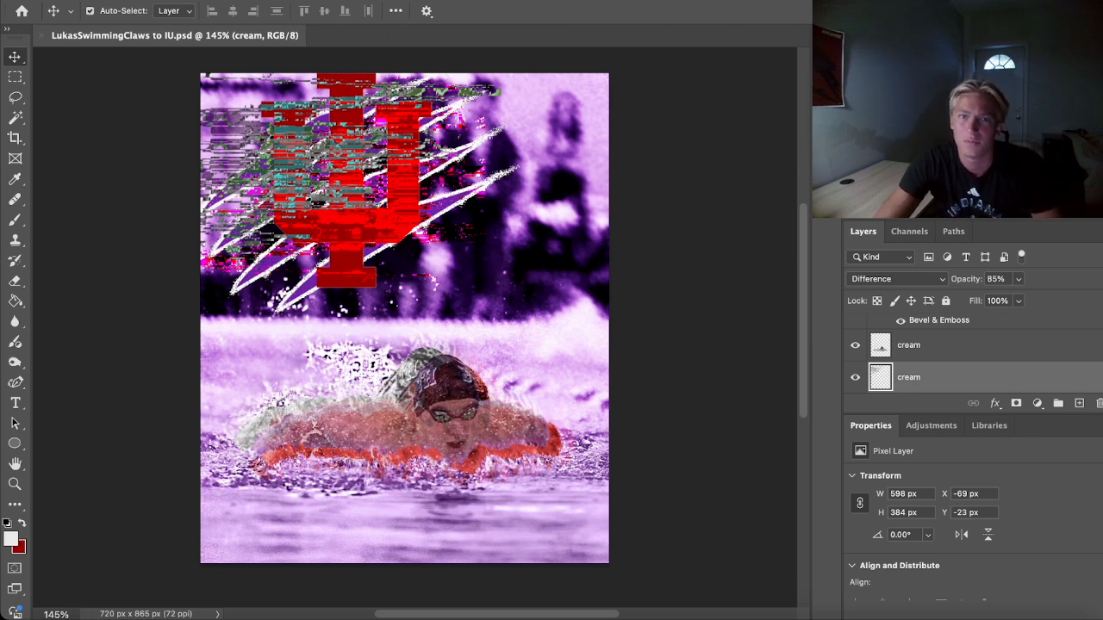
{"action": "key", "text": "super+shift+5"}
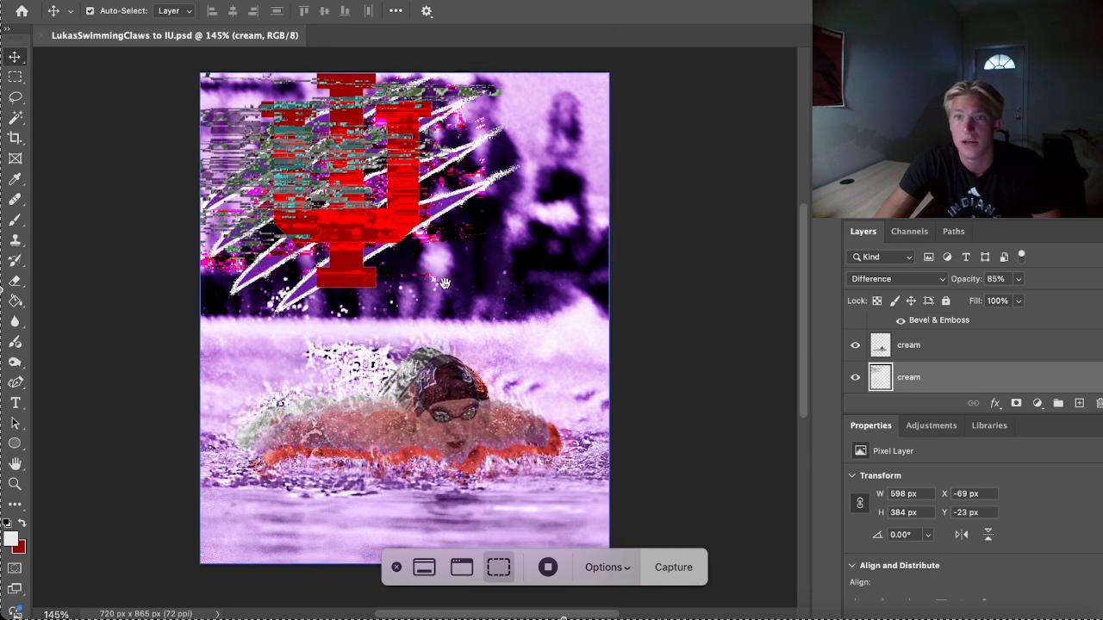